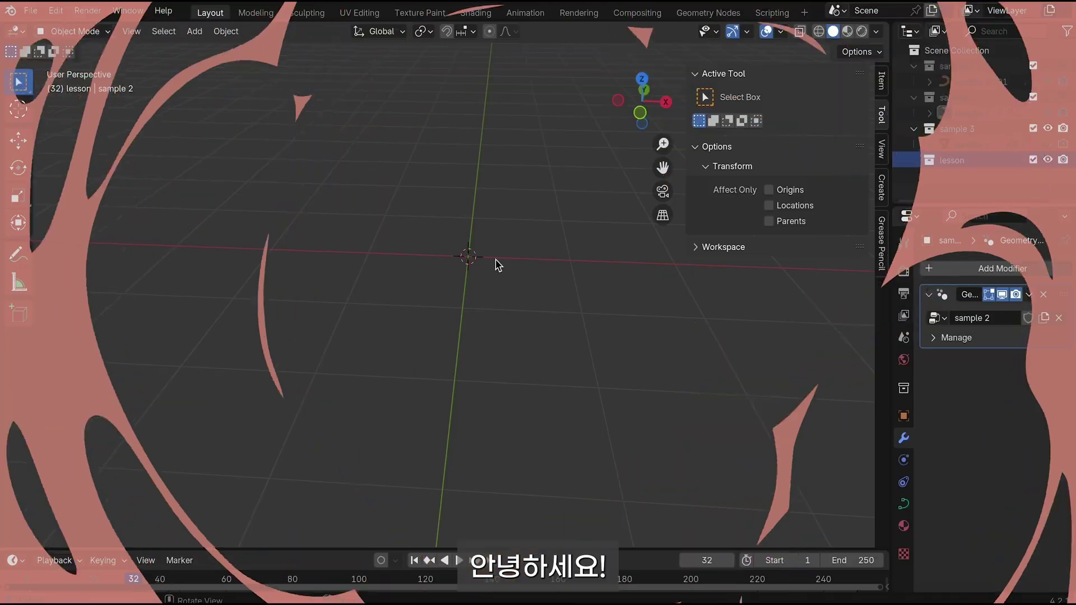
Bring up the Shift+A Add menu in the viewport to show the Mesh shapes
key(shift+a)
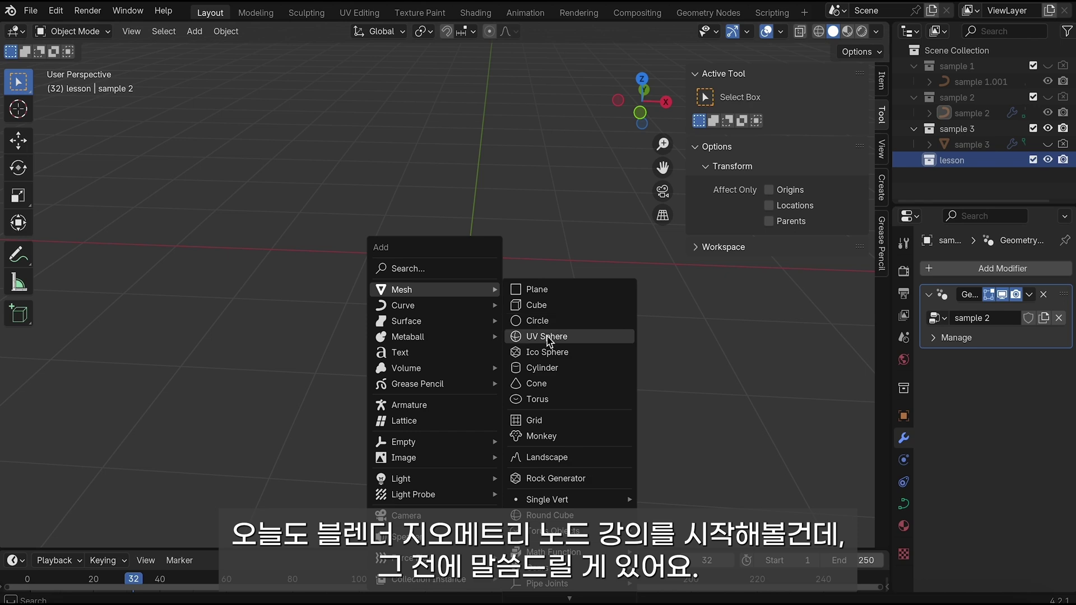
Add a UV sphere and give it a new geometry node tree in the Geometry Nodes workspace
click(547, 336)
middle_drag(506, 310, 462, 301)
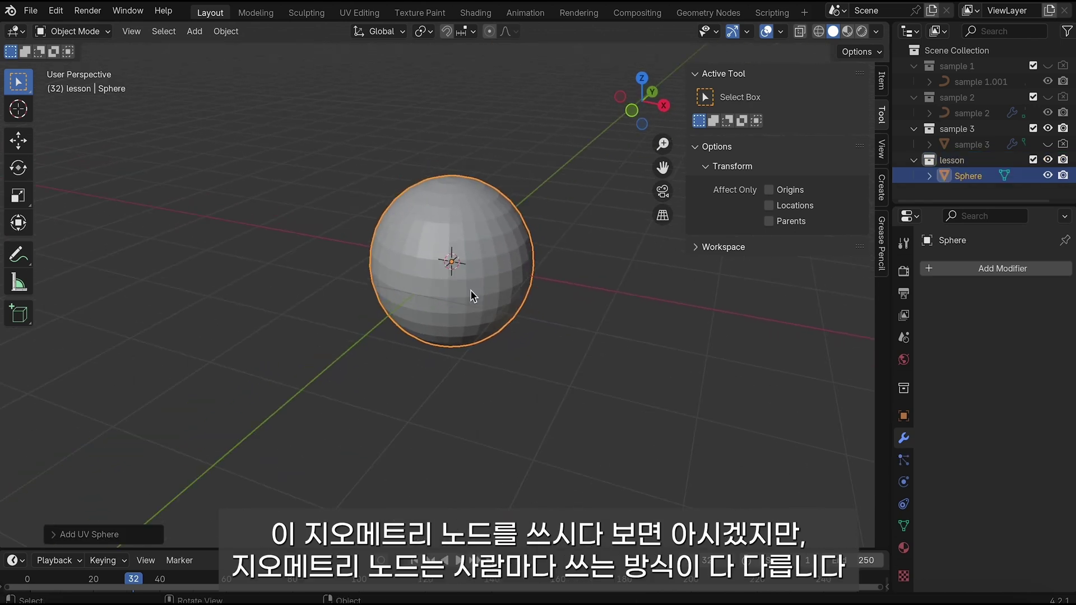
click(698, 13)
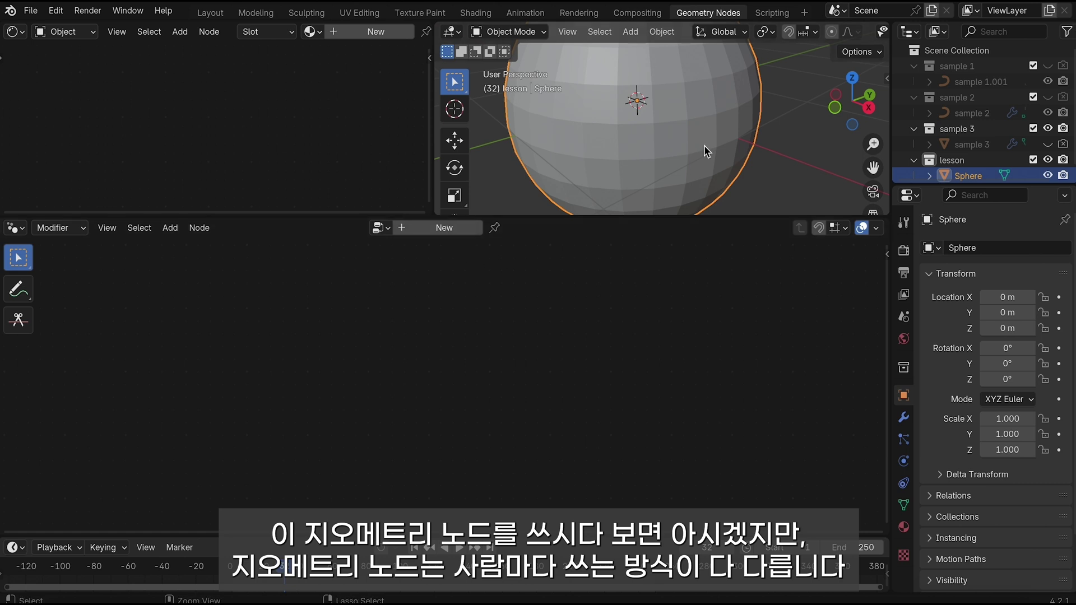
scroll(704, 146, down, 2)
scroll(641, 183, down, 3)
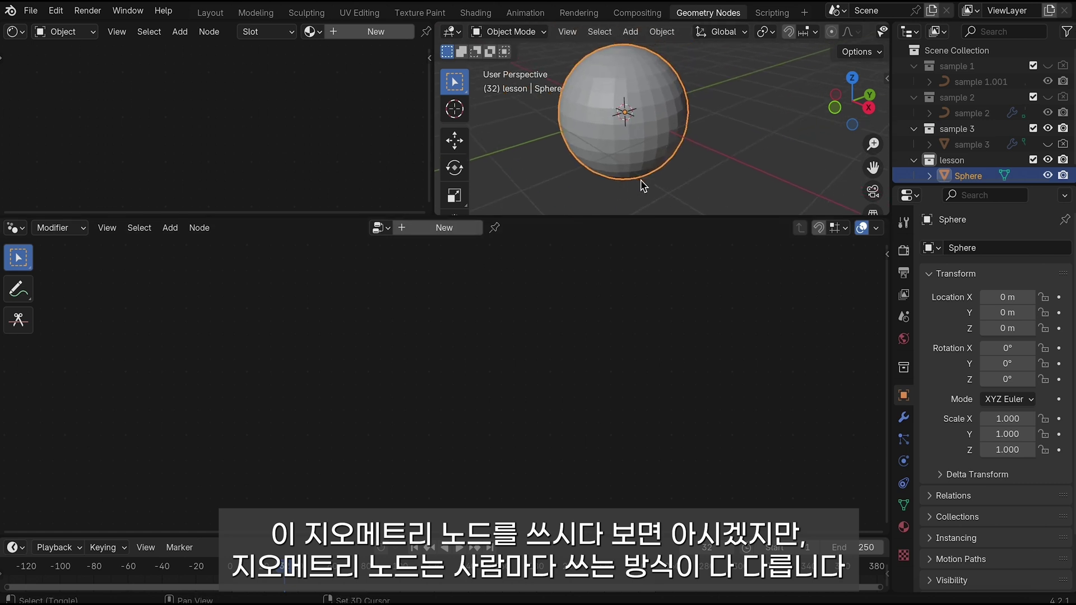
click(480, 231)
key(Home)
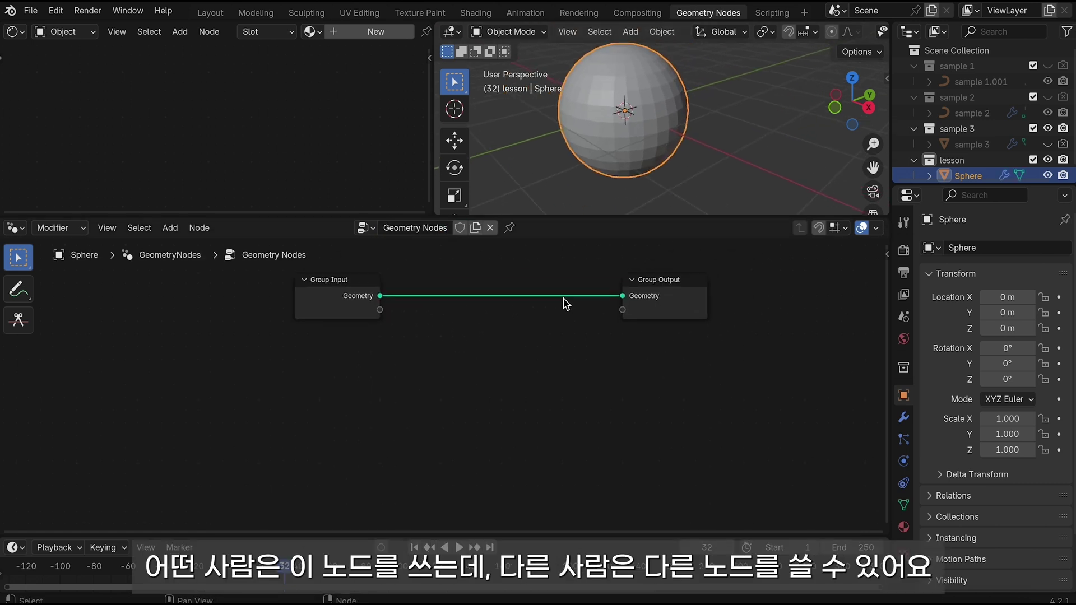
scroll(695, 153, down, 3)
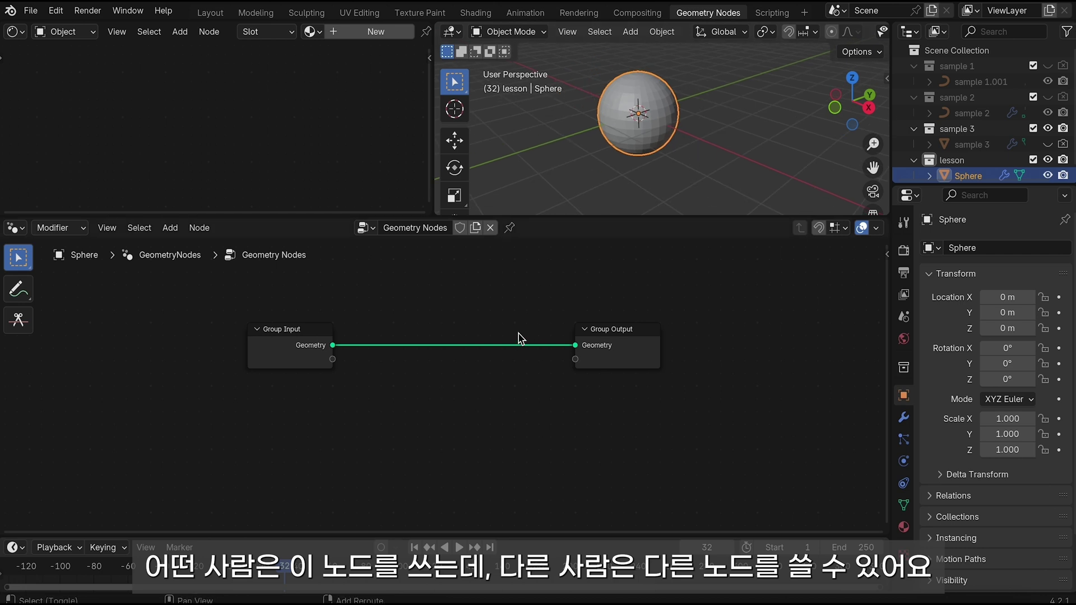
Insert a Transform Geometry node between Group Input and Group Output
key(shift+a)
text(tans)
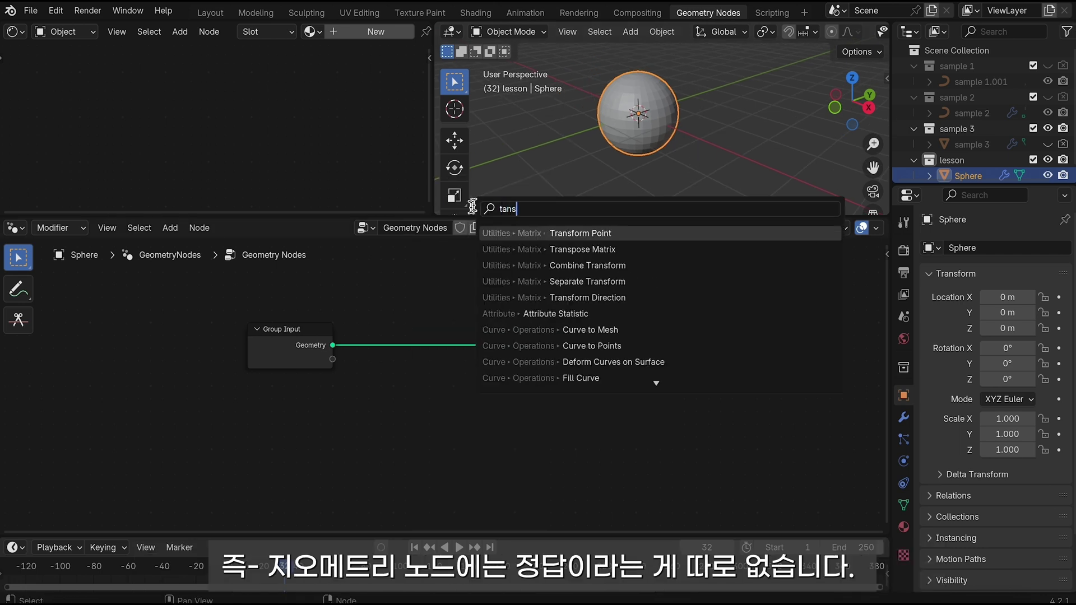
key(BackSpace)
key(BackSpace)
key(BackSpace)
text(ran)
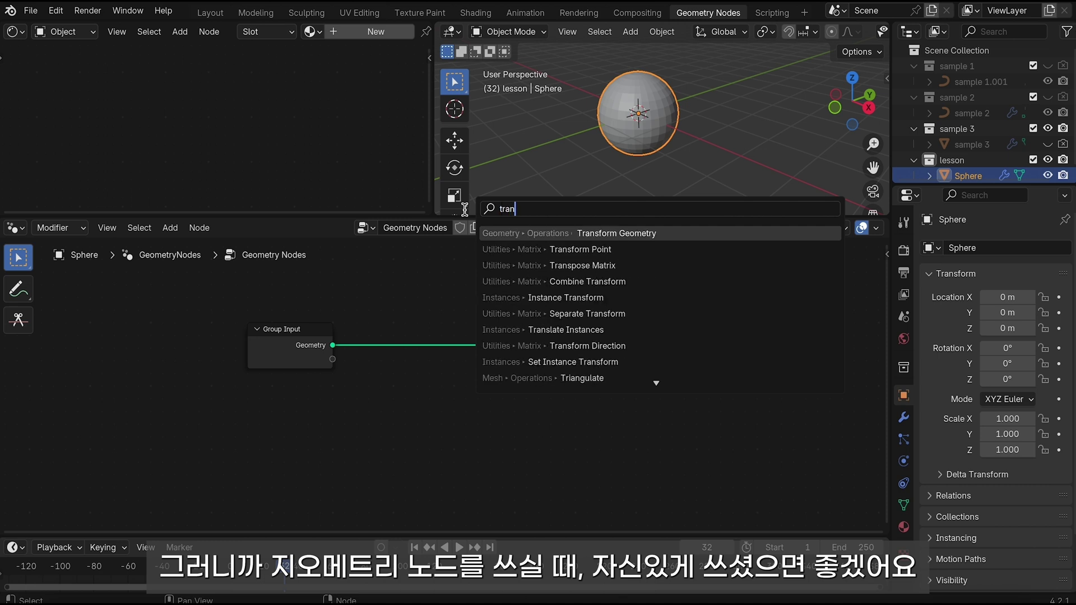
text(sfor)
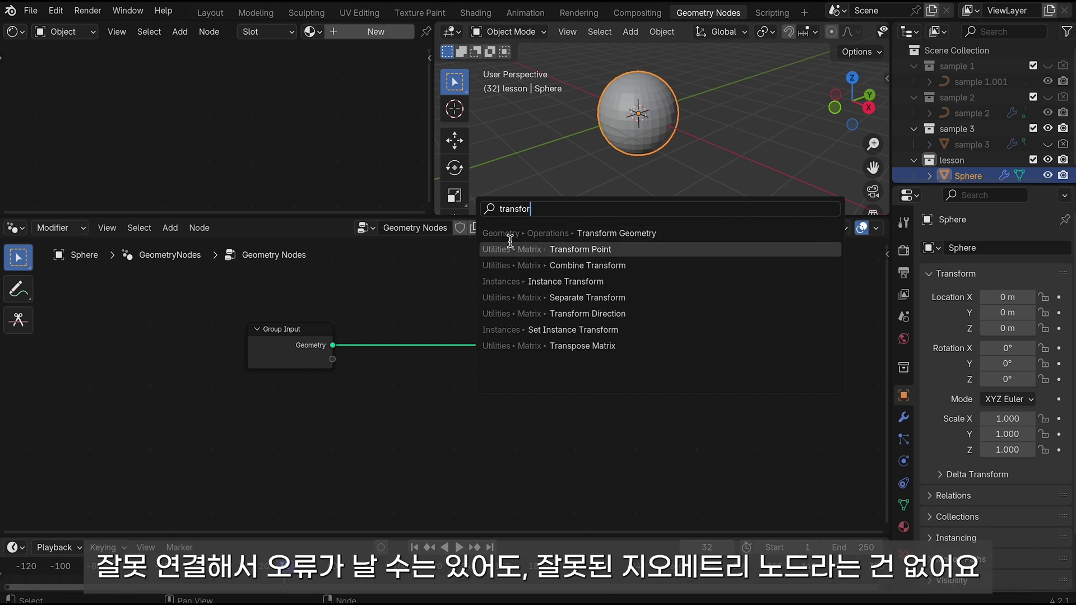
click(583, 233)
click(440, 301)
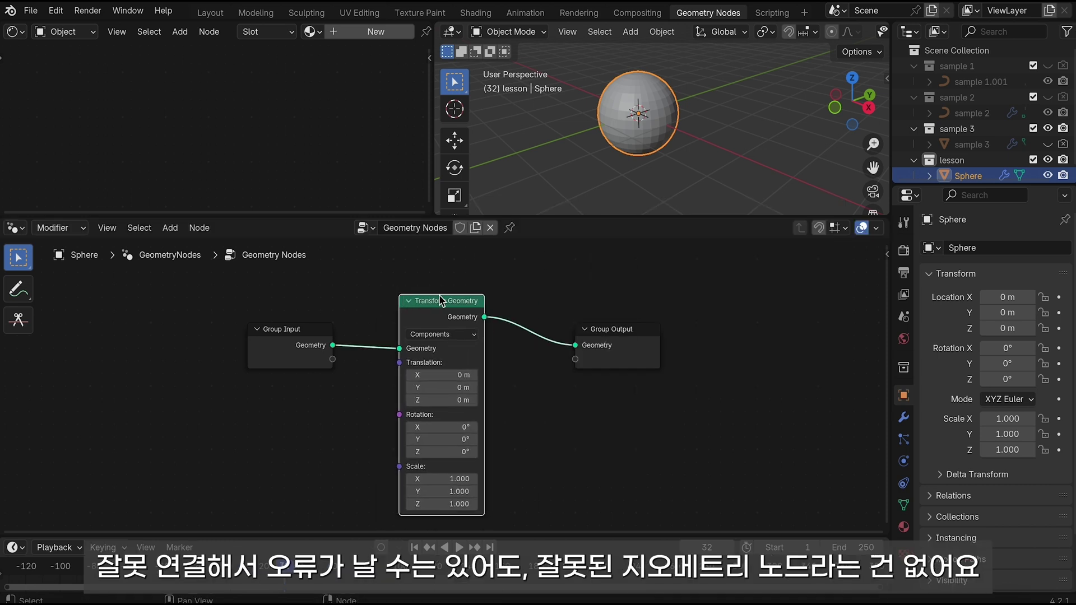
Try shifting the sphere sideways with the Transform Geometry translation value
mouse_move(430, 370)
mouse_down()
mouse_move(392, 371)
mouse_move(429, 370)
mouse_move(427, 387)
mouse_up()
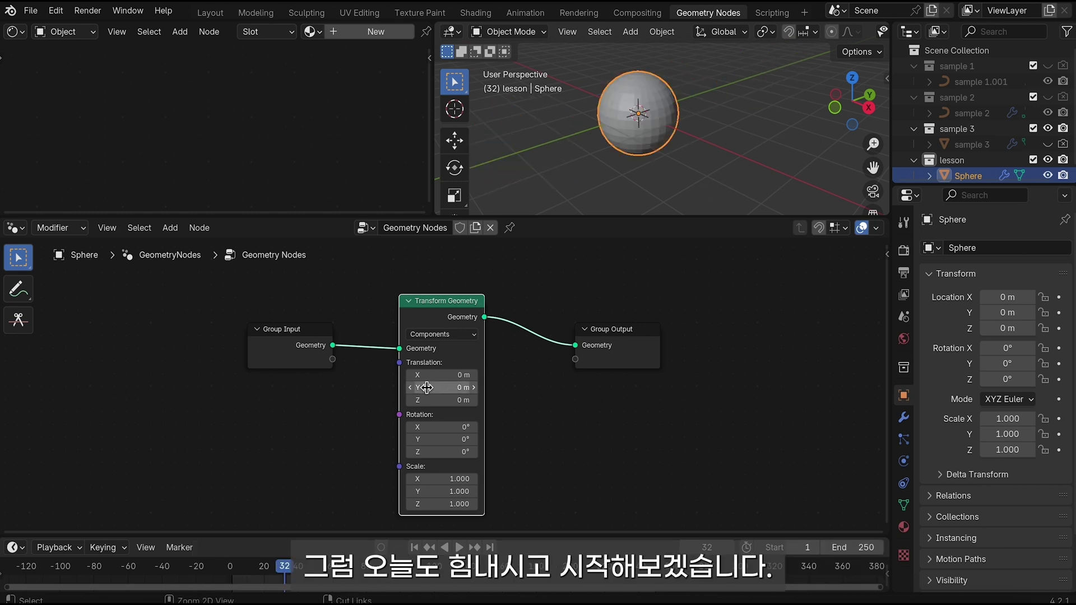
key(shift+a)
click(317, 289)
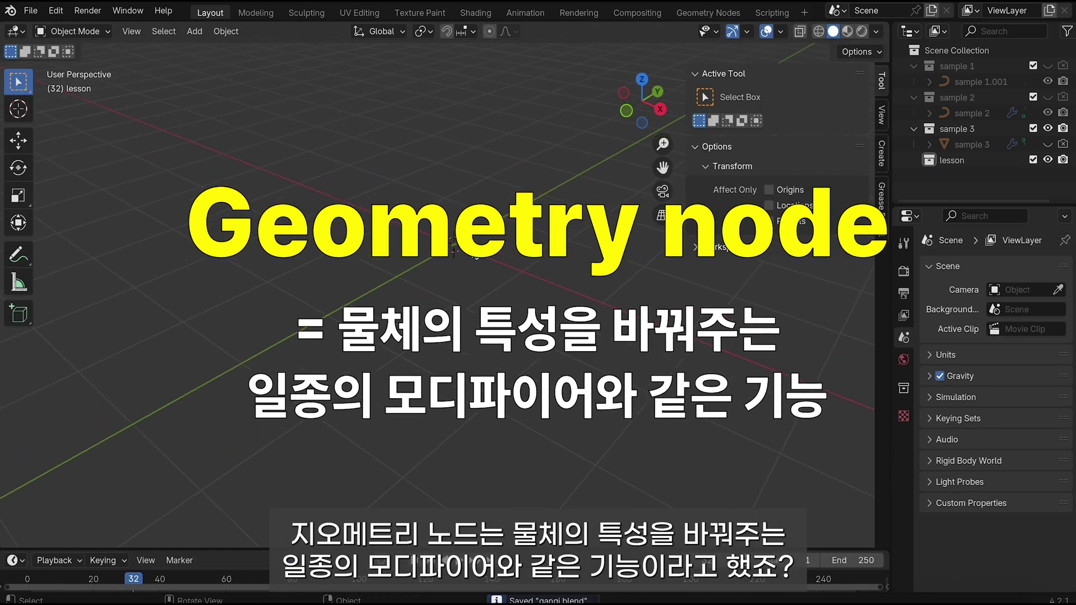
Add a test circle mesh, scale it up, then delete it
key(shift+a)
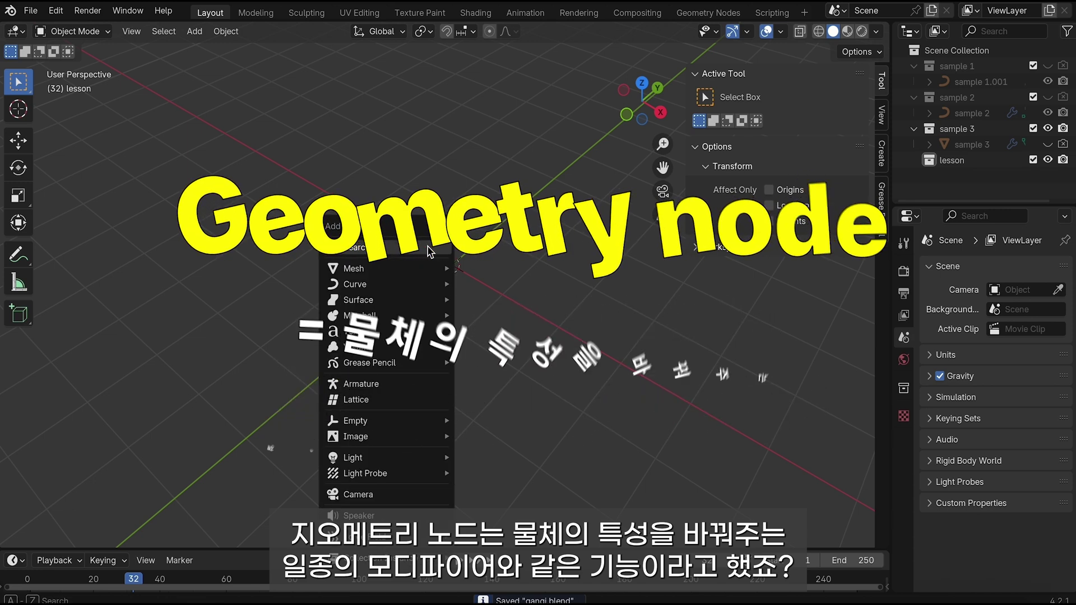
mouse_move(382, 267)
click(501, 302)
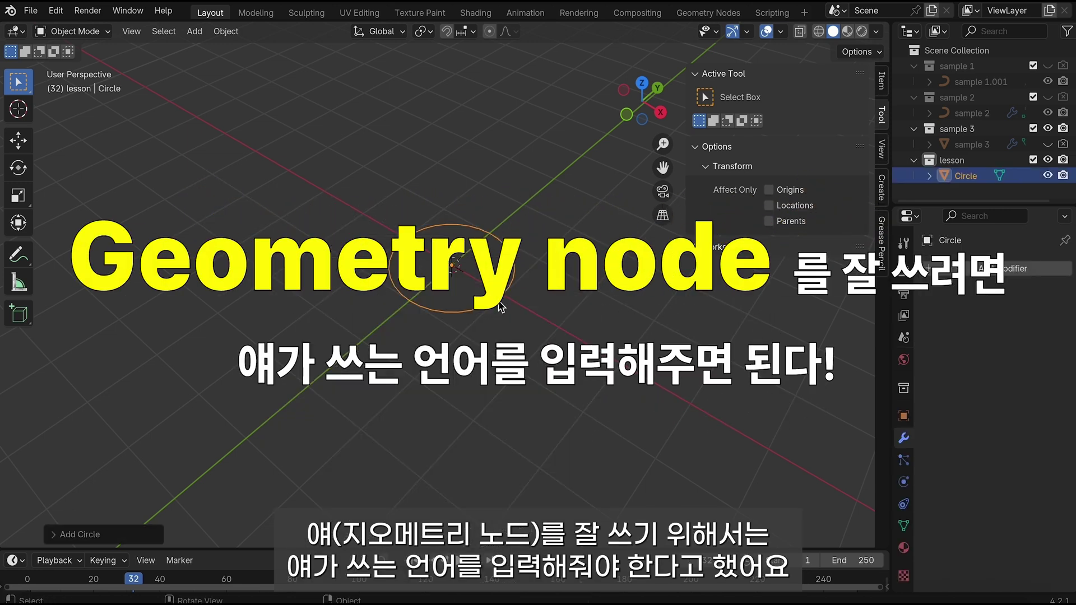
key(s)
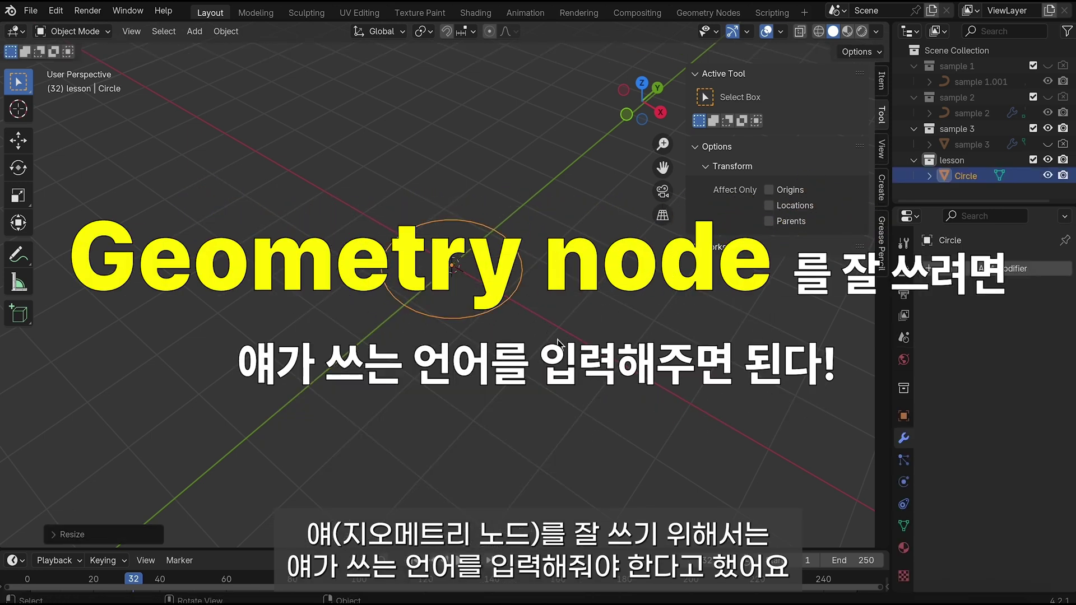
click(557, 340)
key(x)
key(Return)
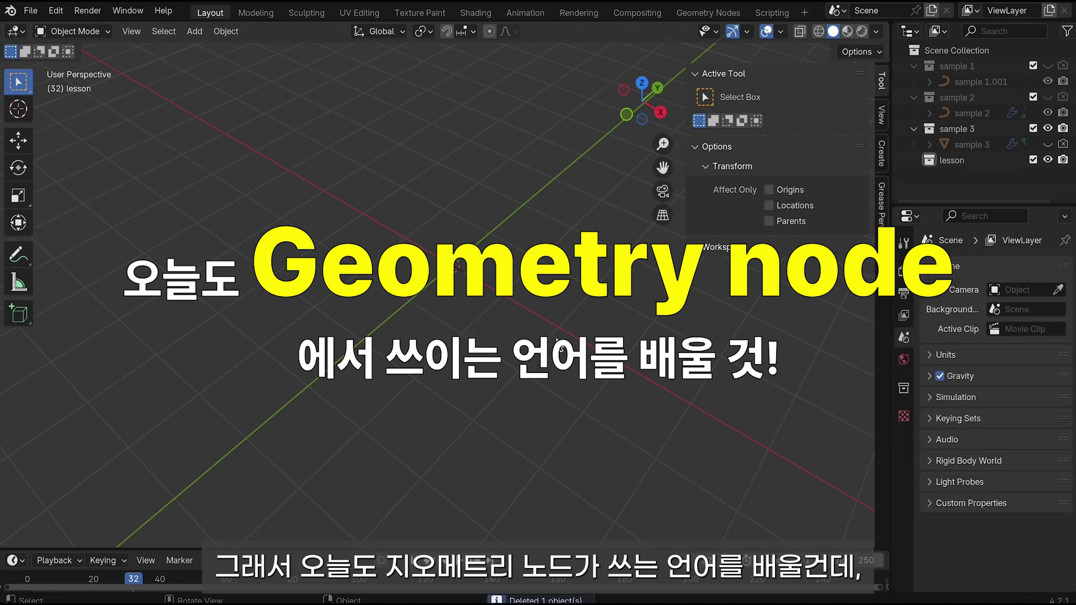
Unhide the sample 1 collection and play the sphere-along-curve animation
click(1047, 66)
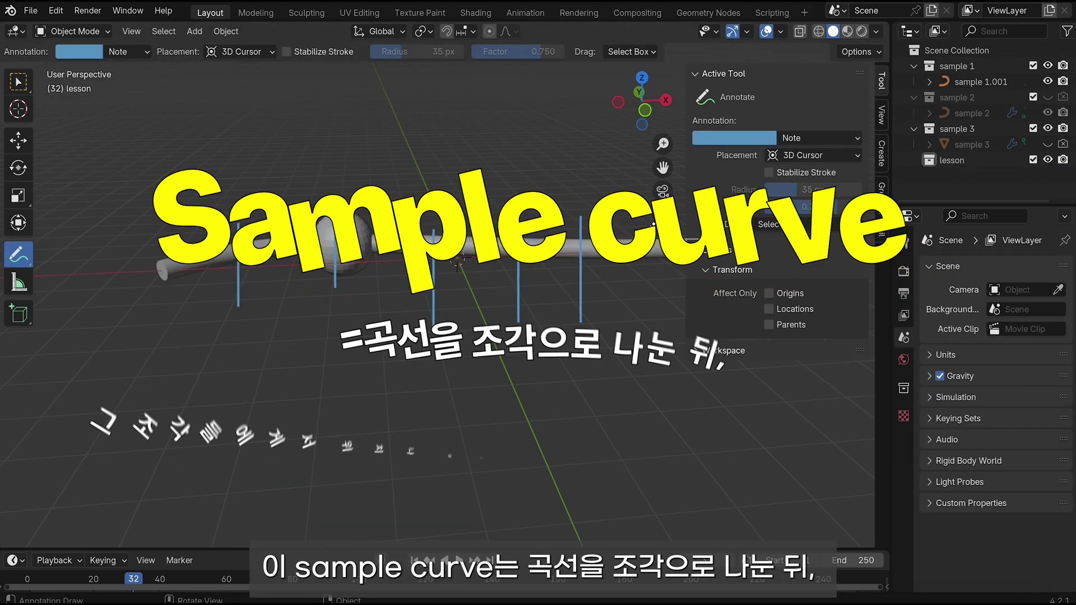
shift+middle_drag(458, 268, 359, 281)
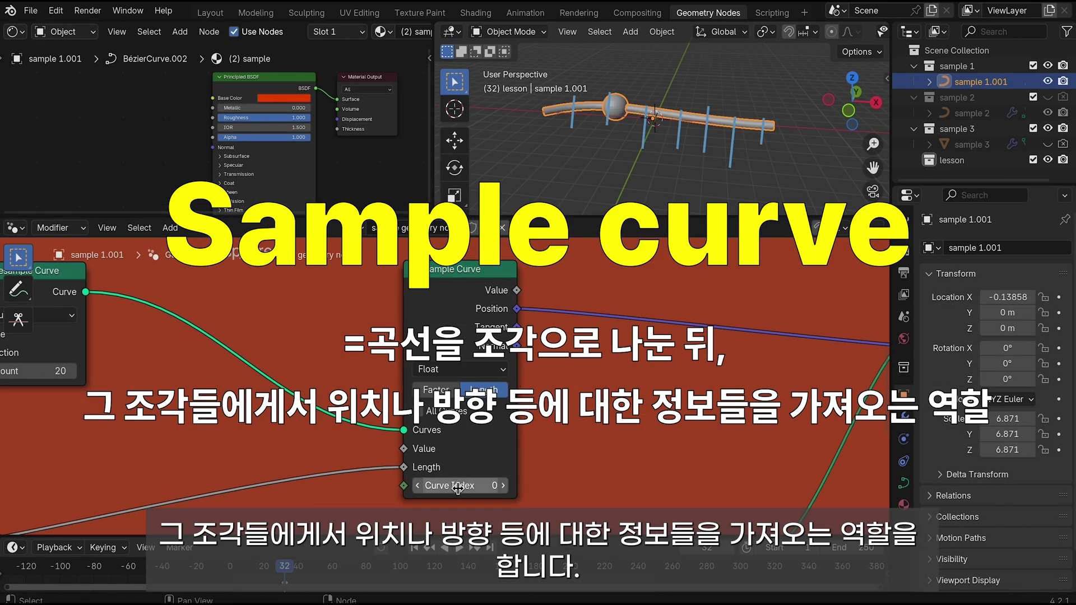
key(space)
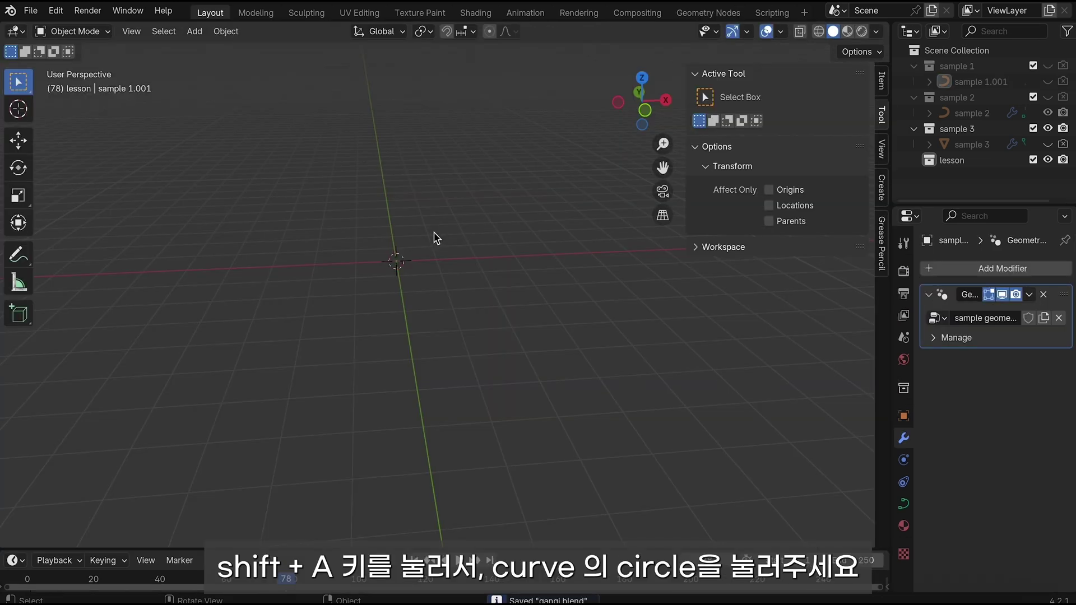
Add a Curve > Circle with a Geometry Nodes modifier and view it in the Geometry Nodes workspace
key(shift+a)
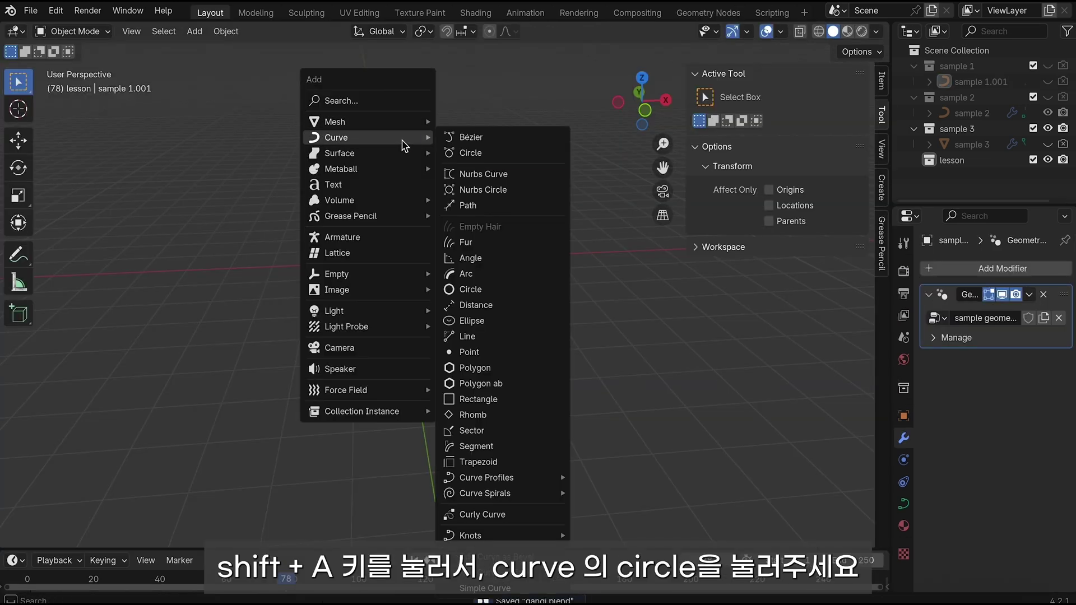
click(489, 153)
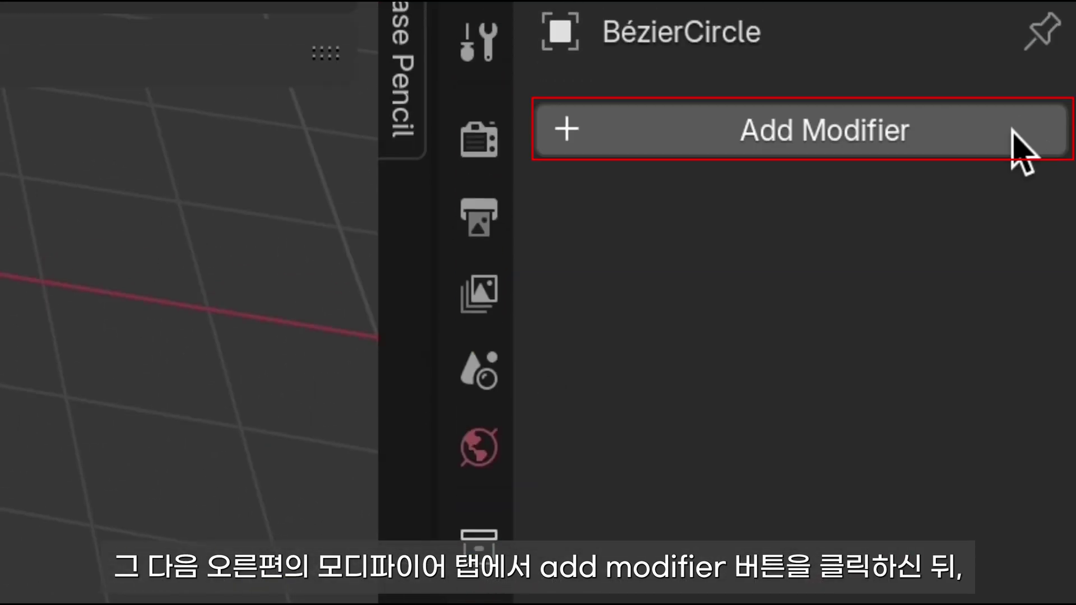
click(1051, 150)
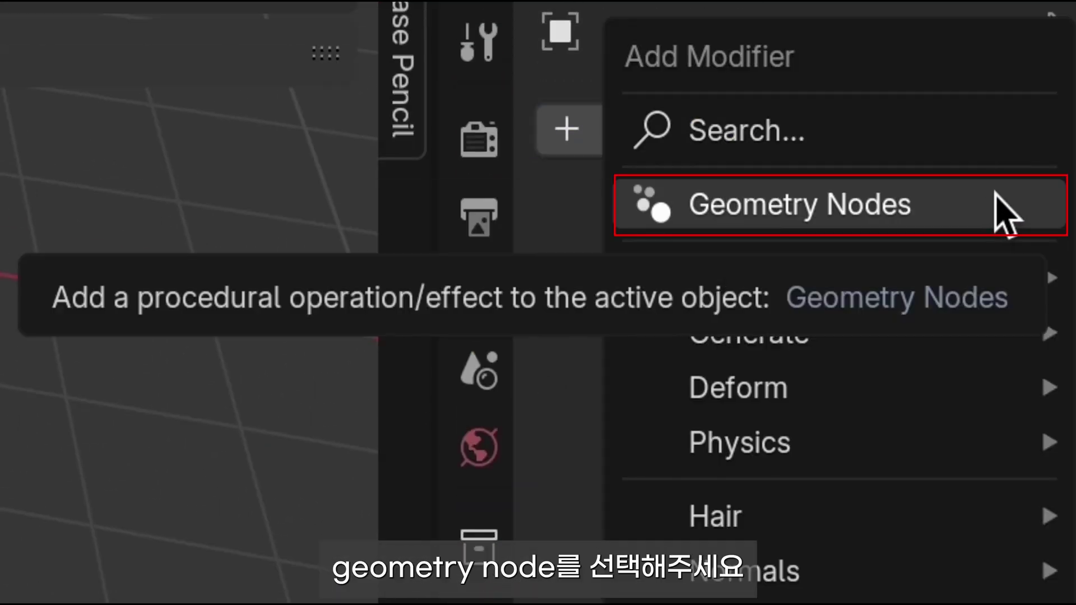
click(996, 194)
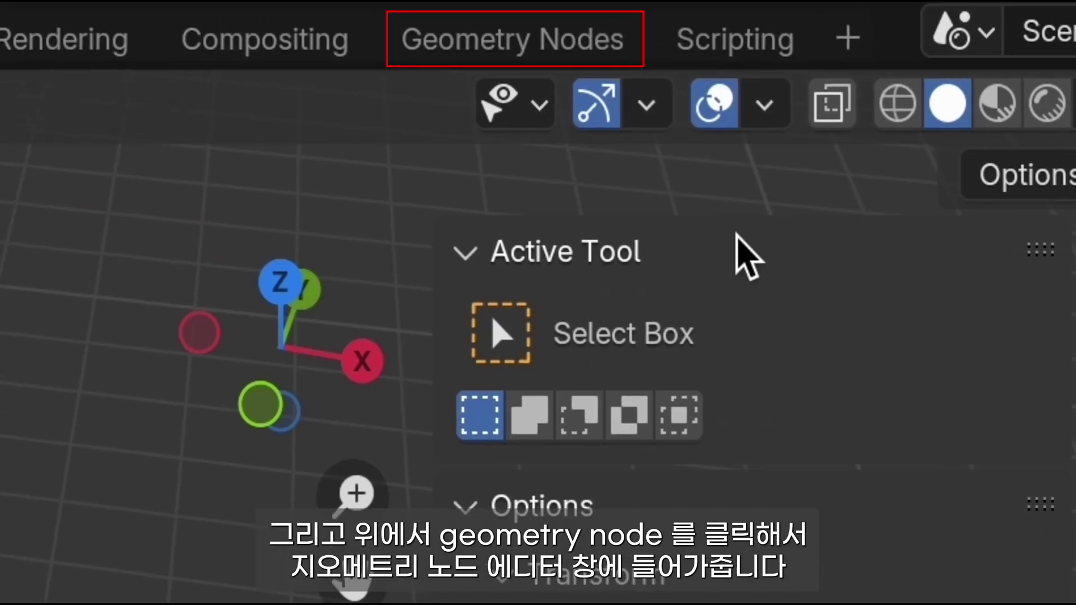
click(626, 50)
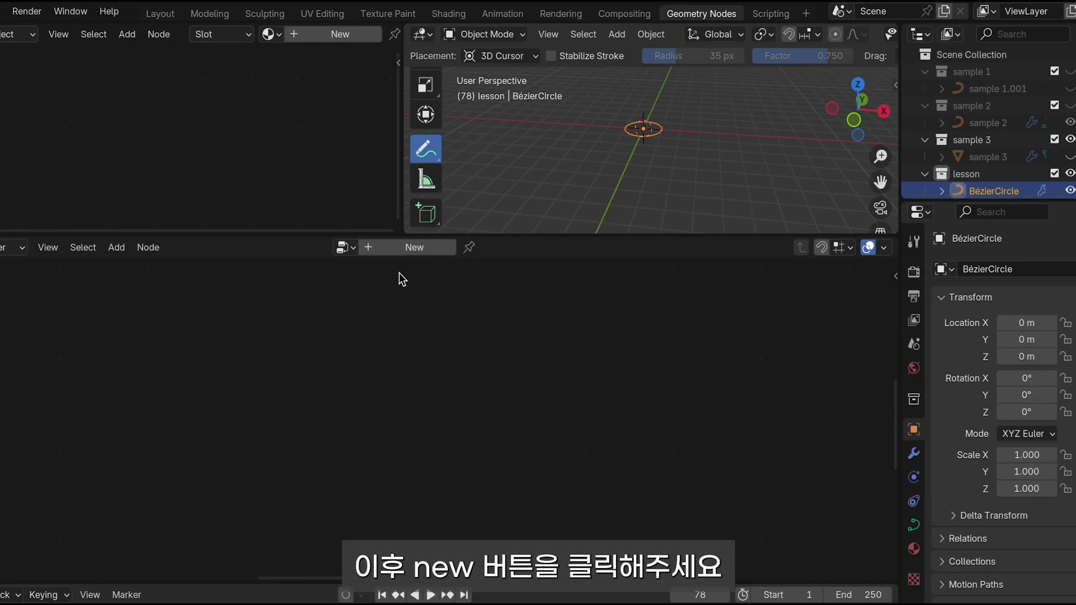
Create a new GeometryNodes tree for the Bézier circle and orbit the view around it
click(448, 228)
scroll(734, 83, up, 3)
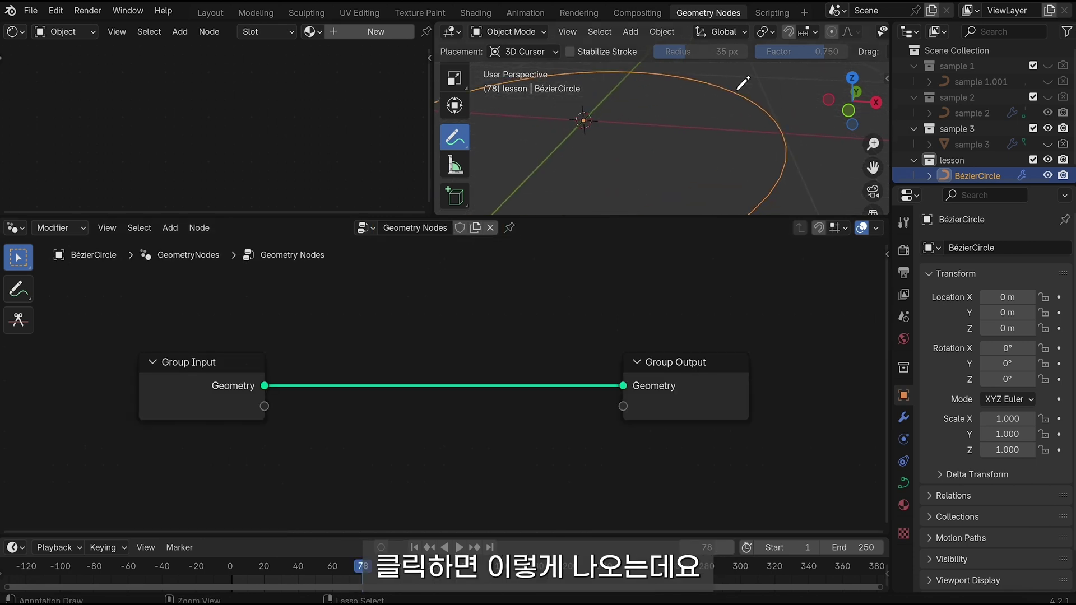
click(455, 81)
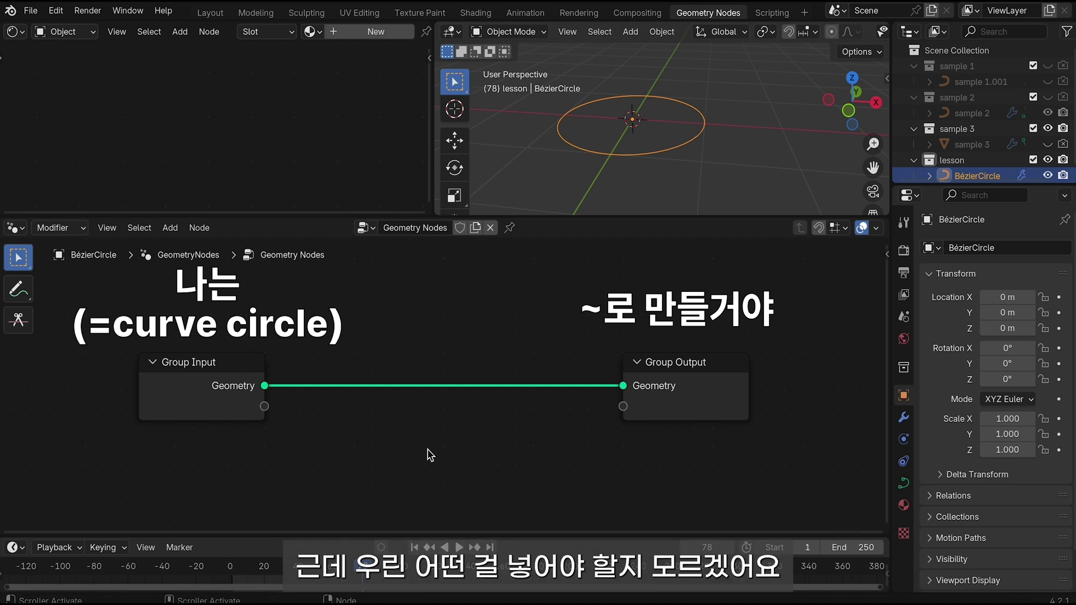
middle_drag(481, 180, 662, 149)
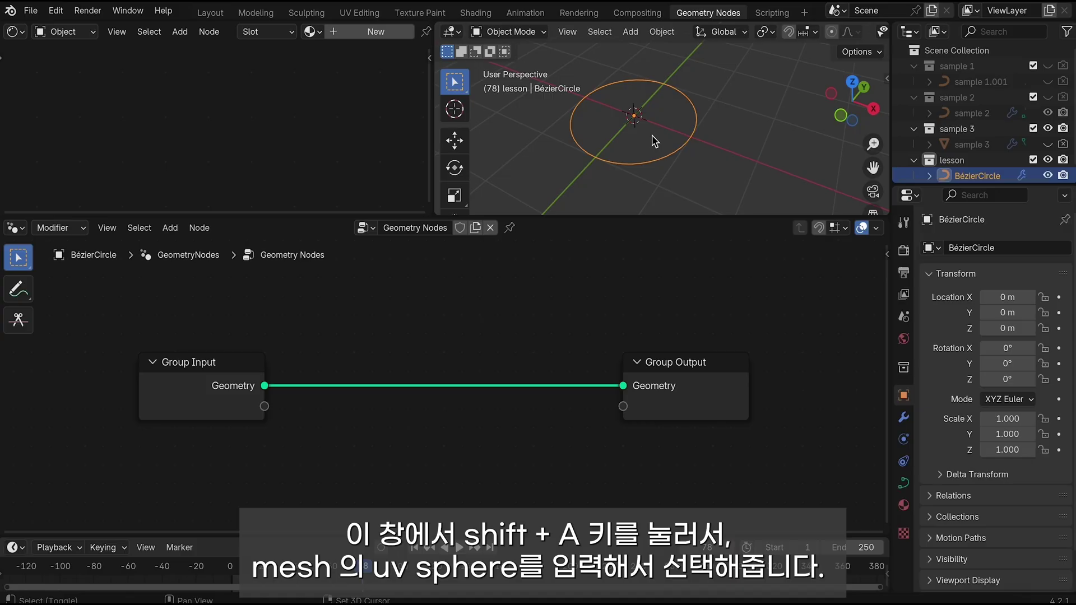
key(shift+a)
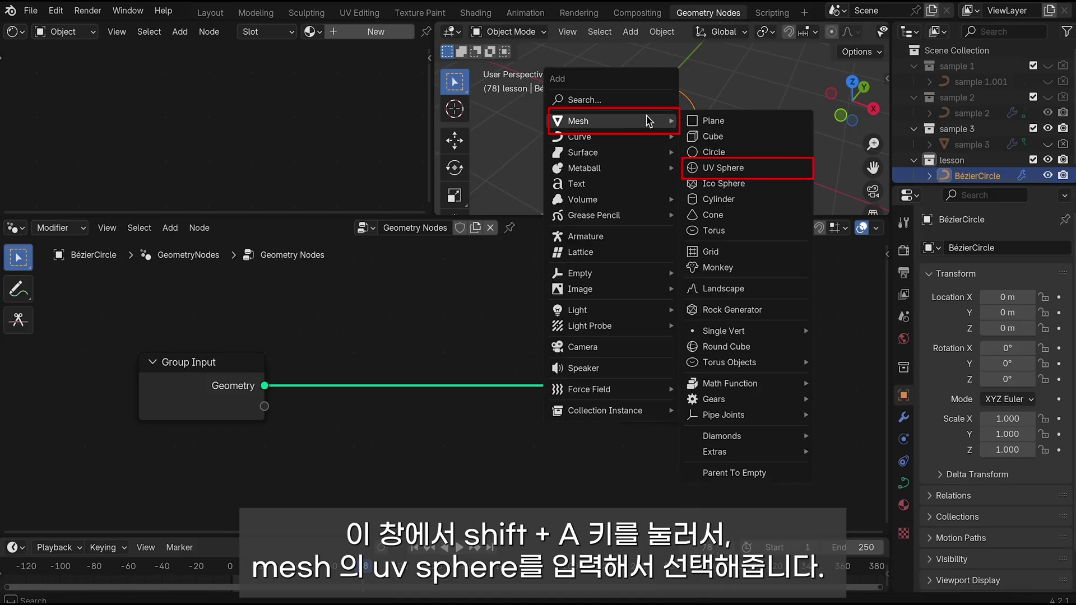
mouse_move(613, 121)
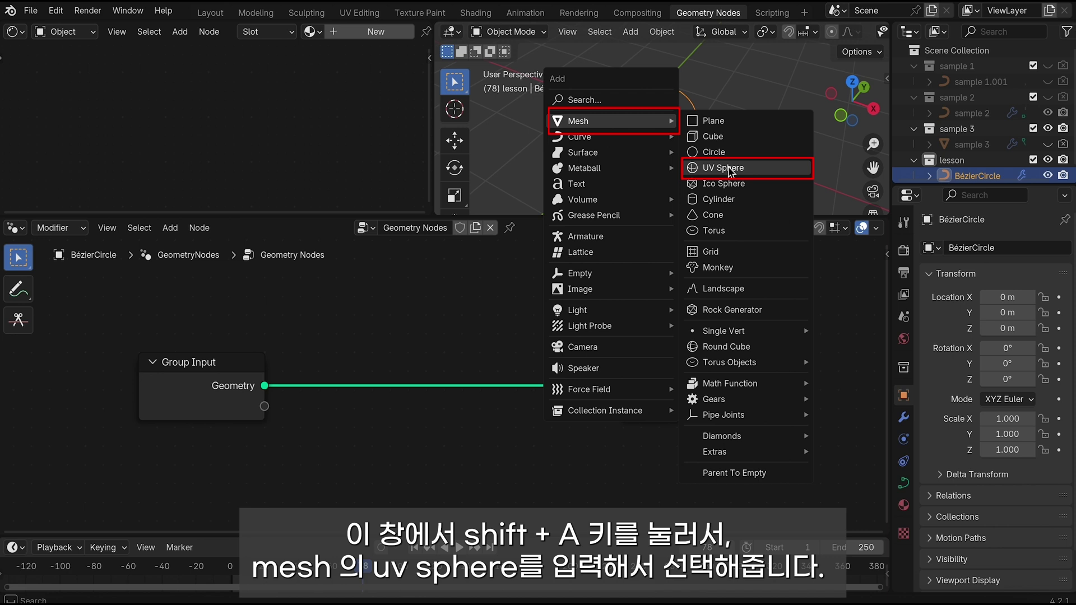
Add a UV sphere scaled to 0.375 inside the circle
click(728, 169)
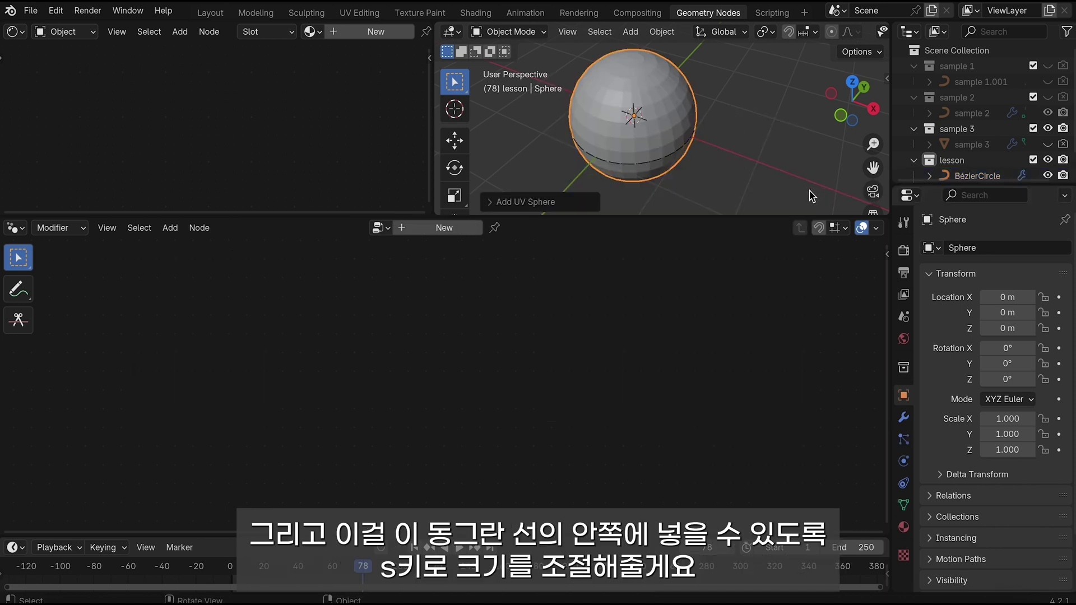
key(s)
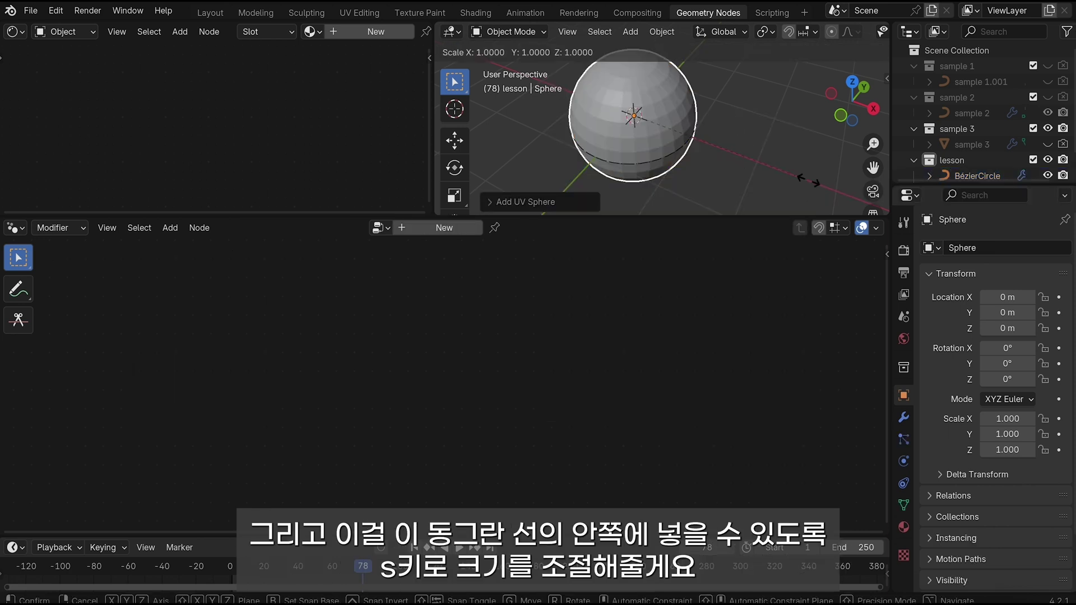
click(704, 126)
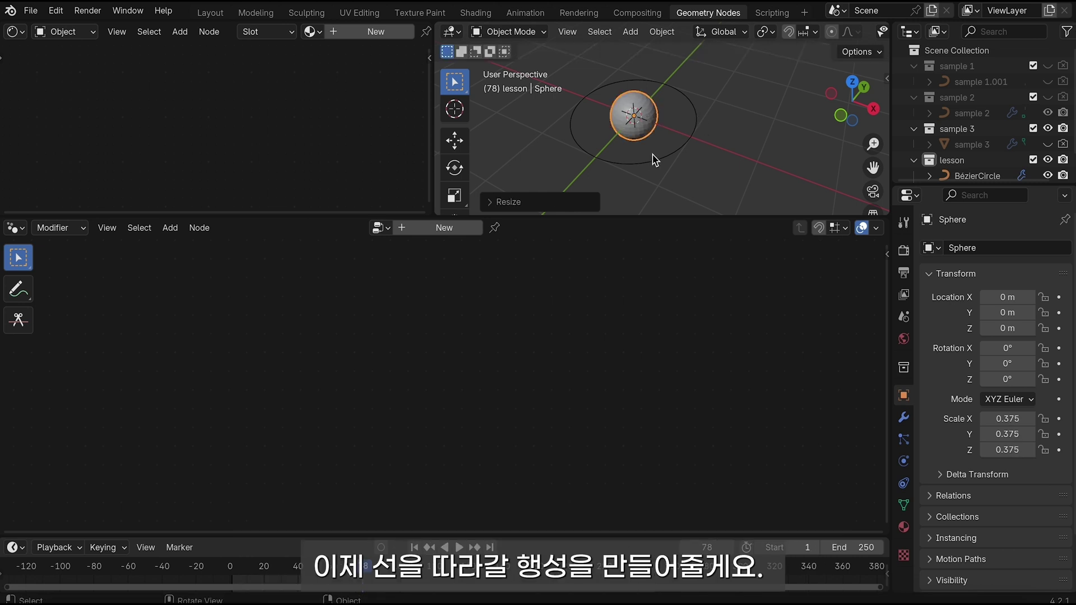
scroll(689, 140, up, 1)
scroll(689, 140, up, 1)
scroll(690, 140, up, 1)
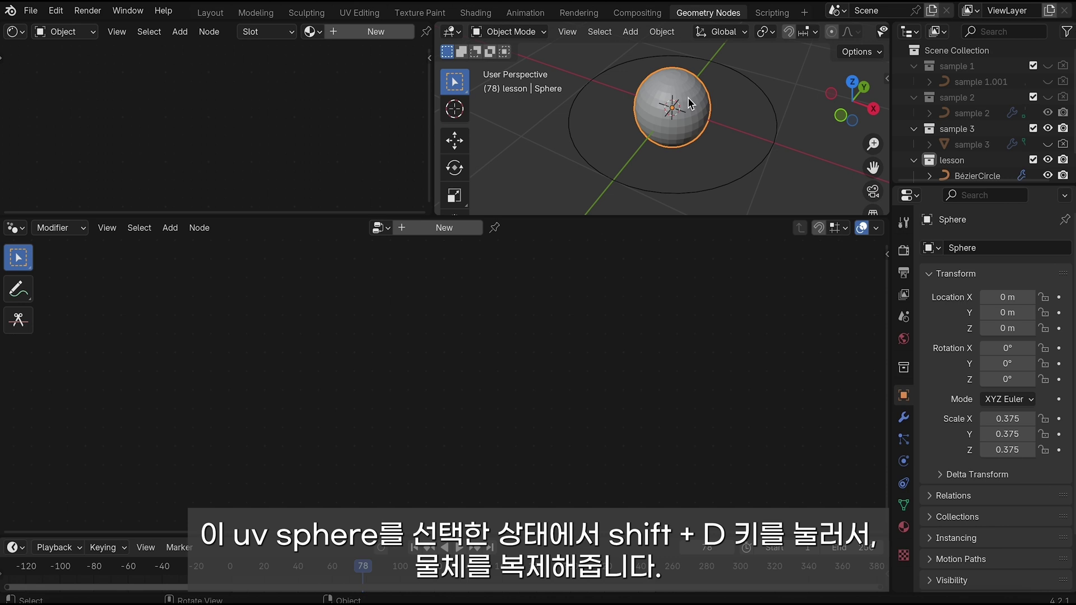
Duplicate the sphere as Sphere.001, place it to the right, and shrink it
key(shift+d)
click(744, 102)
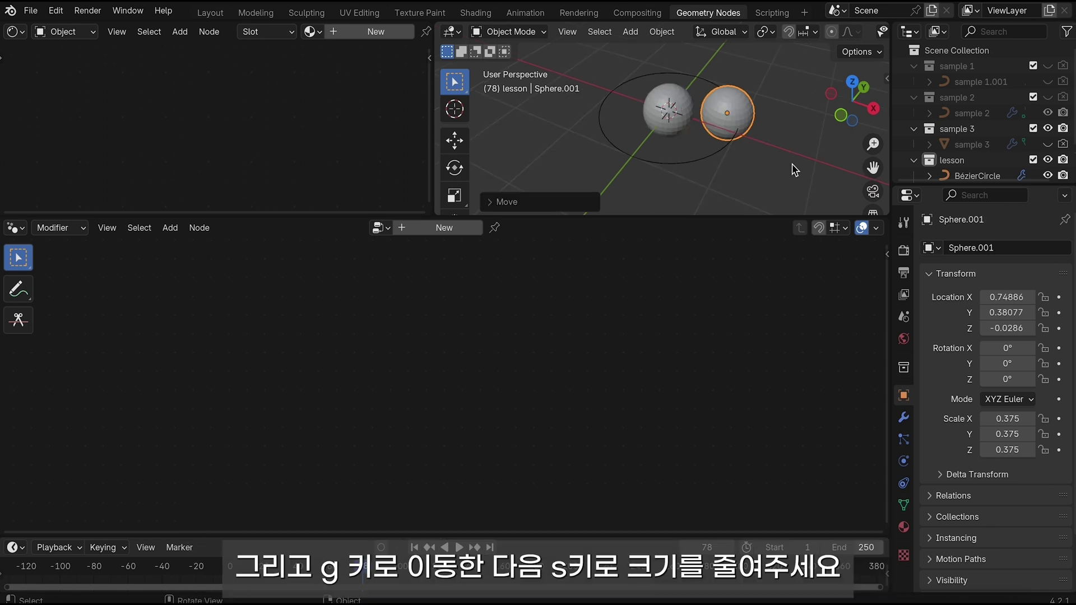
key(s)
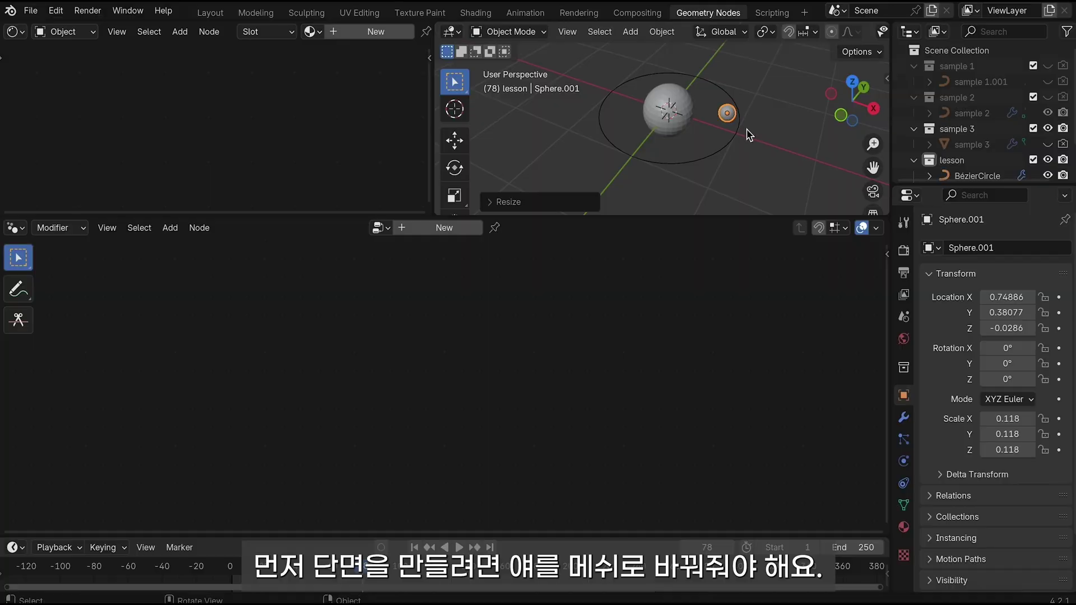
Move Sphere.001 0.1 m along X, then select BézierCircle to show its node tree
key(g)
key(x)
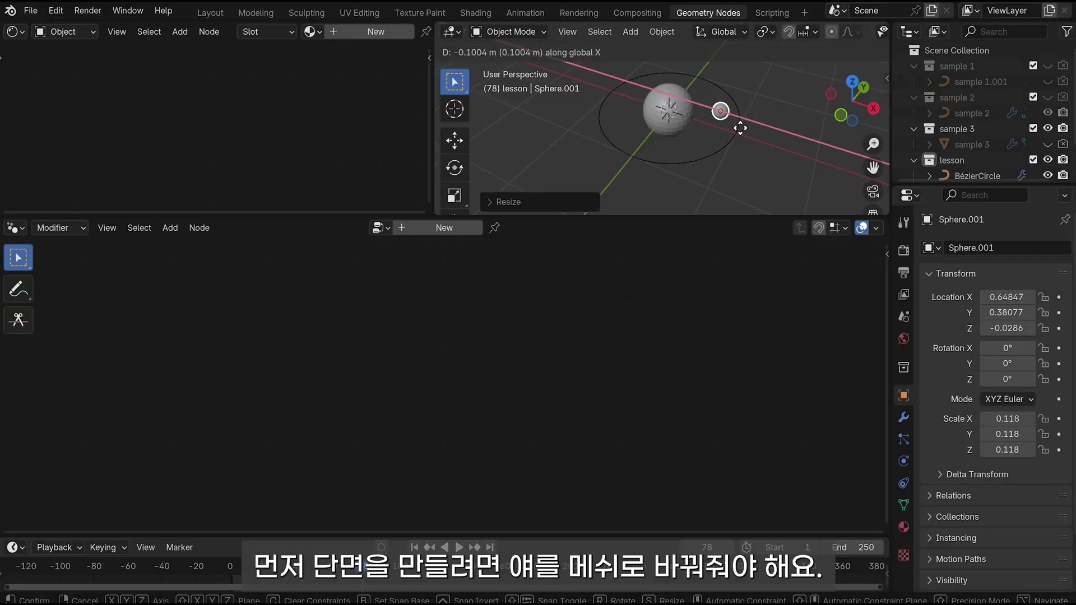
click(740, 129)
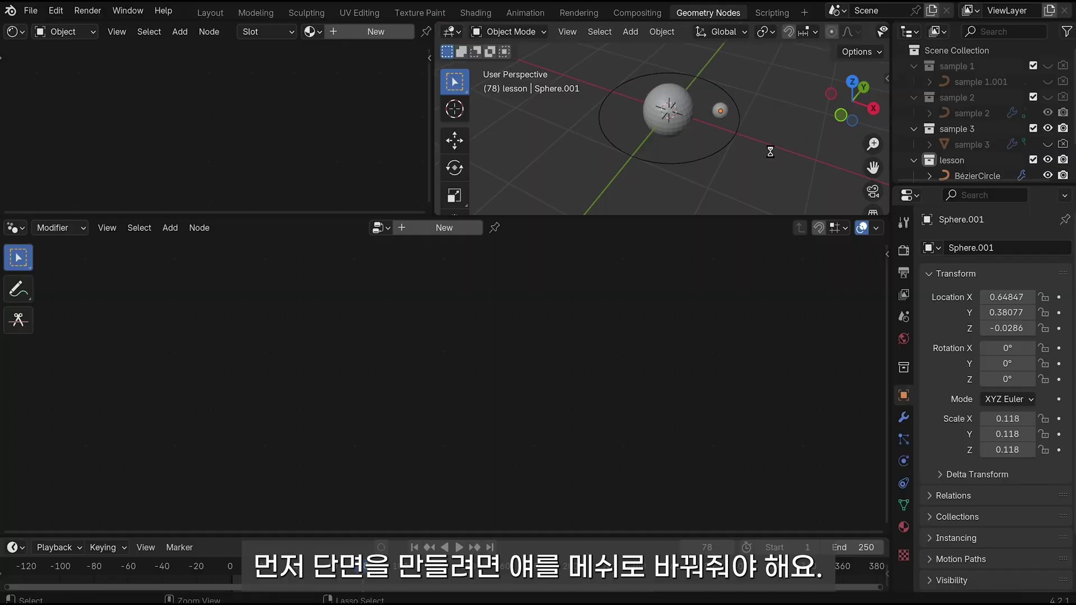
middle_drag(772, 156, 772, 156)
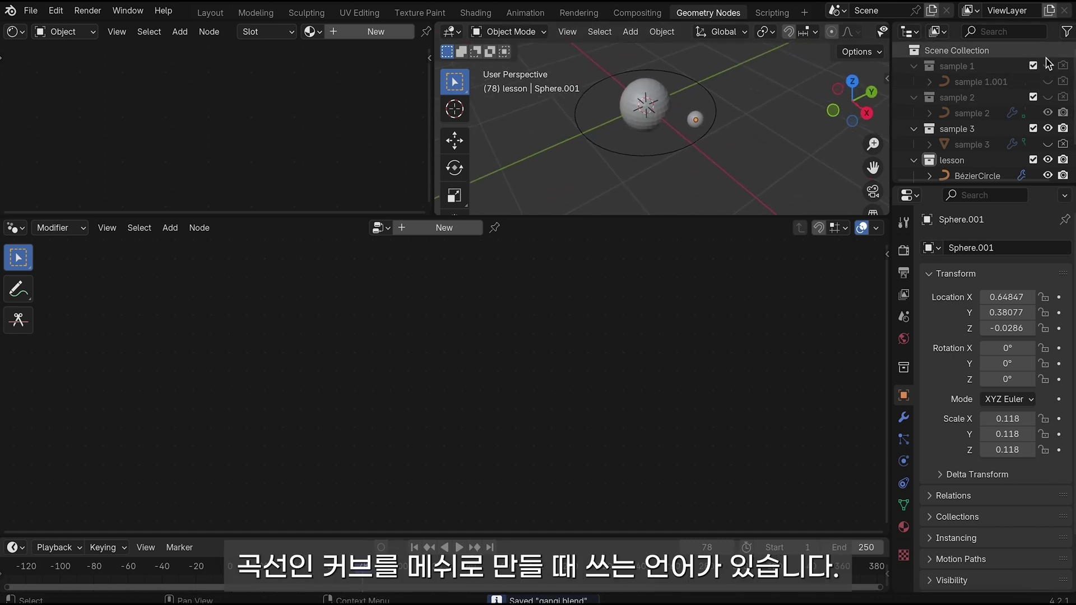
click(978, 145)
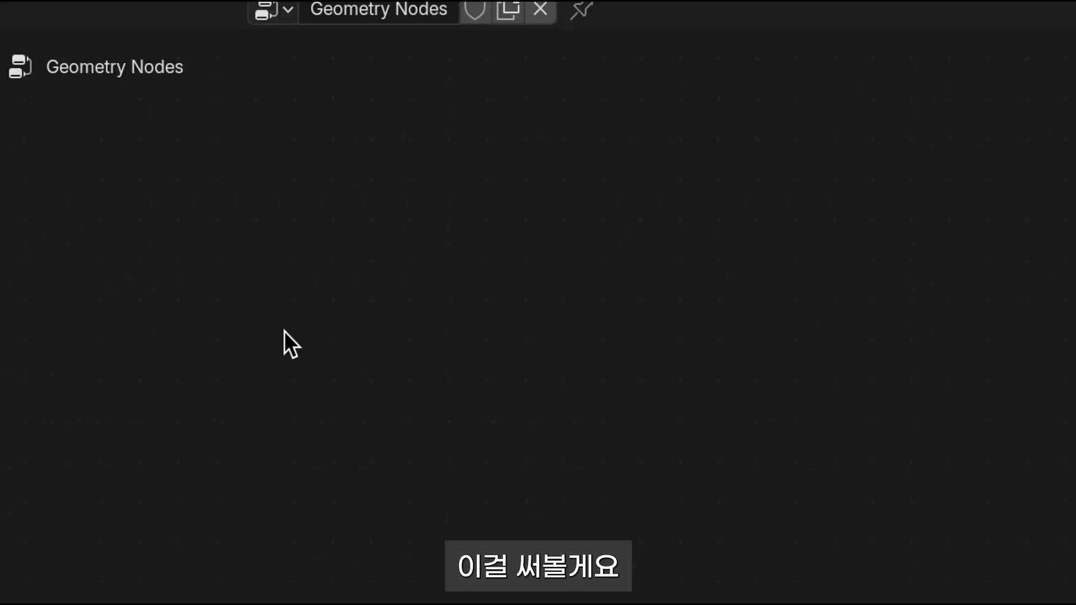
Search 'curve to m' and drop a Curve to Mesh node onto the Group Input–Output link
key(shift+a)
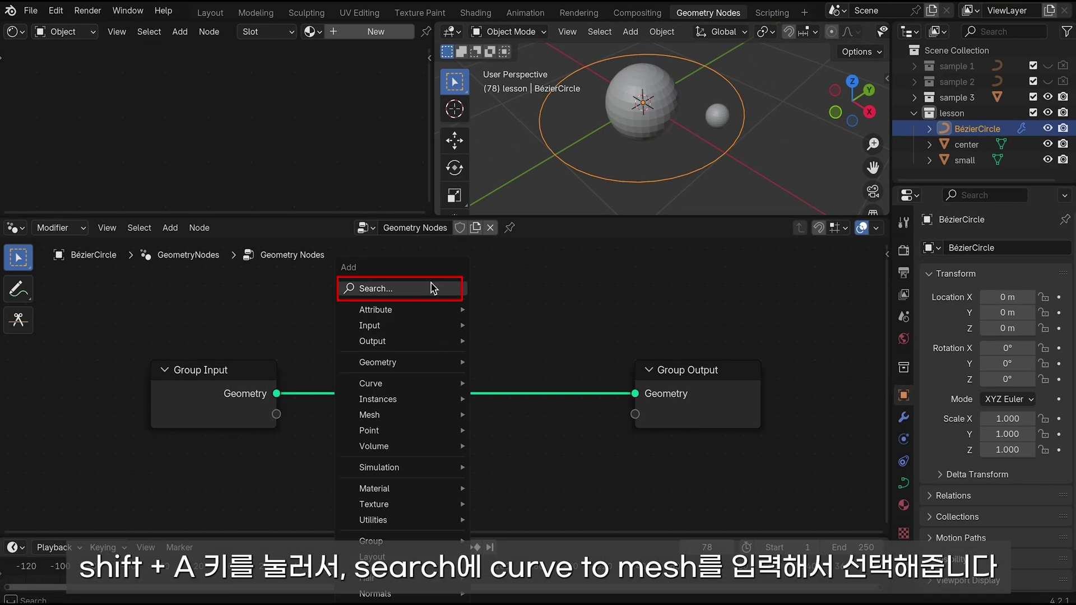
click(434, 288)
text(curve to m)
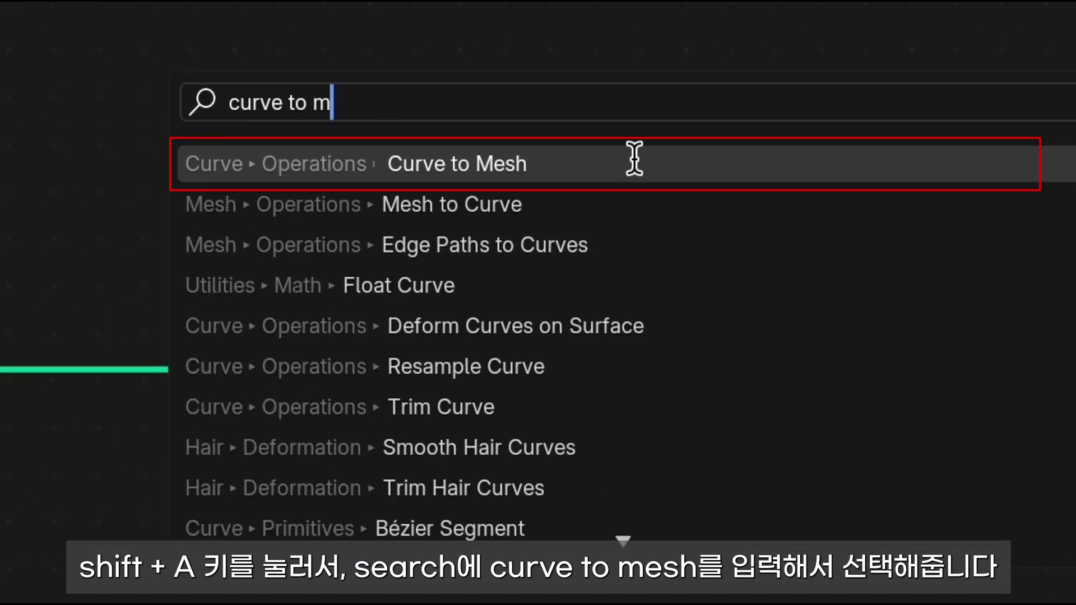
click(633, 155)
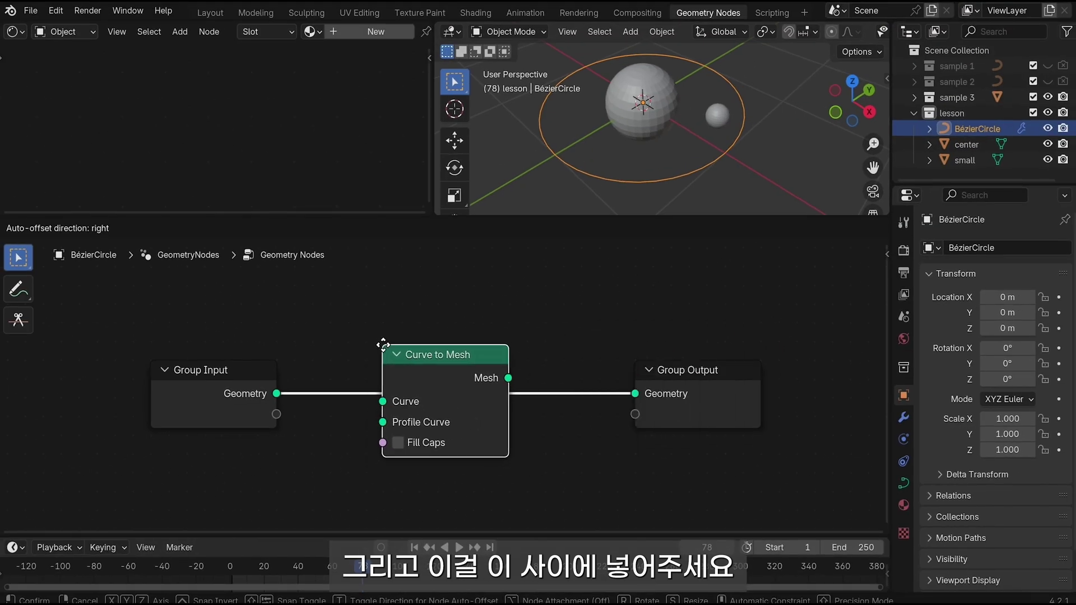
click(391, 343)
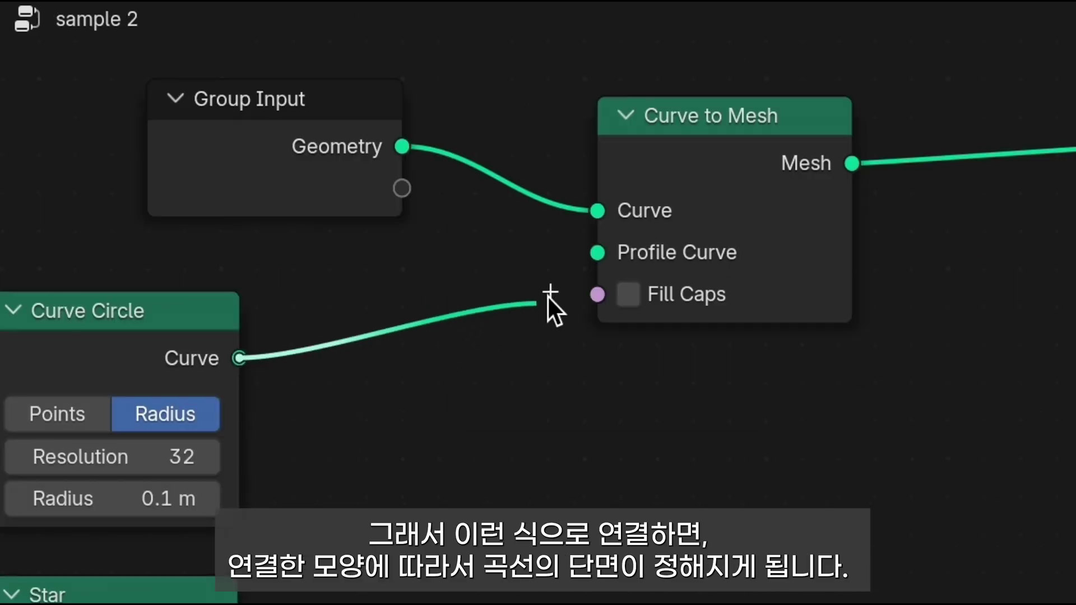
Link sample 2's Curve Circle to Profile Curve, orbit to inspect the tube, then hide sample 2
drag(548, 297, 598, 247)
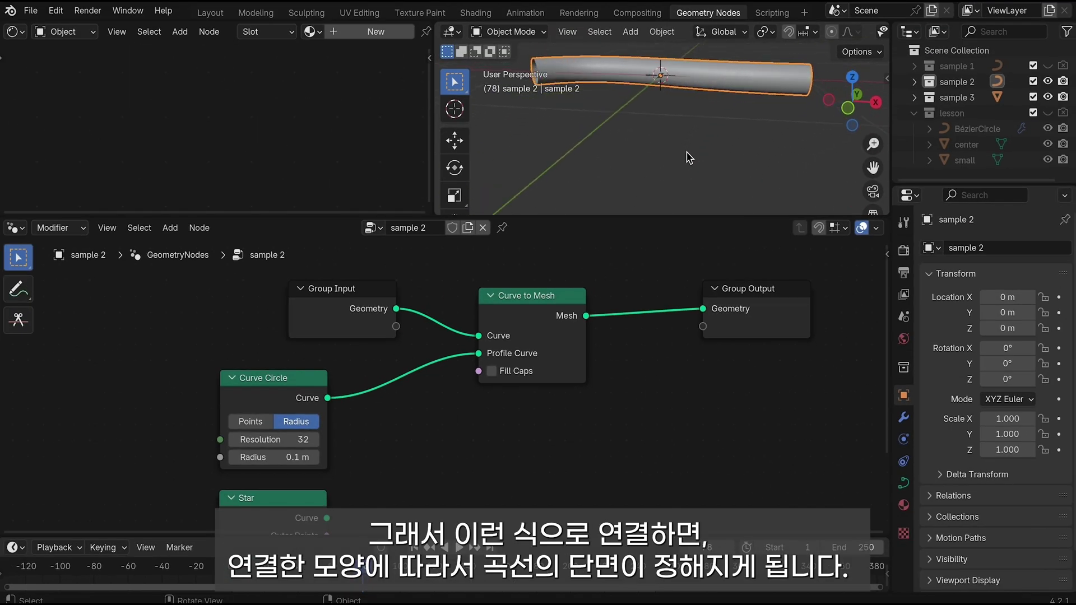
middle_drag(722, 124, 689, 159)
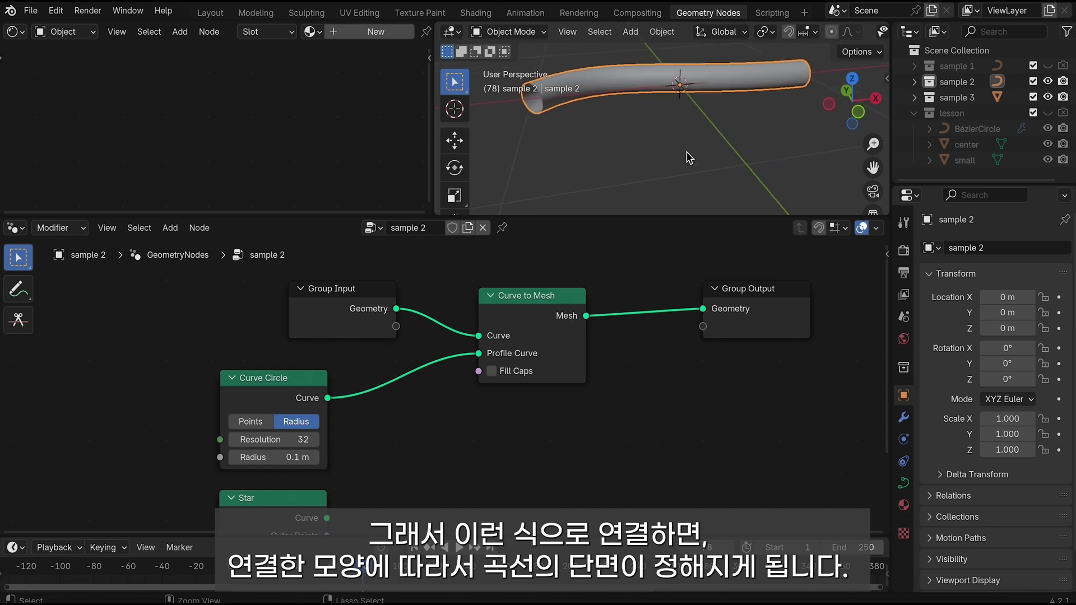
middle_drag(775, 122, 708, 118)
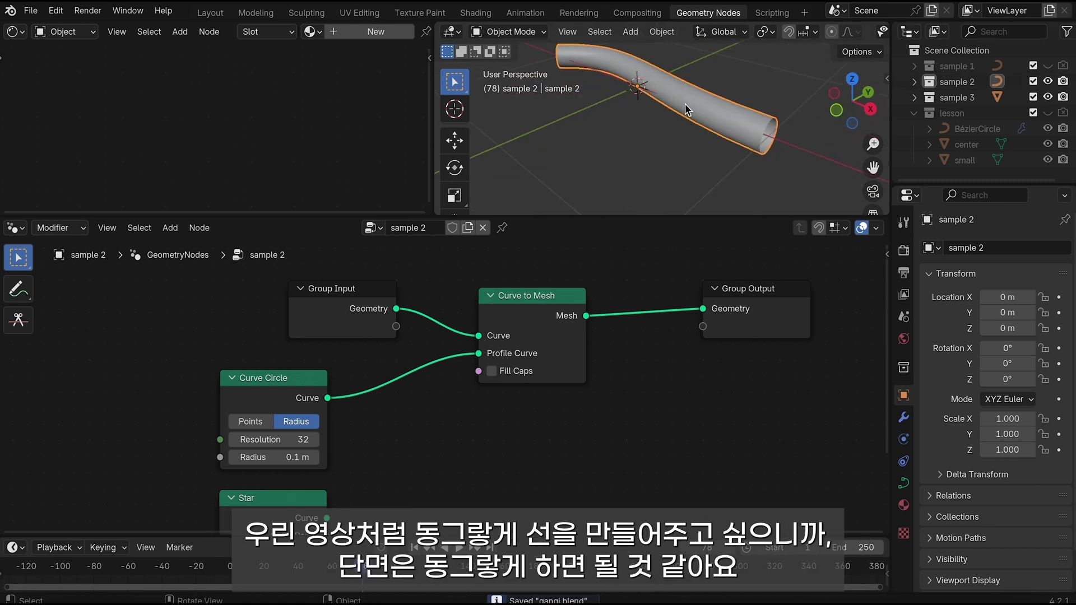
middle_drag(511, 338, 548, 319)
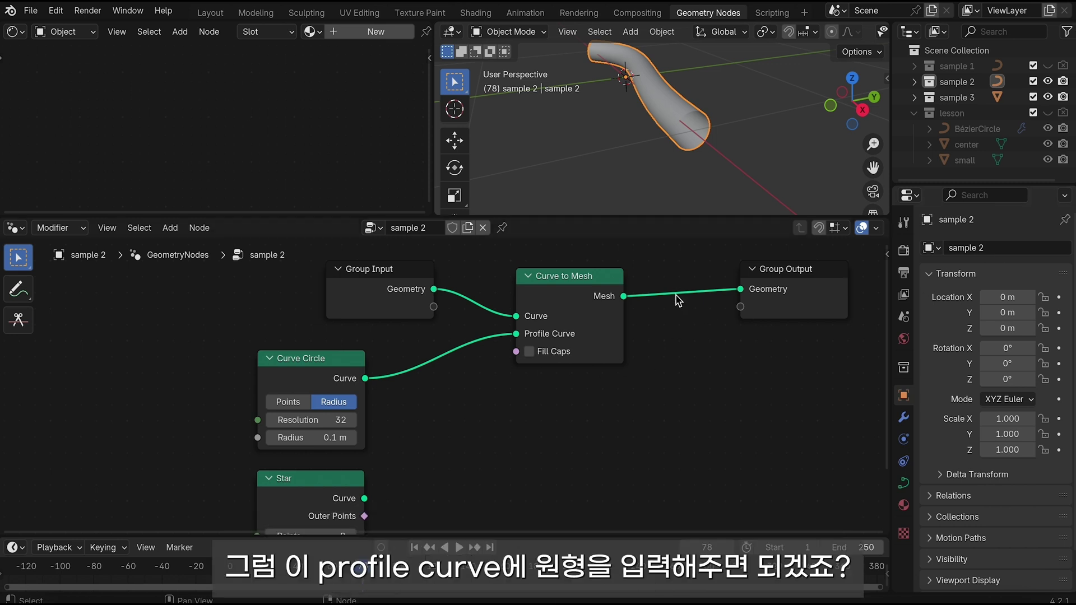
middle_drag(693, 99, 745, 89)
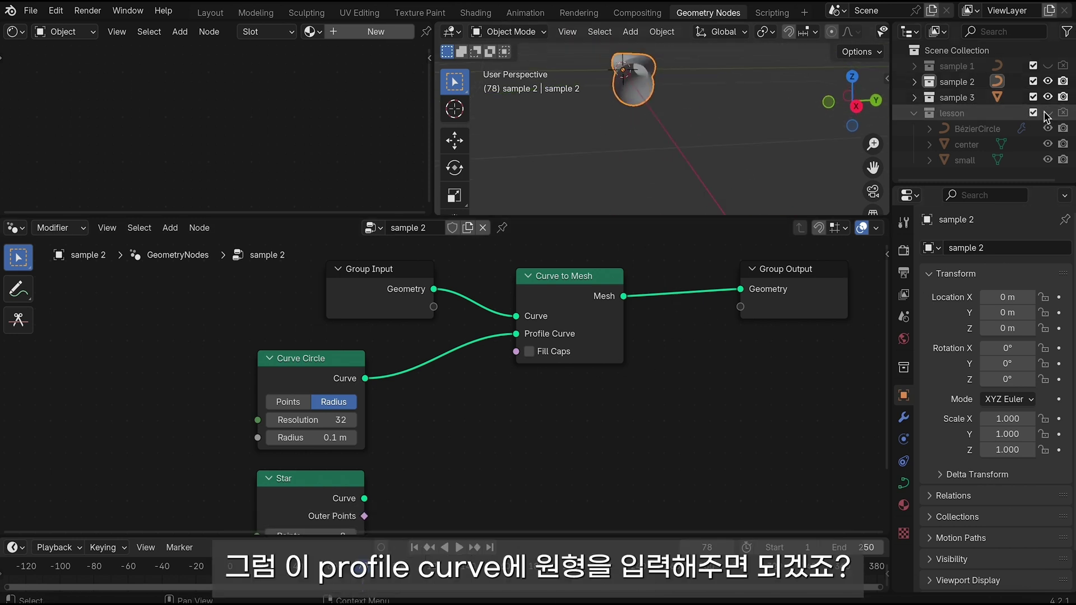
click(1048, 81)
Add a Curve Circle node below Group Input via the 'curve ci' search
scroll(576, 325, up, 2)
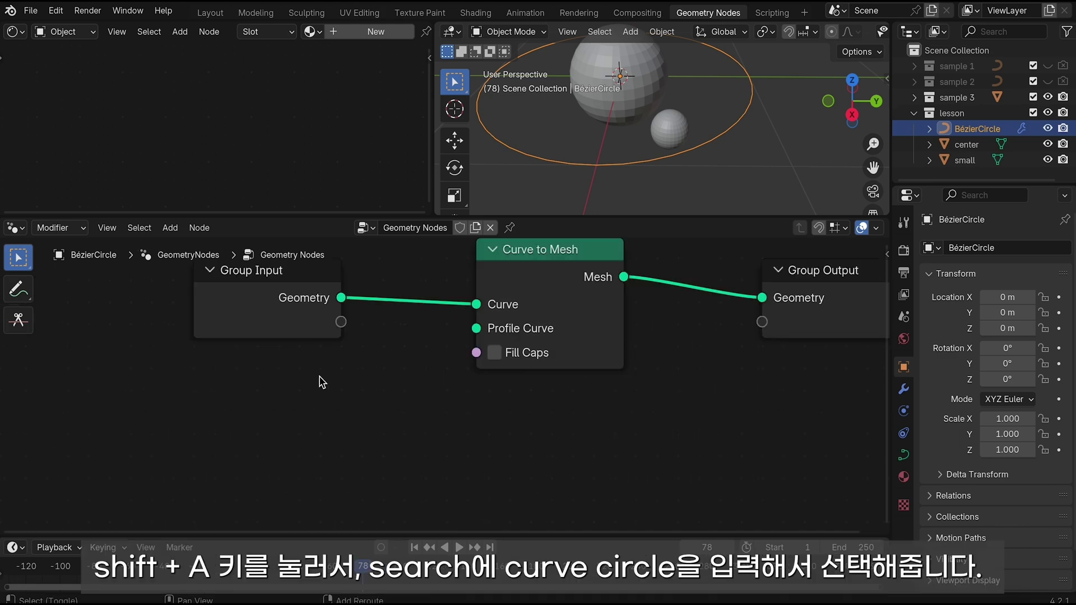
key(shift+a)
click(287, 283)
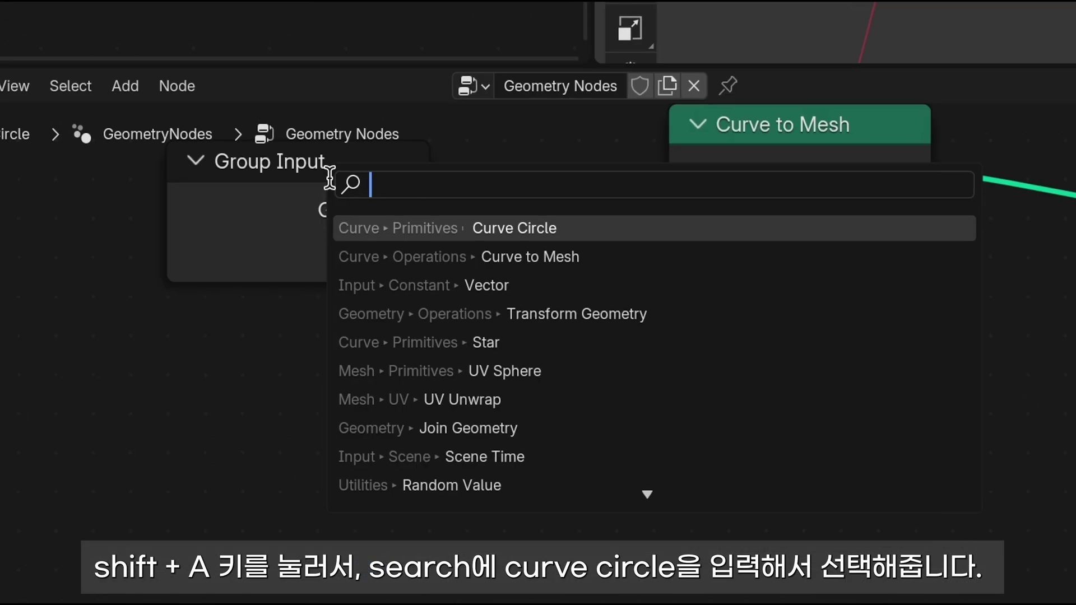
text(curve ci)
key(Return)
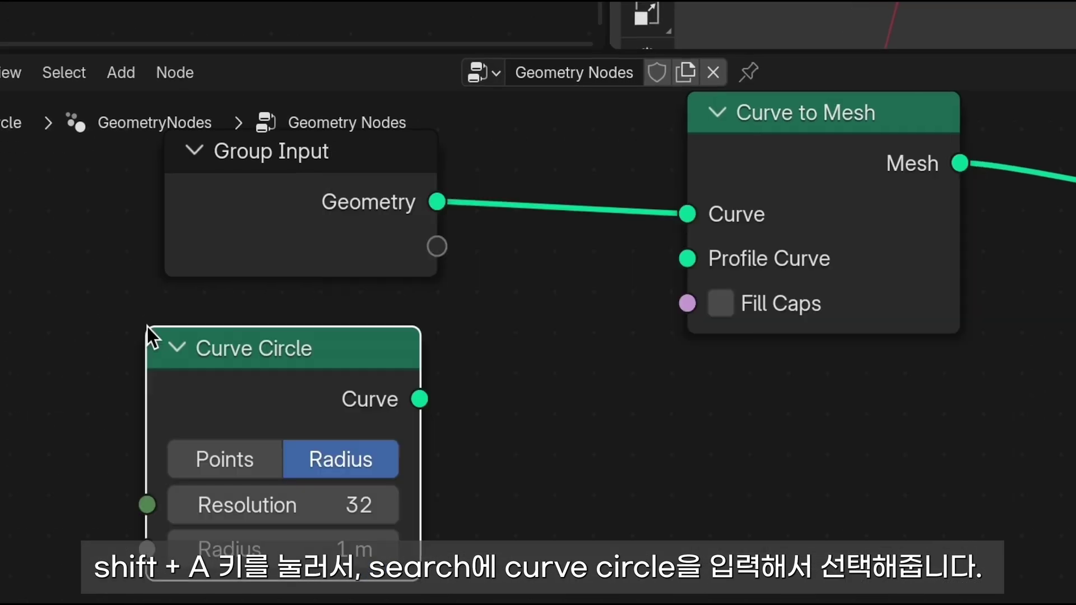
click(149, 336)
Link Curve Circle's Curve to Profile Curve and orbit to frame the resulting torus
drag(423, 396, 695, 264)
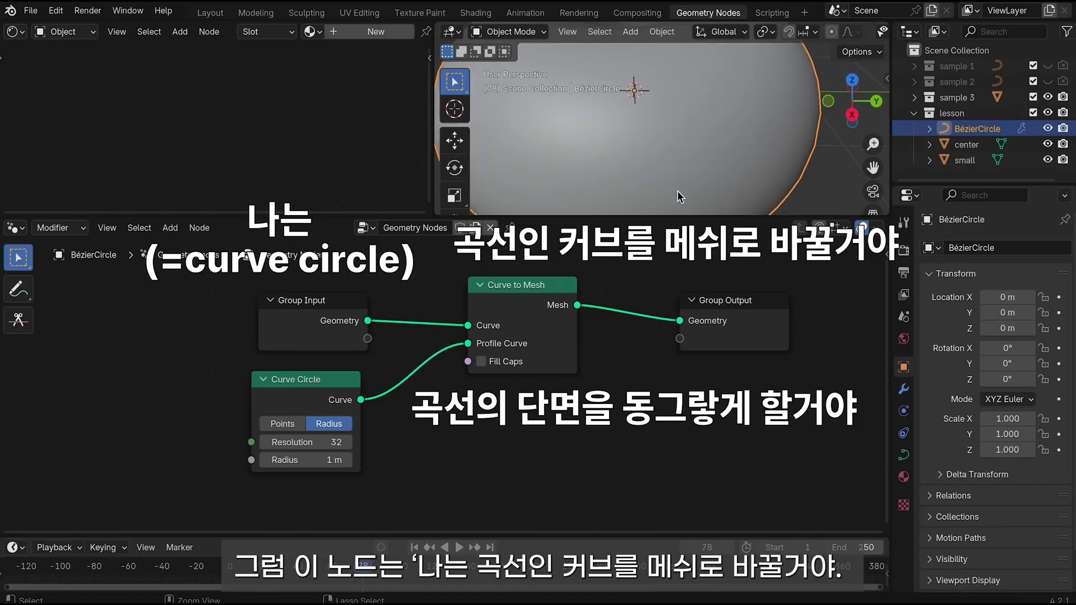
scroll(677, 191, down, 3)
middle_drag(677, 190, 693, 163)
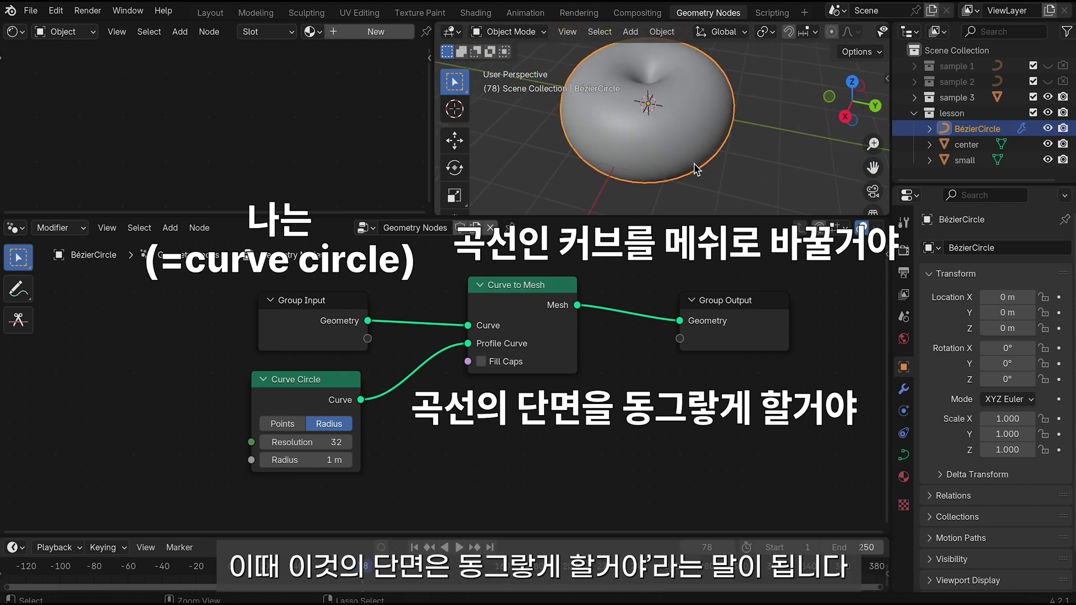
shift+middle_drag(694, 163, 710, 154)
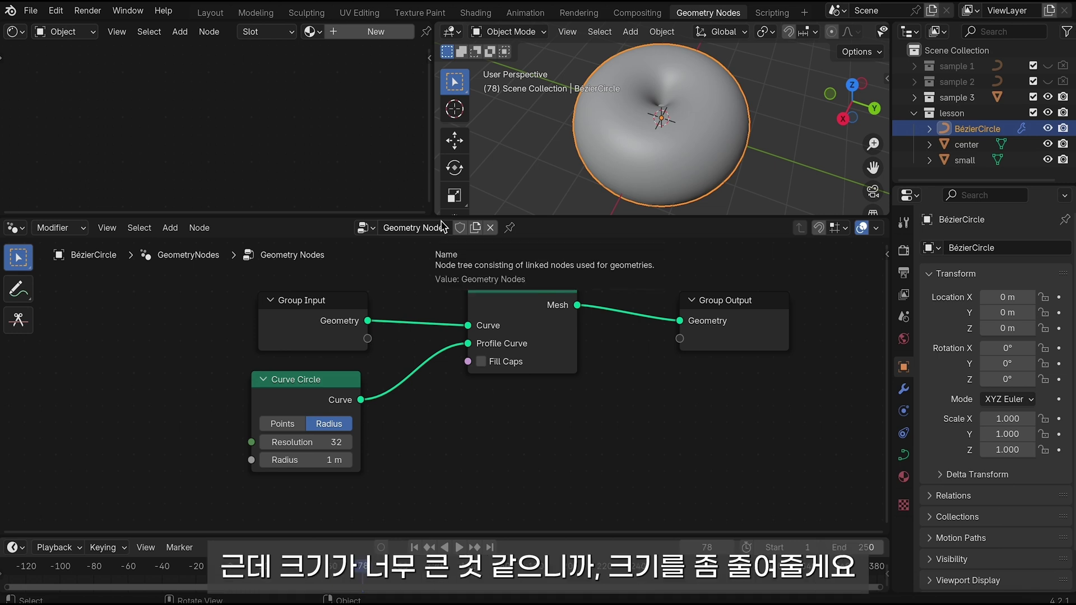
Set the Curve Circle radius to 0.01 m for a thin orbit ring, then save the file
mouse_move(314, 460)
mouse_down()
mouse_move(289, 460)
mouse_move(322, 459)
mouse_move(300, 459)
mouse_move(311, 459)
mouse_up()
click(339, 461)
text(0.01)
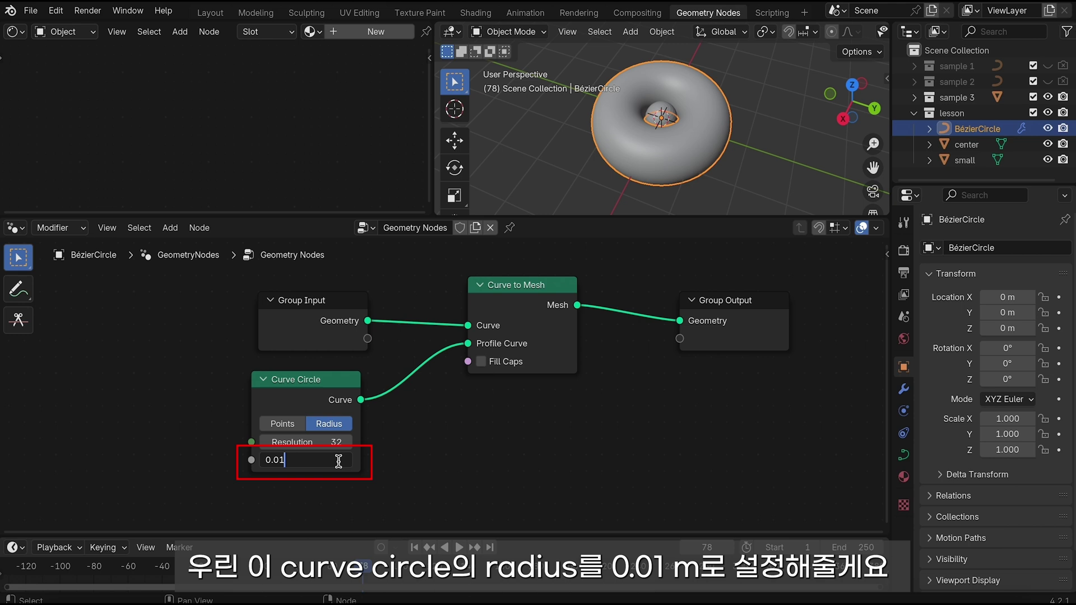
key(Return)
middle_drag(633, 132, 633, 132)
key(ctrl+s)
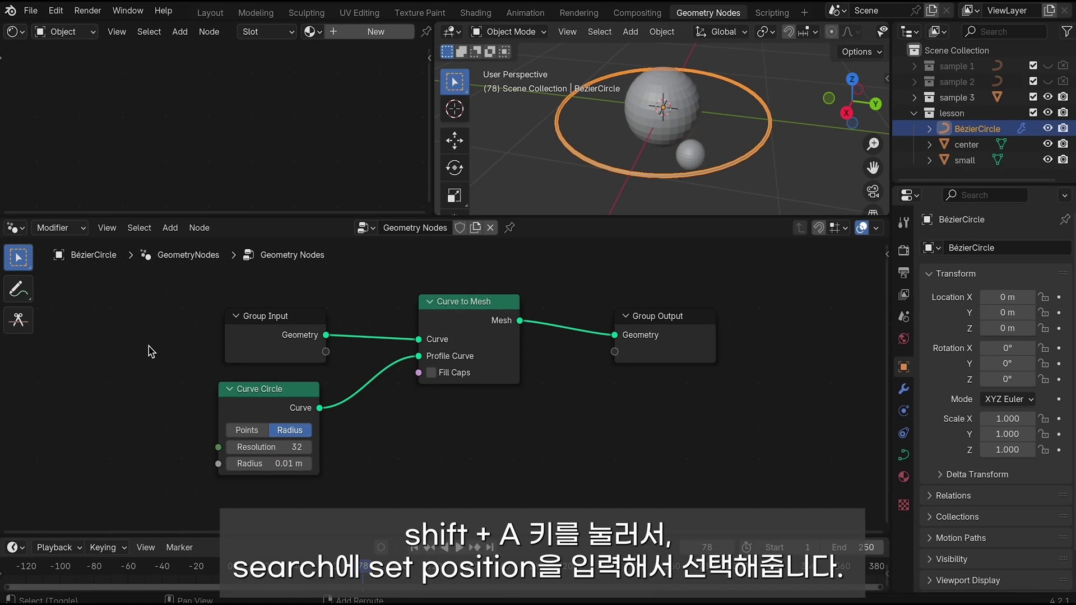
Insert a Set Position node on the Curve to Mesh–Group Output link and save
key(shift+a)
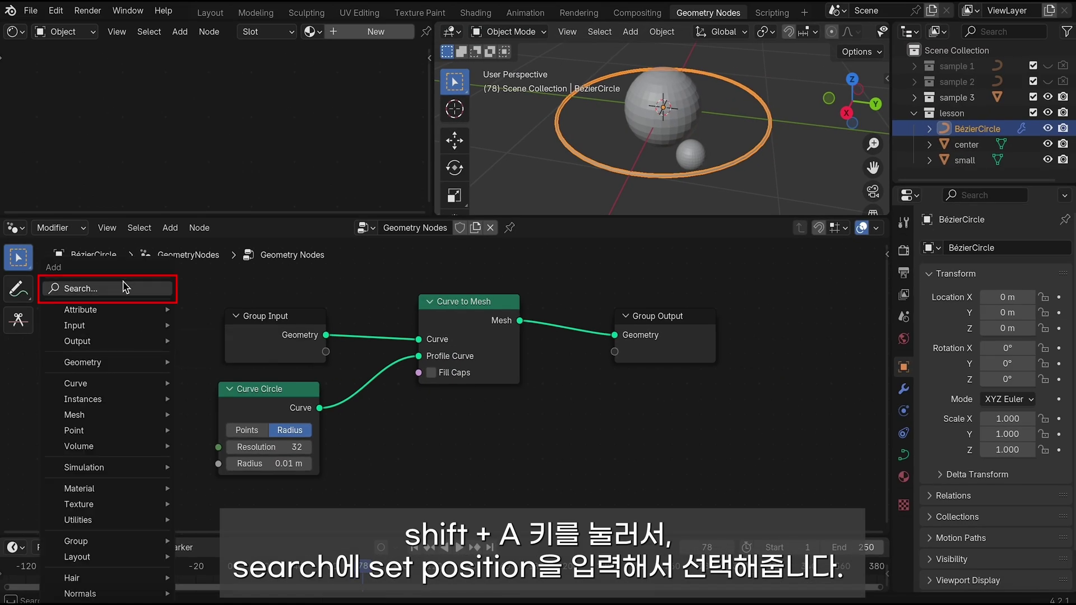
text(set poa)
click(305, 312)
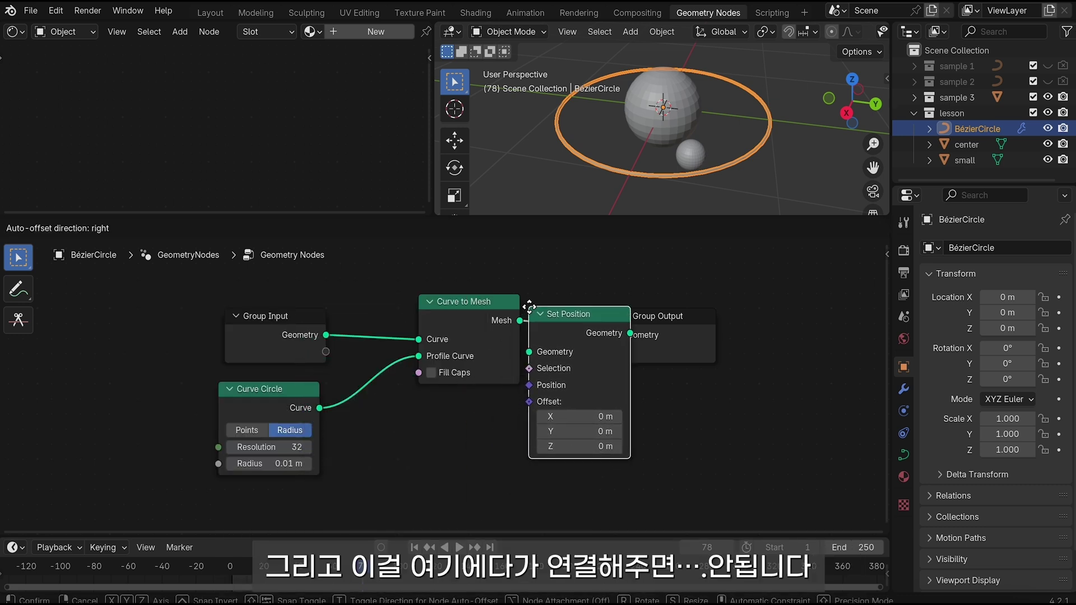
click(529, 306)
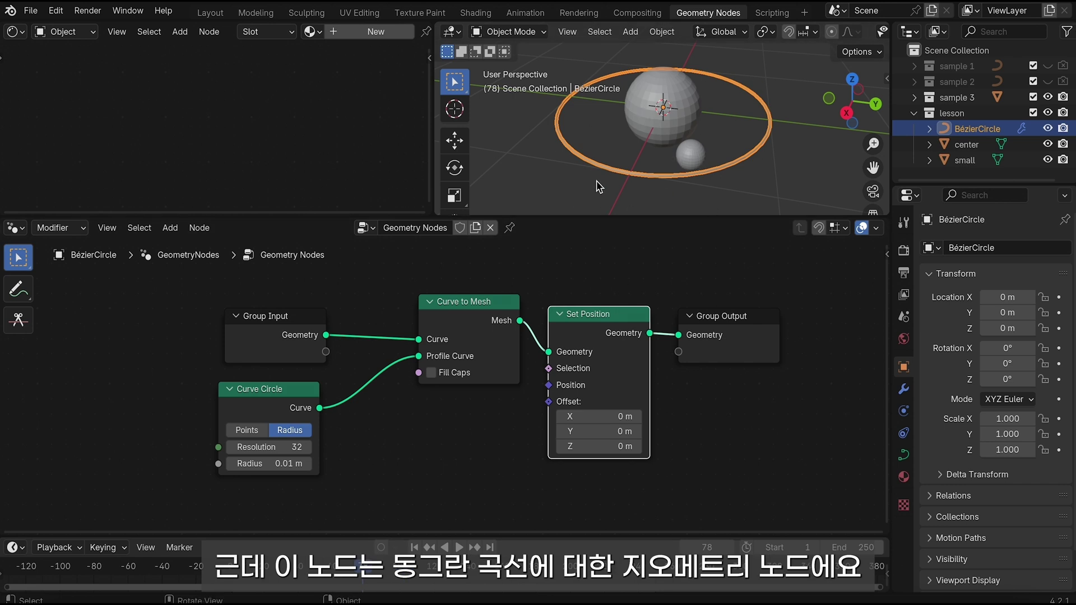
key(ctrl+s)
Test Set Position's X, Y and Z offsets on the ring, returning them to zero
drag(595, 414, 616, 413)
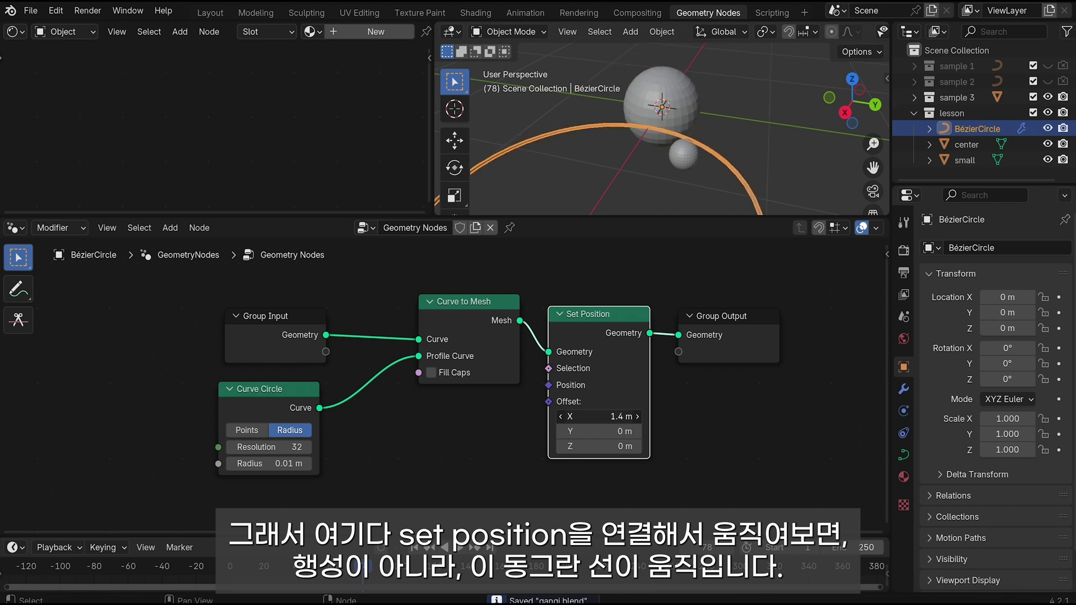
mouse_move(617, 413)
mouse_down()
mouse_move(595, 414)
mouse_move(583, 435)
mouse_up()
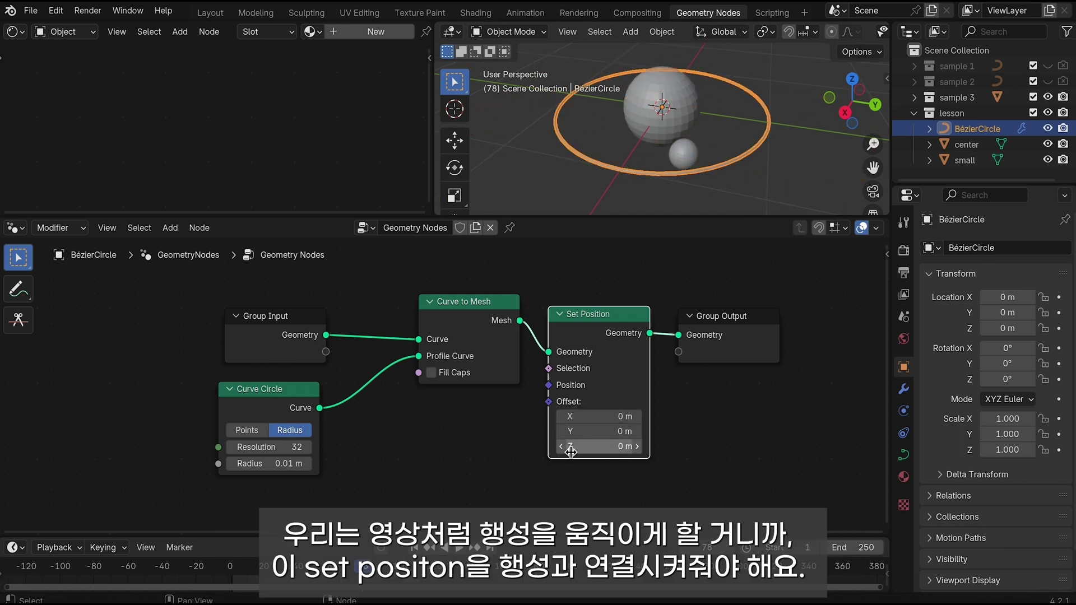
mouse_move(572, 449)
mouse_down()
mouse_move(552, 448)
mouse_move(586, 437)
mouse_move(566, 431)
mouse_up()
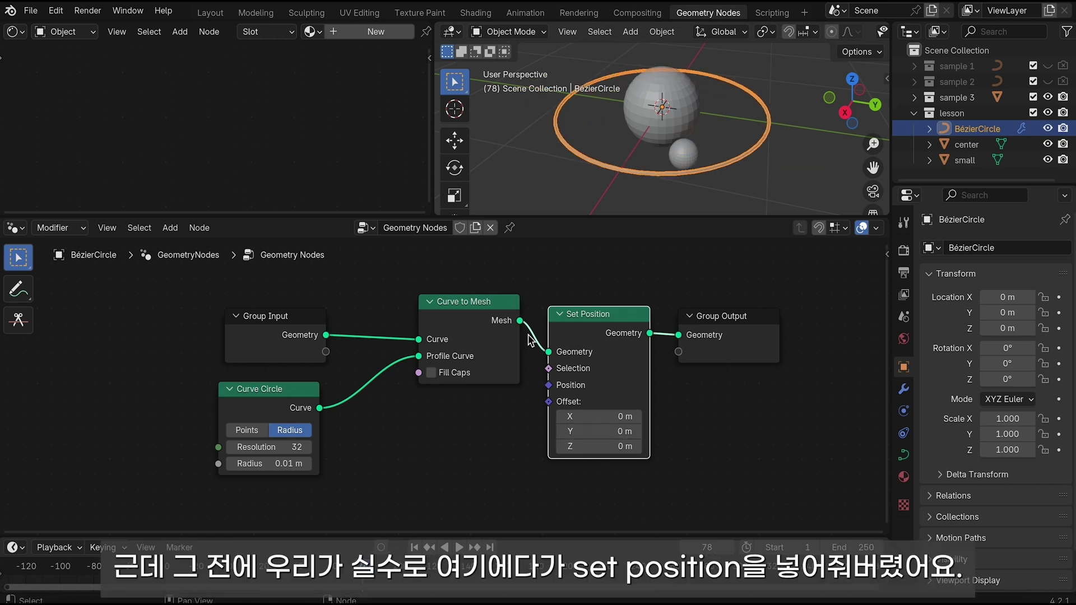
Cut Set Position's links with Ctrl+right-drag, then undo the cut
key(t)
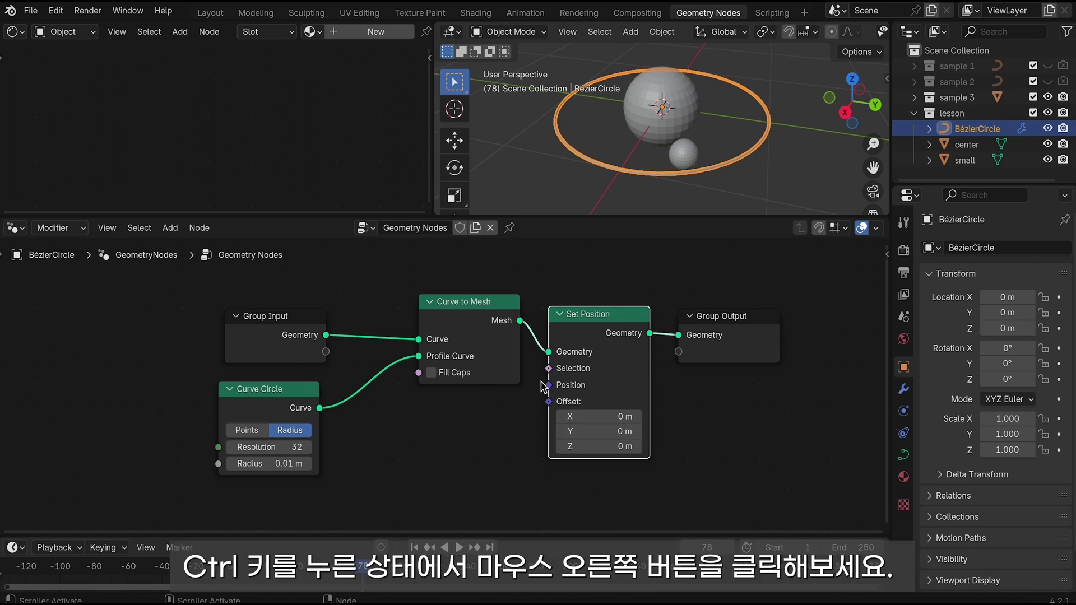
key(ctrl)
ctrl+right_drag(506, 422, 515, 429)
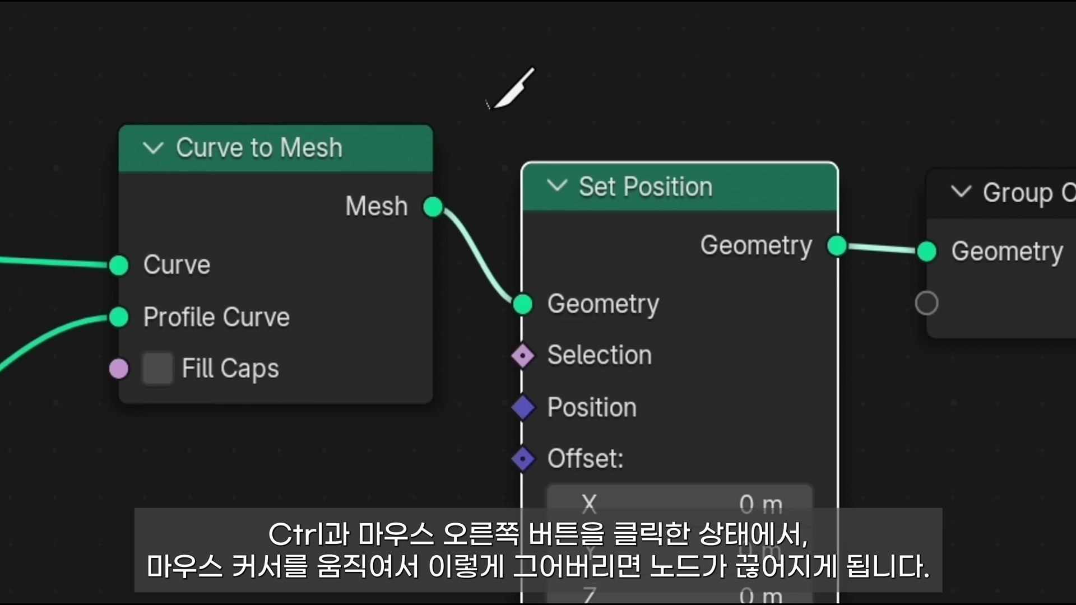
ctrl+right_drag(486, 101, 507, 372)
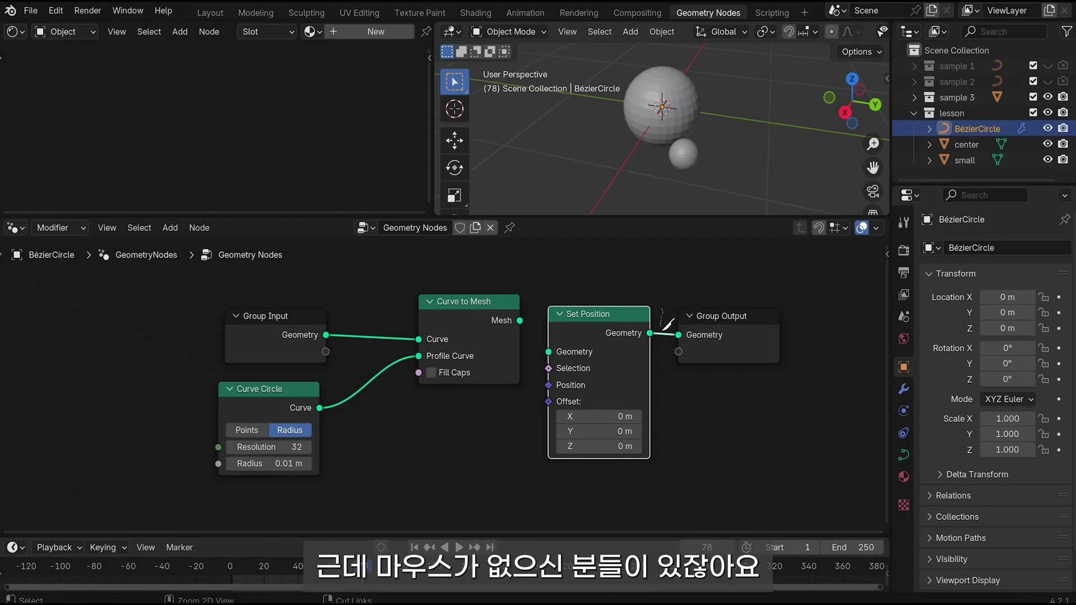
key(ctrl+z)
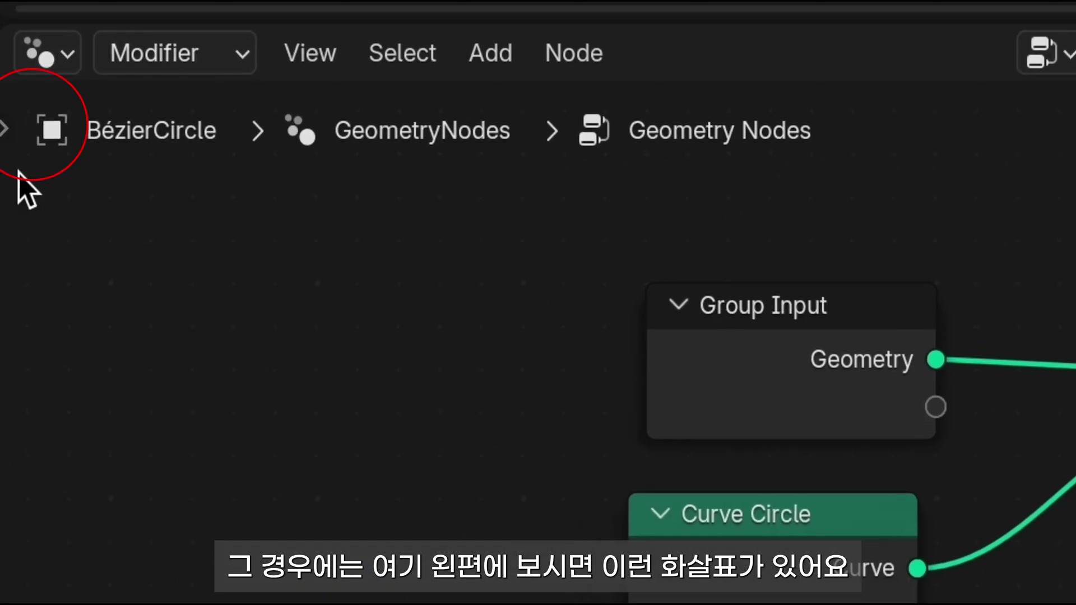
Switch to the Cut Links tool and cut the links into and out of Set Position
click(7, 129)
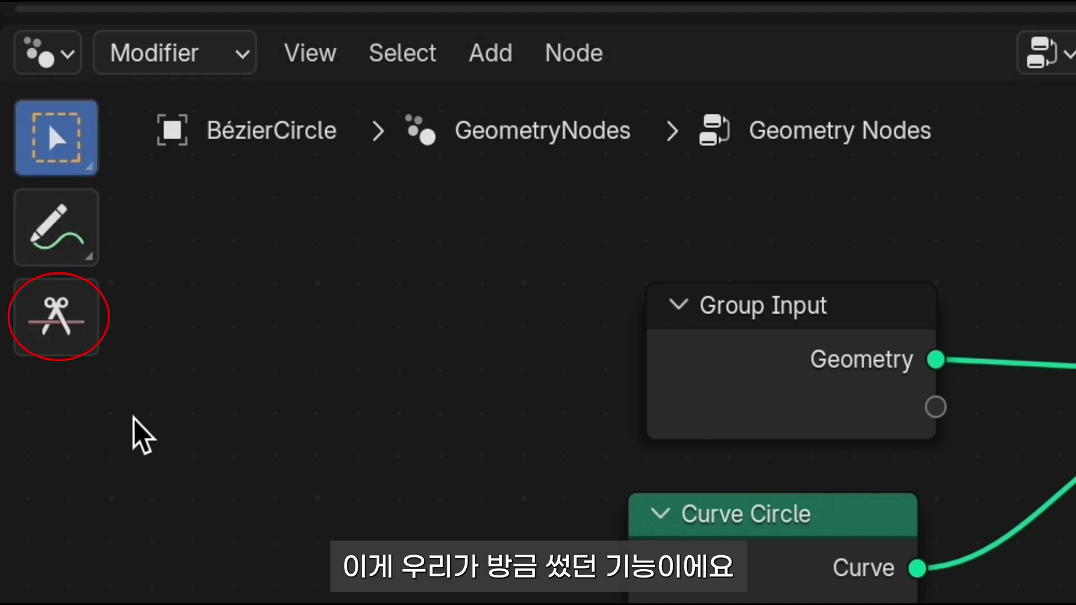
click(57, 334)
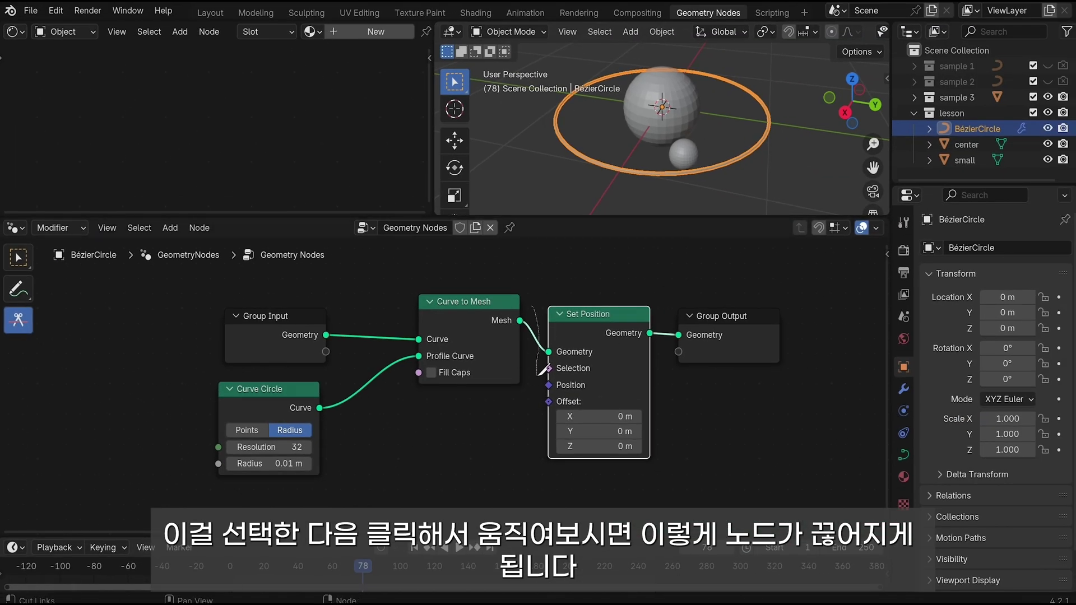
drag(542, 370, 543, 372)
Move Set Position below Curve to Mesh and link Curve to Mesh's Mesh straight into Group Output
key(w)
drag(599, 315, 462, 415)
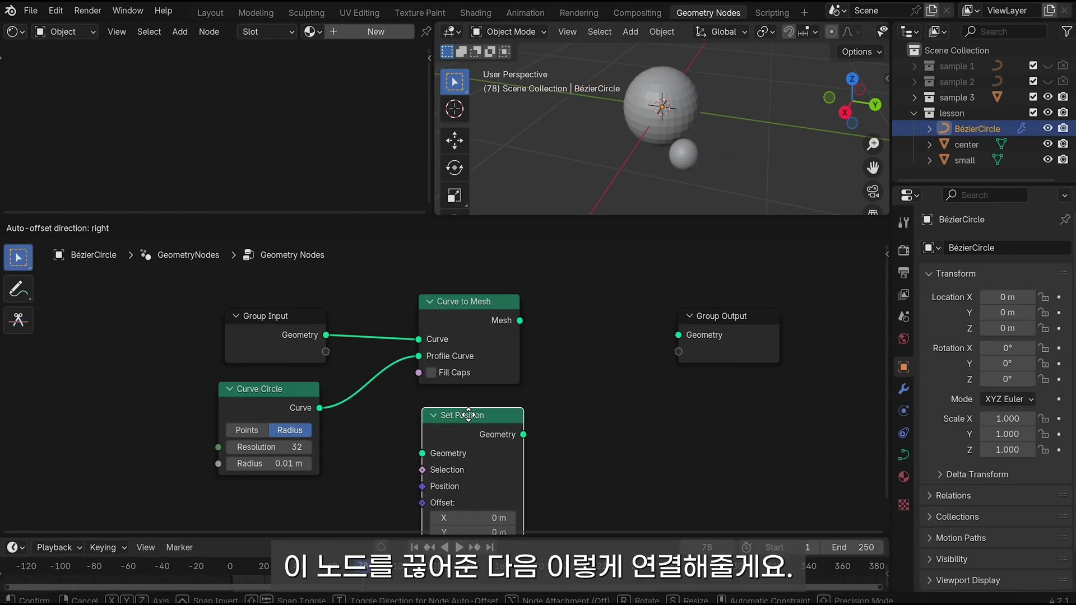
drag(520, 320, 678, 335)
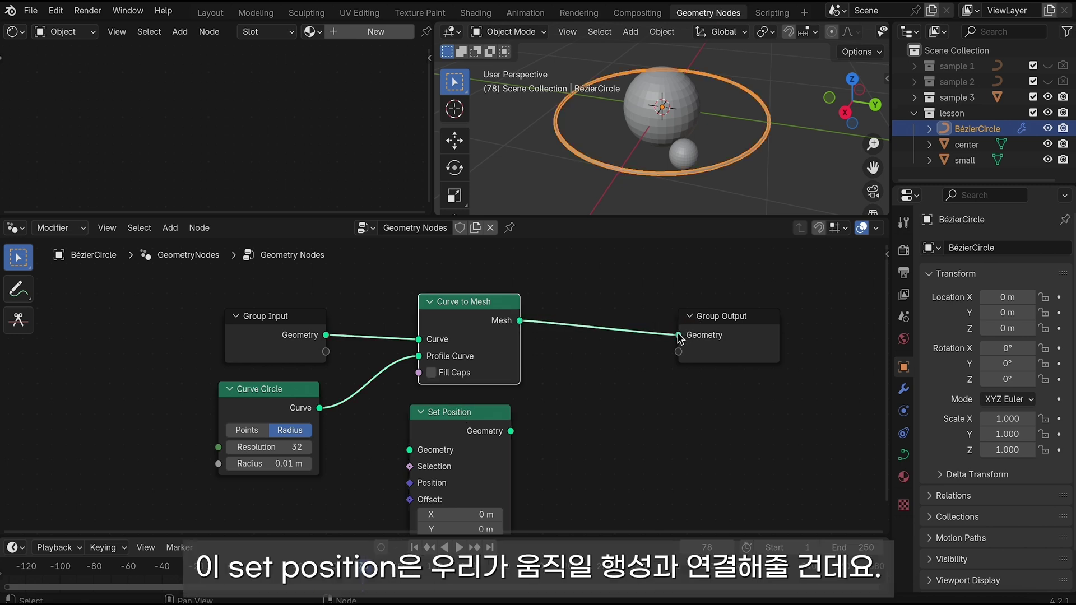
Frame all nodes, save, and reselect the BézierCircle to show its node tree
scroll(569, 405, down, 1)
scroll(568, 404, down, 1)
middle_drag(569, 403, 621, 349)
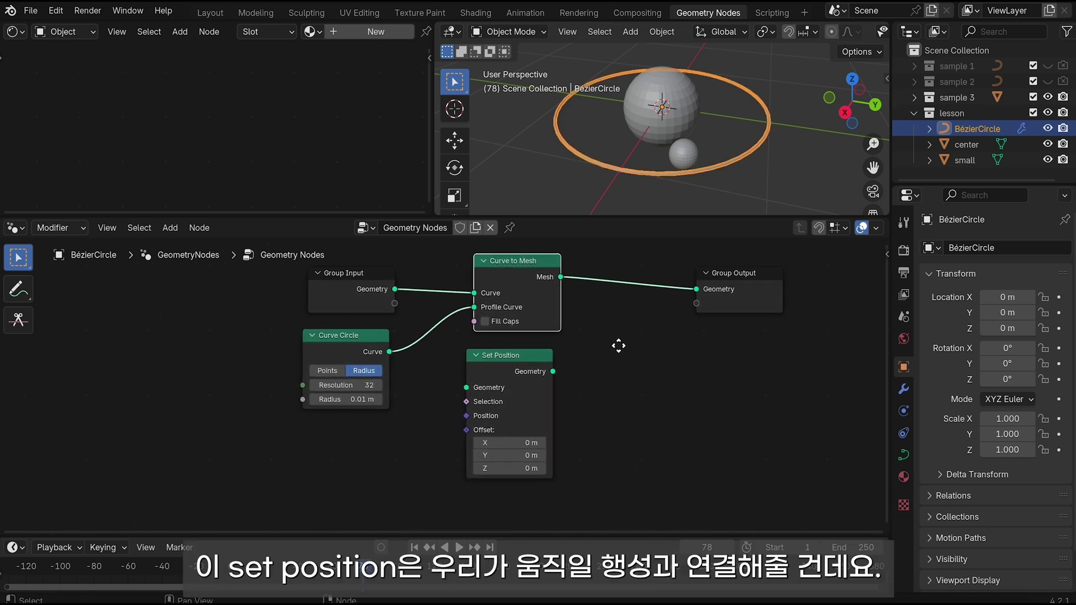
key(ctrl+s)
click(695, 158)
click(666, 175)
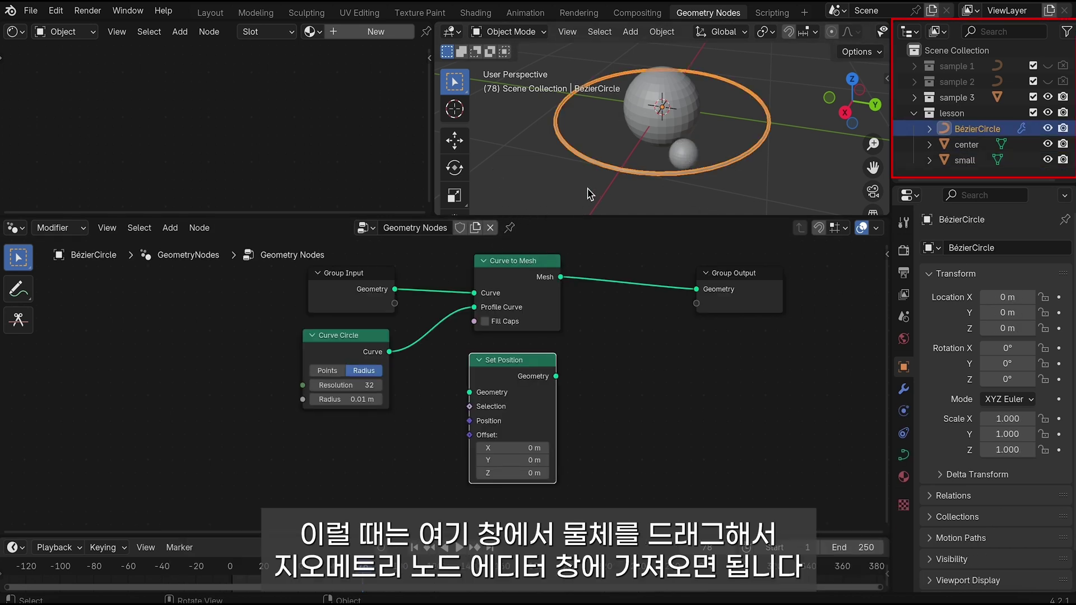
Drop the small sphere into the node tree as Object Info and link its Geometry to Set Position
drag(965, 160, 963, 162)
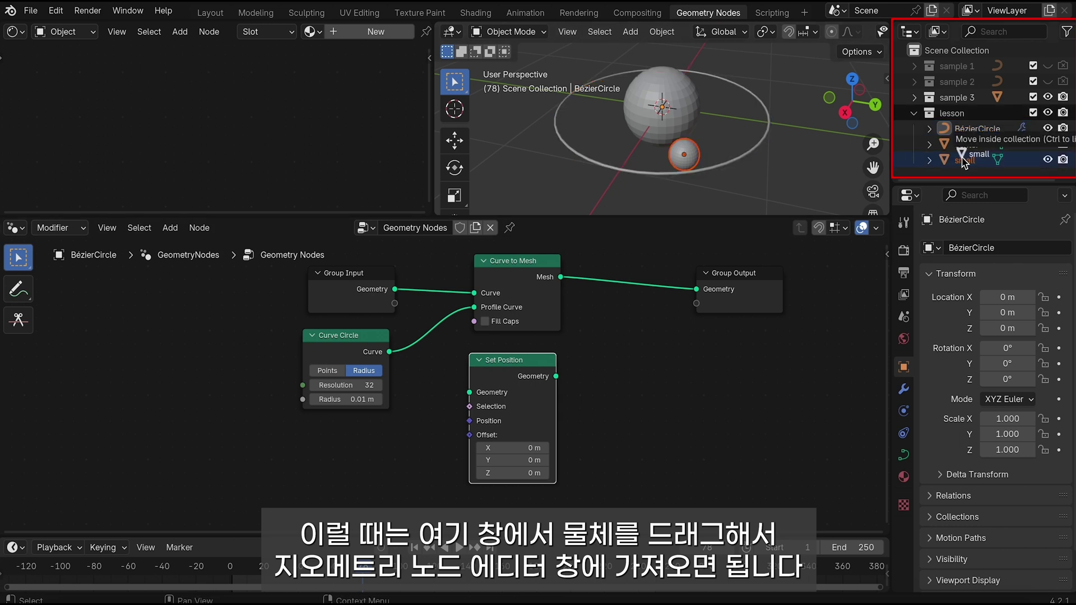
drag(963, 162, 250, 448)
scroll(467, 330, down, 1)
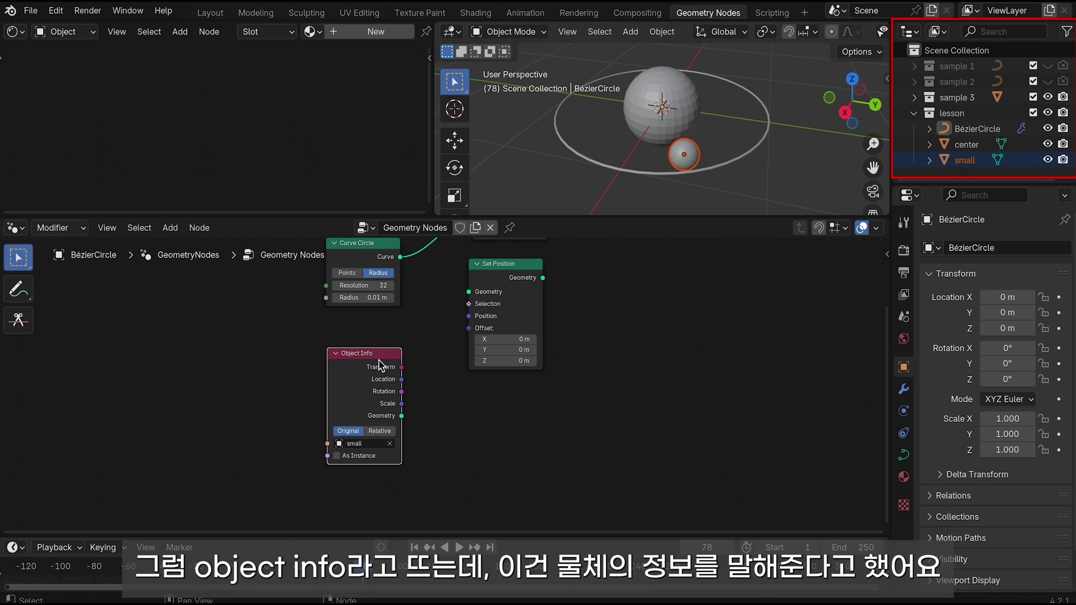
drag(379, 365, 384, 330)
scroll(460, 358, down, 1)
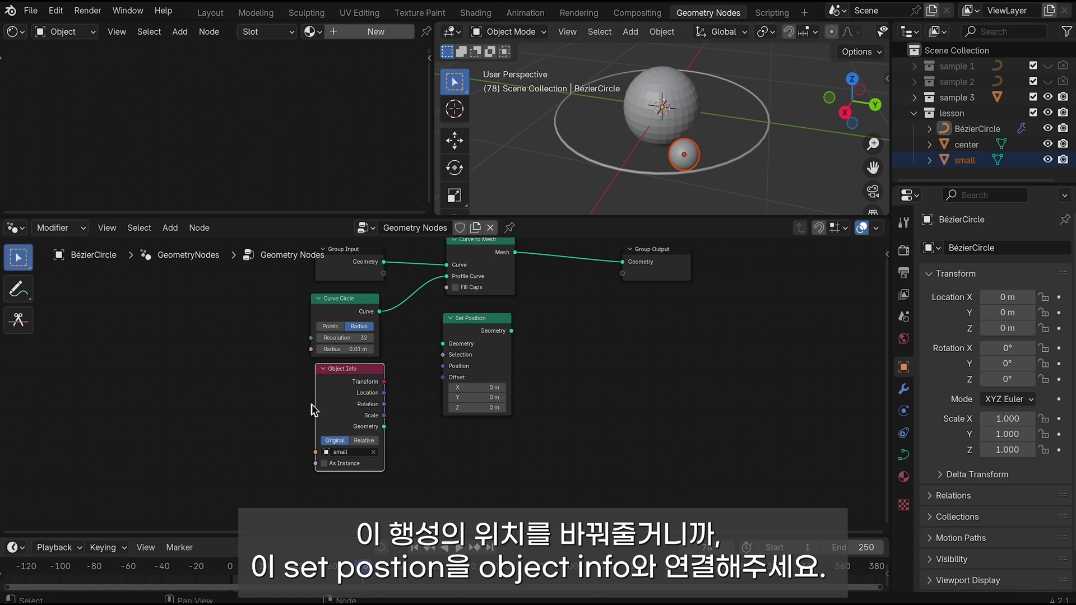
drag(383, 426, 443, 343)
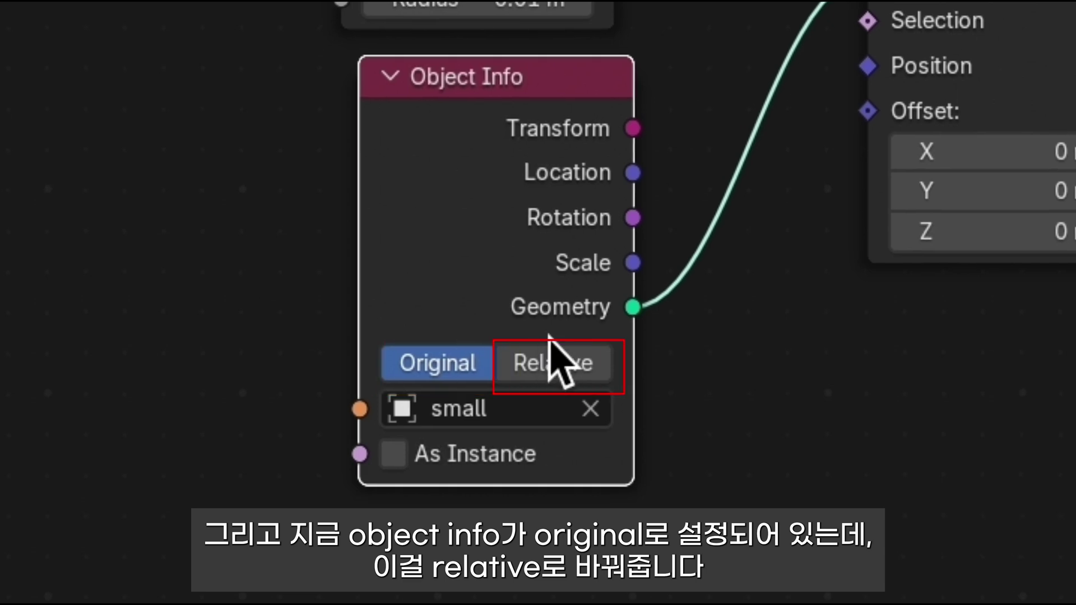
Try switching the small sphere's Object Info node from Original to Relative
click(549, 343)
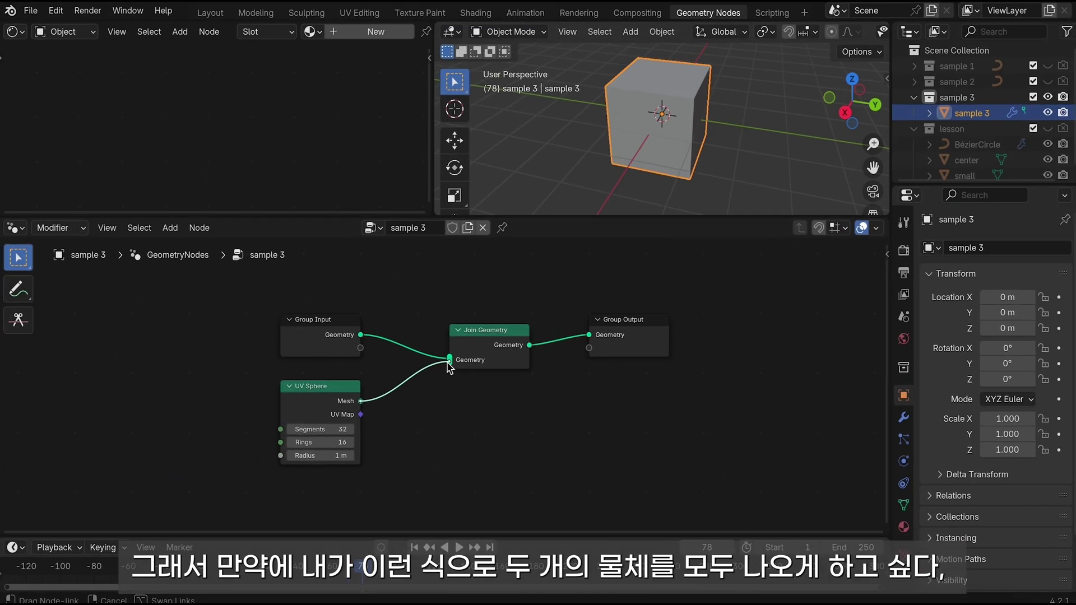
In sample 3, join geometry and set UV Sphere radius to 1.4 m, then reselect BézierCircle and save
drag(448, 367, 449, 362)
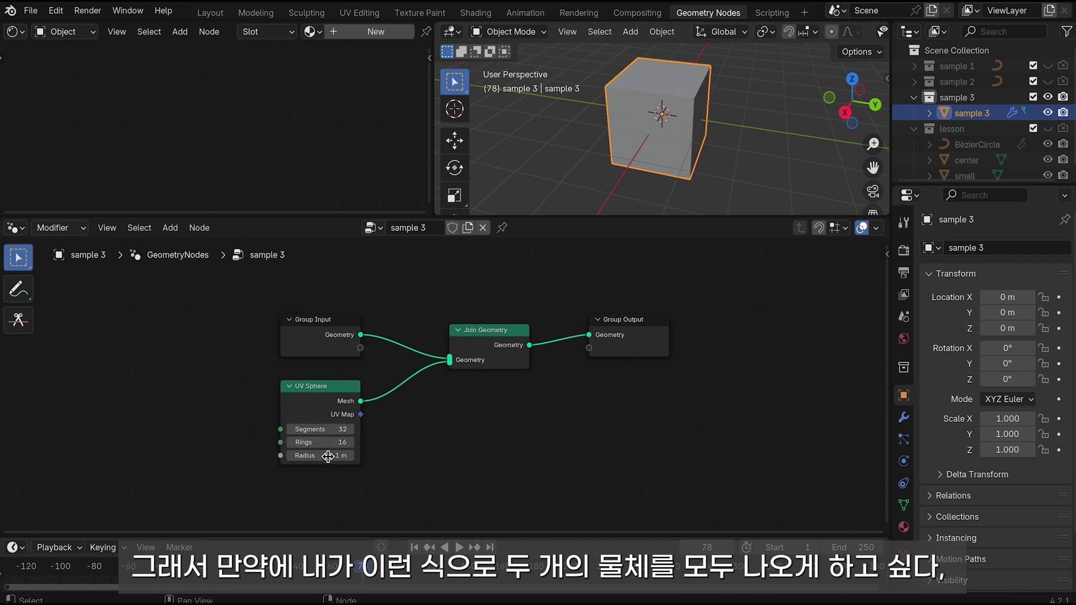
drag(320, 455, 336, 456)
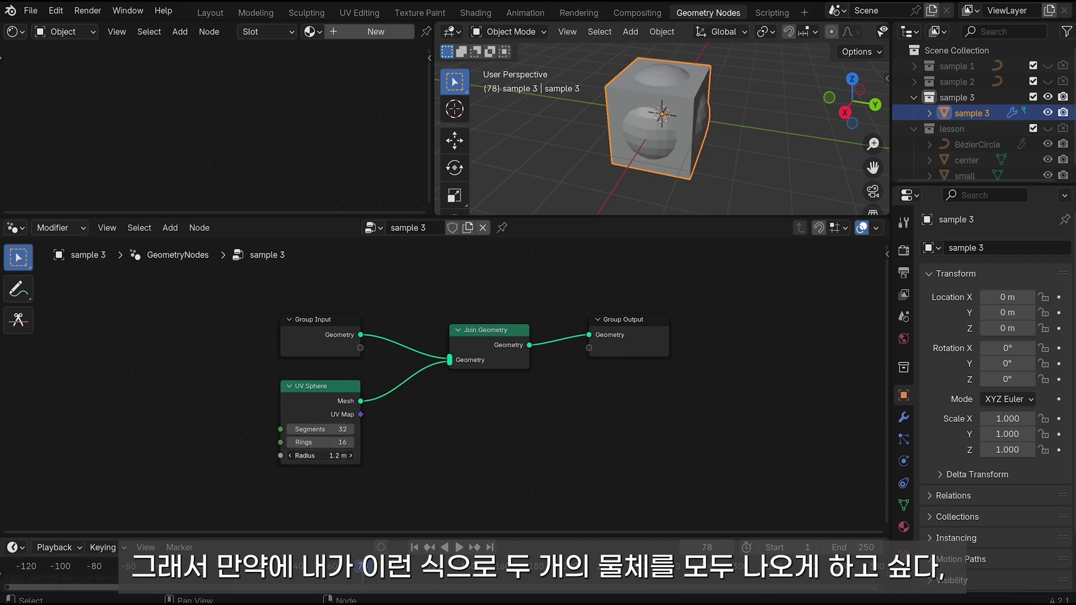
drag(321, 455, 313, 455)
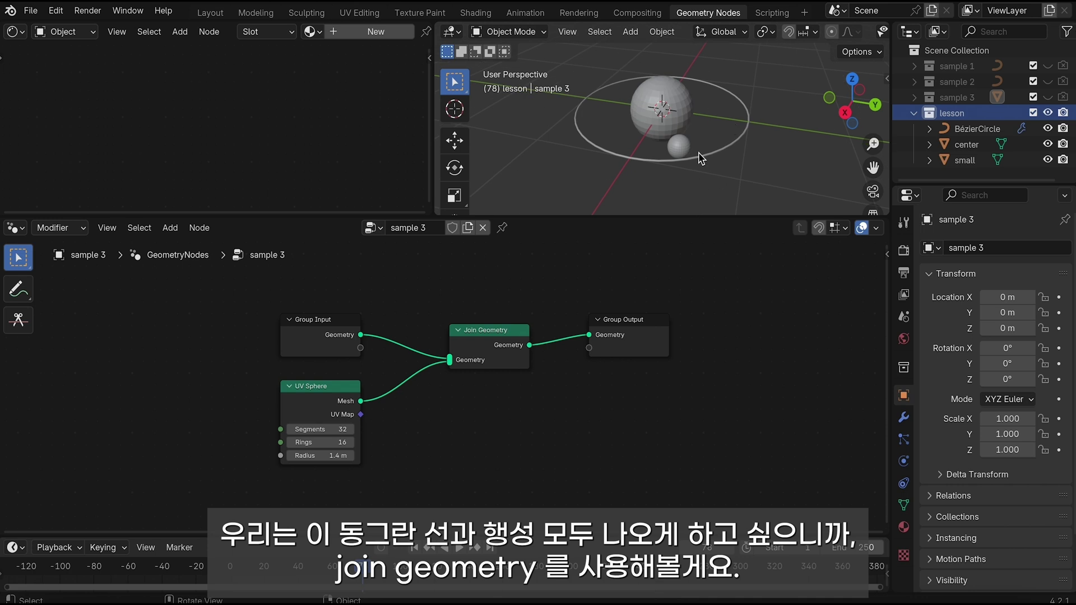
click(719, 154)
key(ctrl+s)
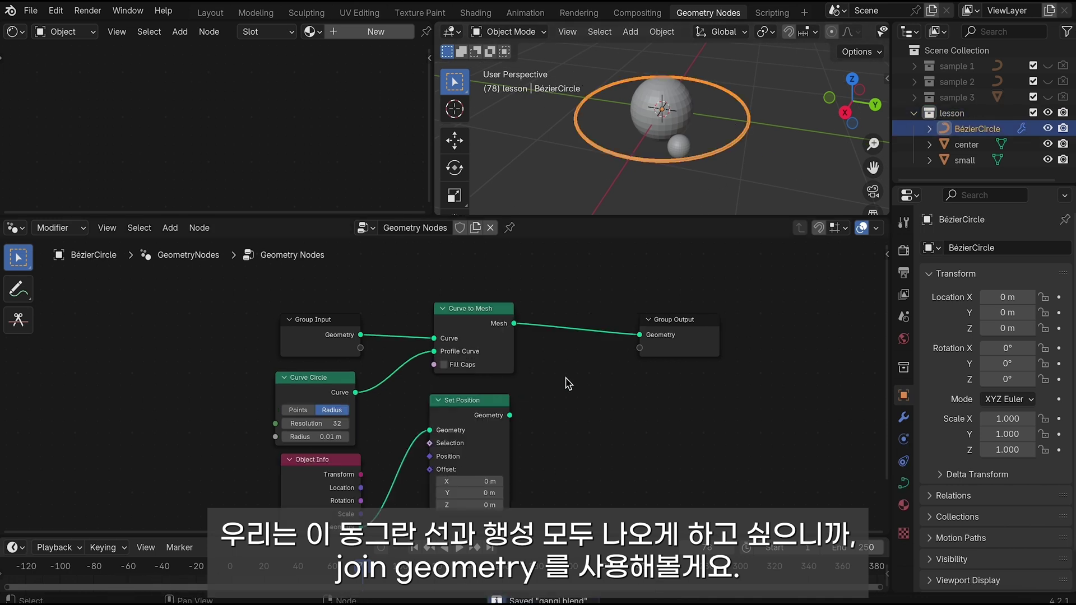
Insert a Join Geometry node on the link leaving Curve to Mesh
middle_drag(628, 390, 489, 371)
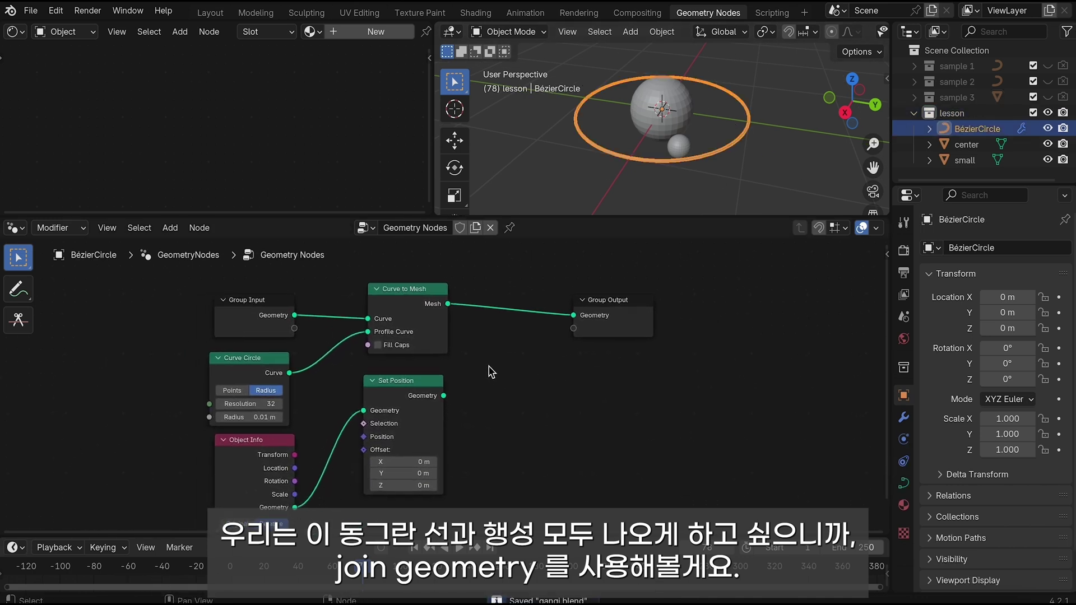
key(shift+a)
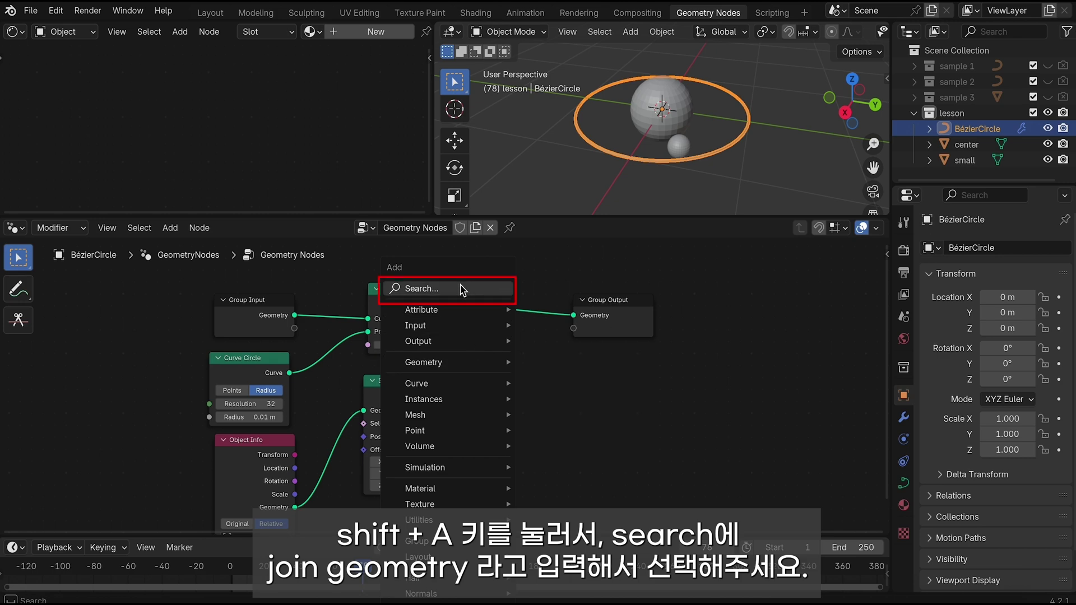
click(461, 290)
text(join)
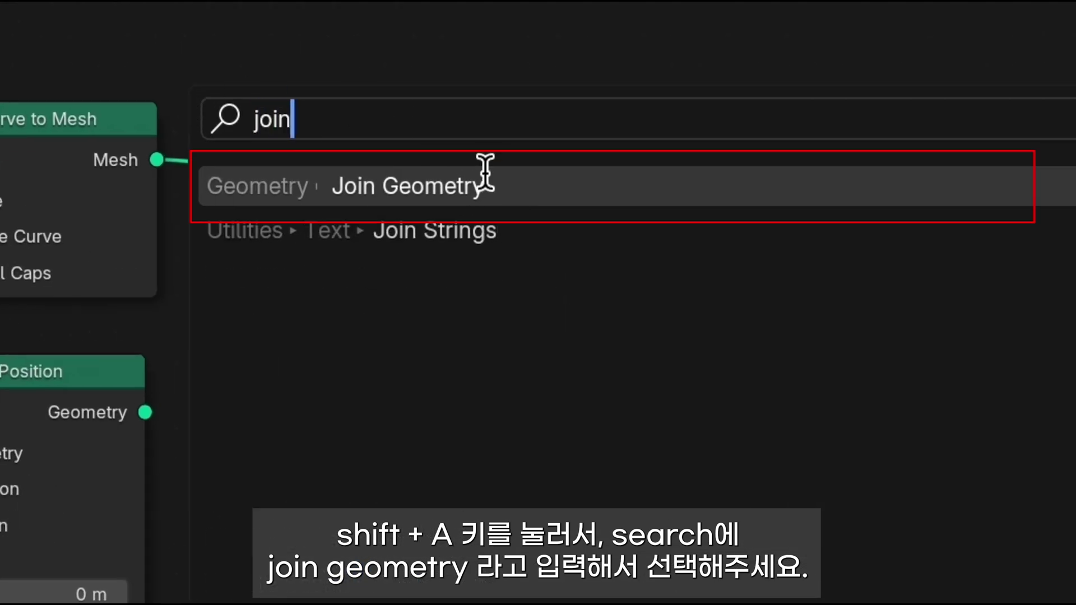
click(485, 173)
click(560, 309)
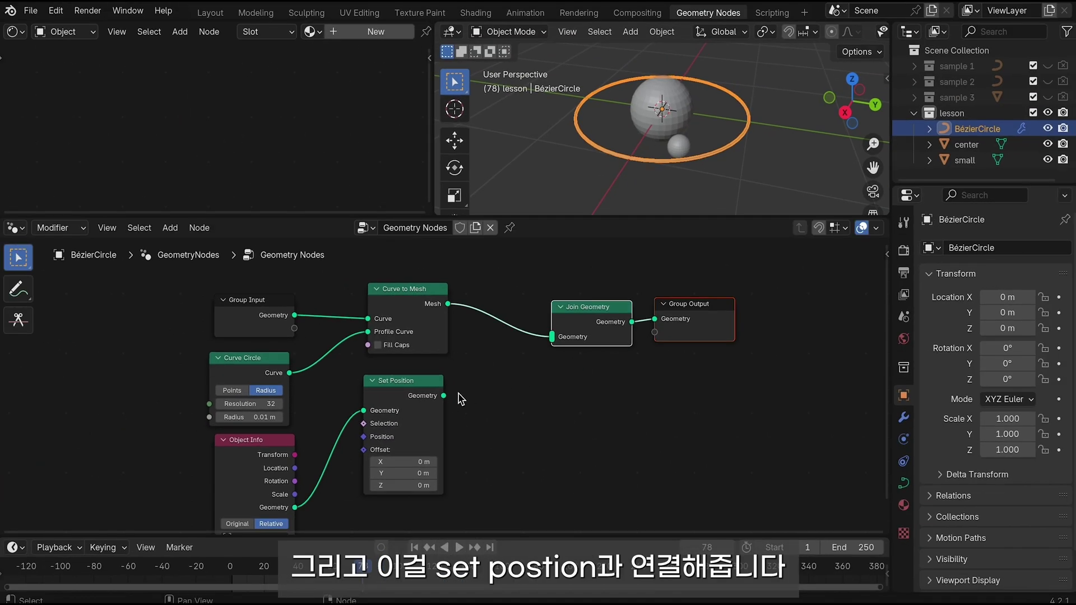
Feed Set Position's Geometry into Join Geometry, testing X/Y offsets and keeping them at zero
drag(443, 395, 552, 336)
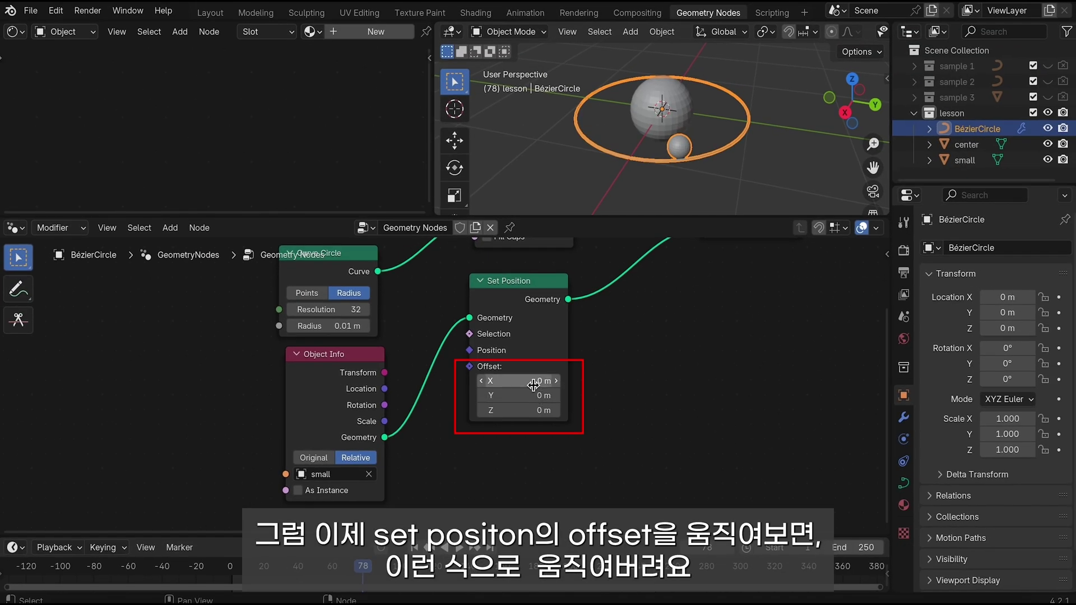
mouse_move(533, 384)
mouse_down()
mouse_move(566, 384)
mouse_move(552, 381)
mouse_up()
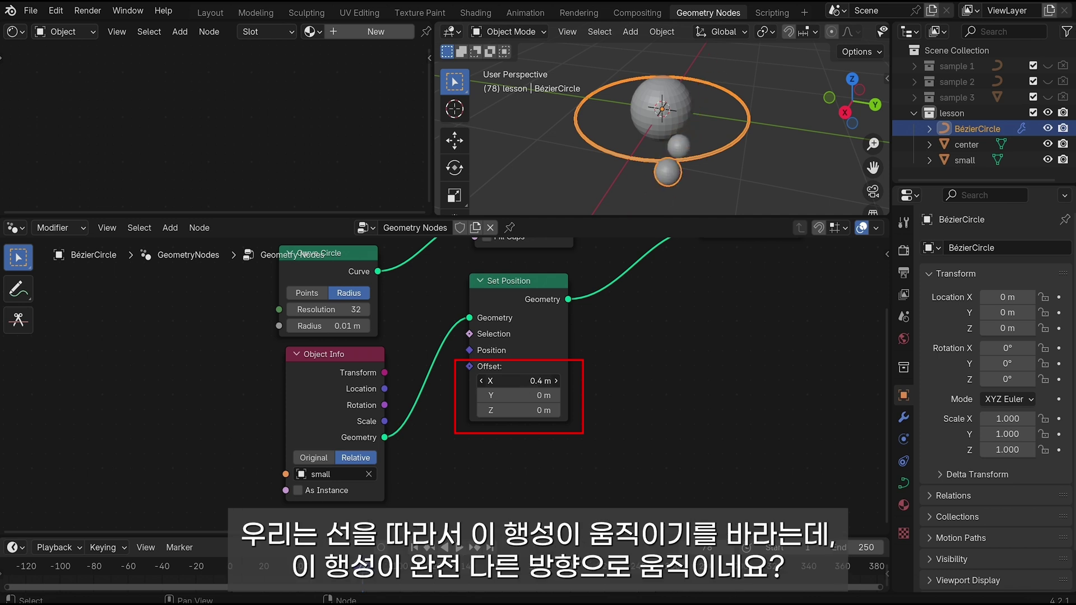
key(ctrl+z)
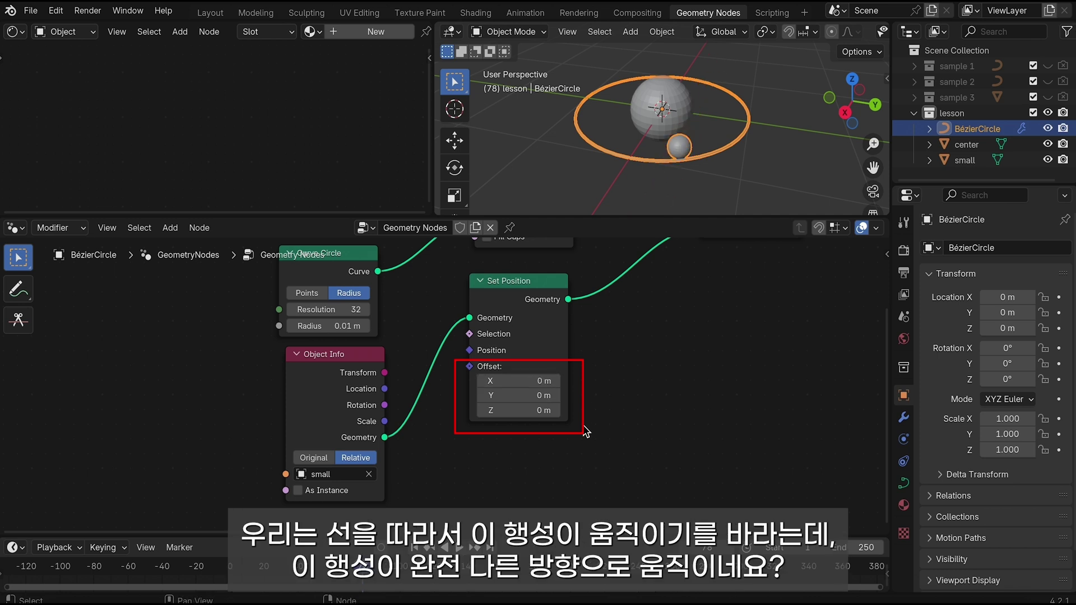
mouse_move(532, 395)
mouse_down()
mouse_move(504, 395)
mouse_move(552, 395)
mouse_move(525, 410)
mouse_up()
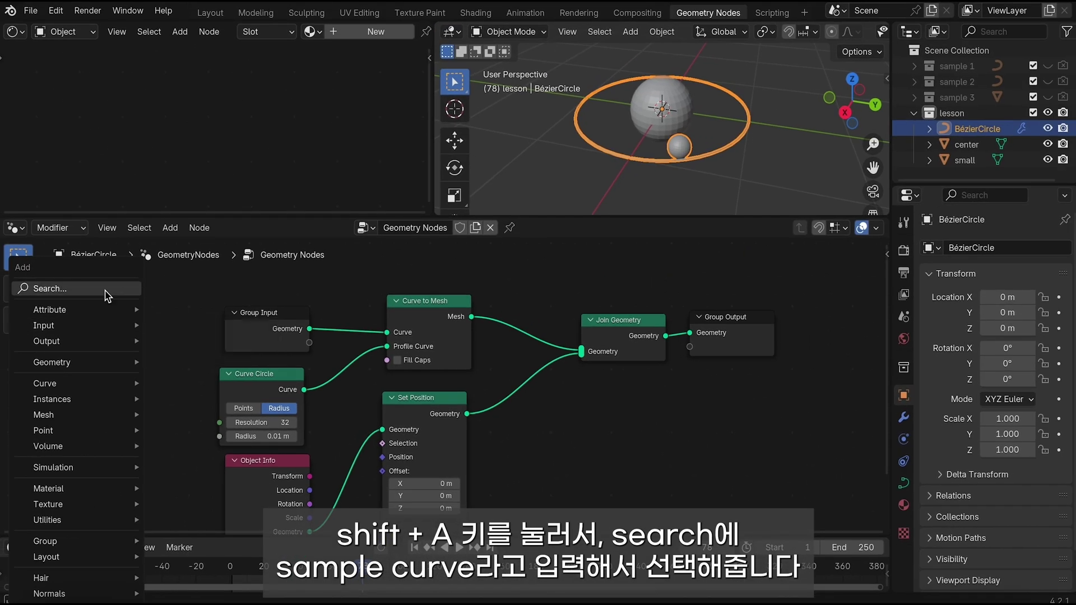
Add a Sample Curve node and place it above Curve to Mesh
click(106, 288)
text(sample cu)
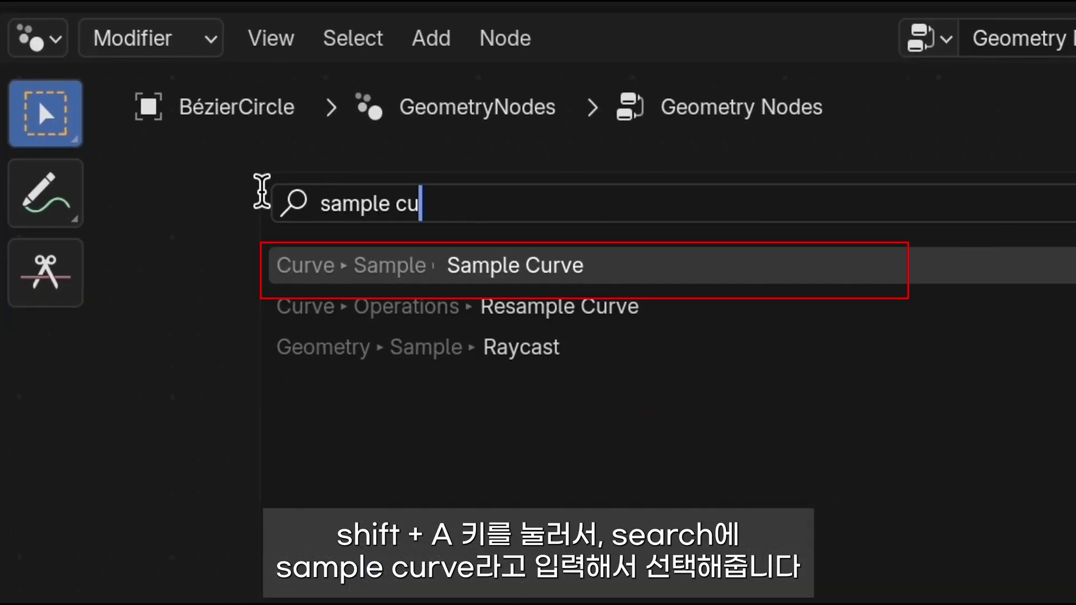
key(Return)
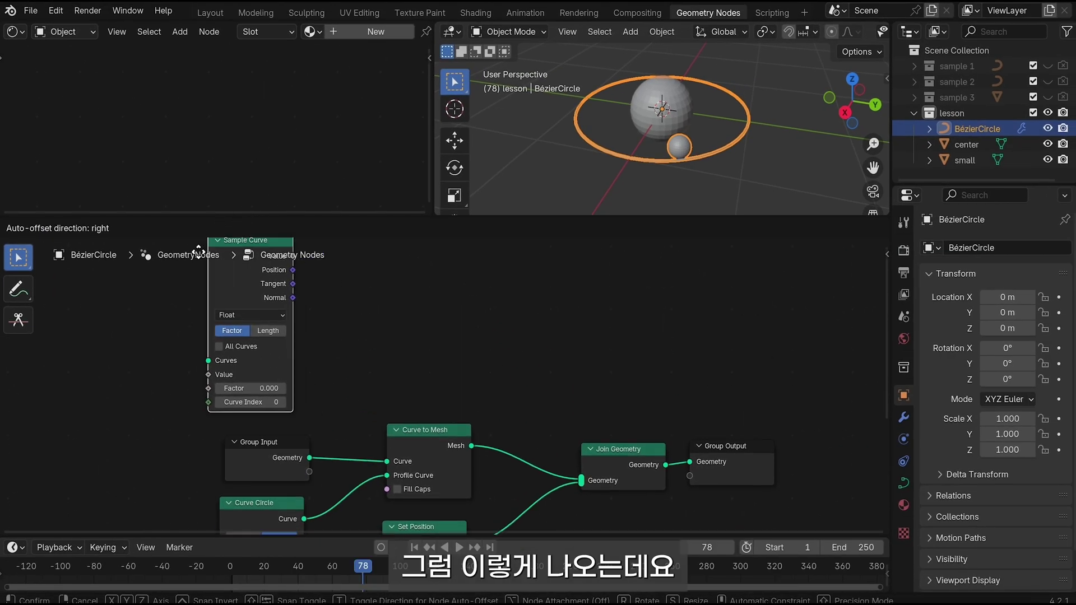
drag(302, 280, 406, 287)
click(406, 287)
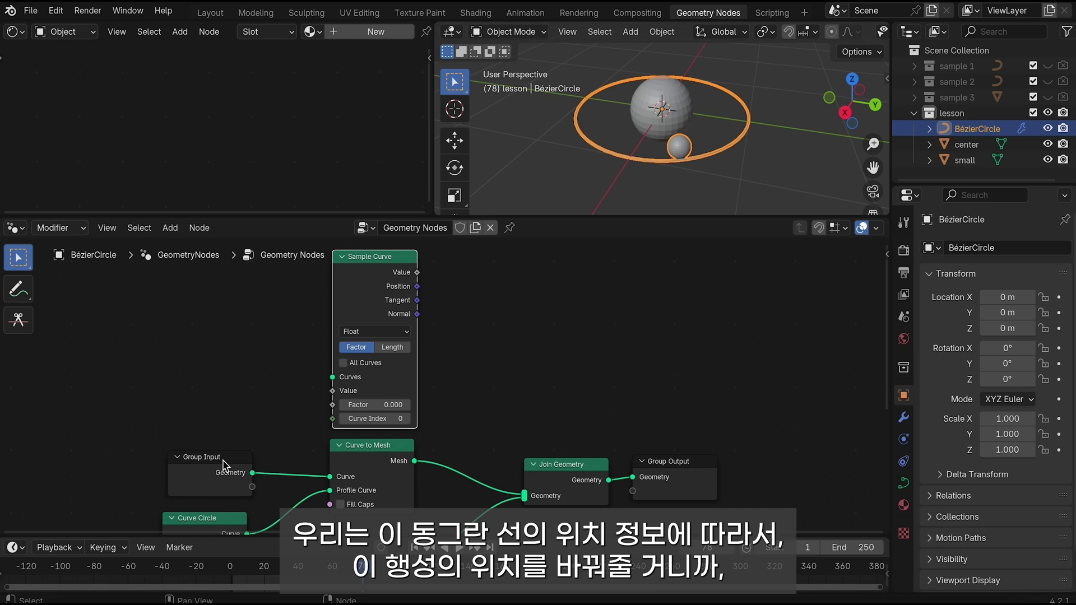
Link Group Input's Geometry socket to Sample Curve's Curves input
click(147, 442)
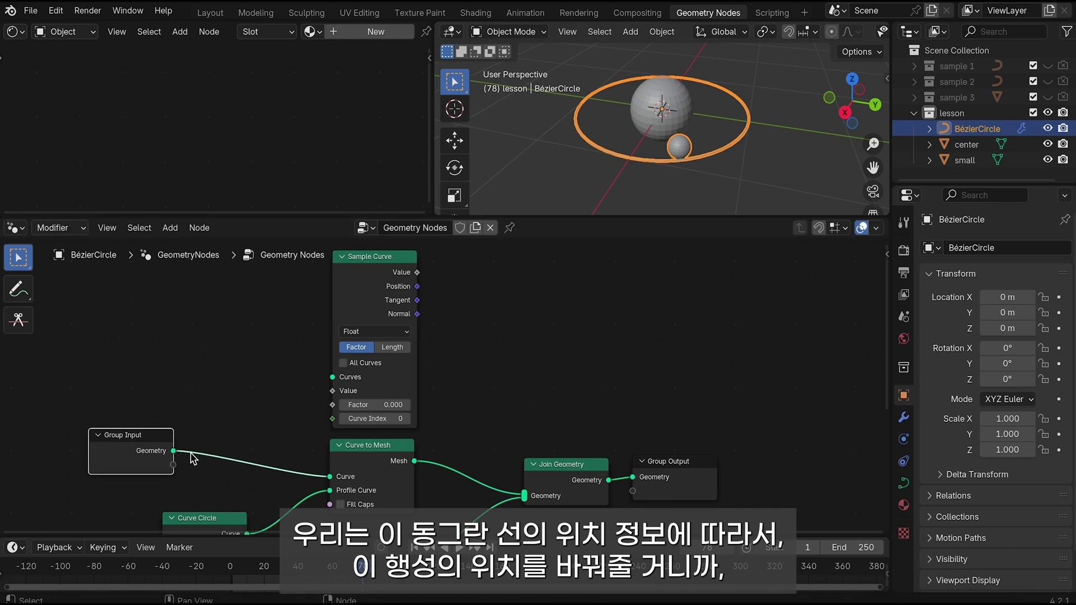
drag(173, 451, 339, 381)
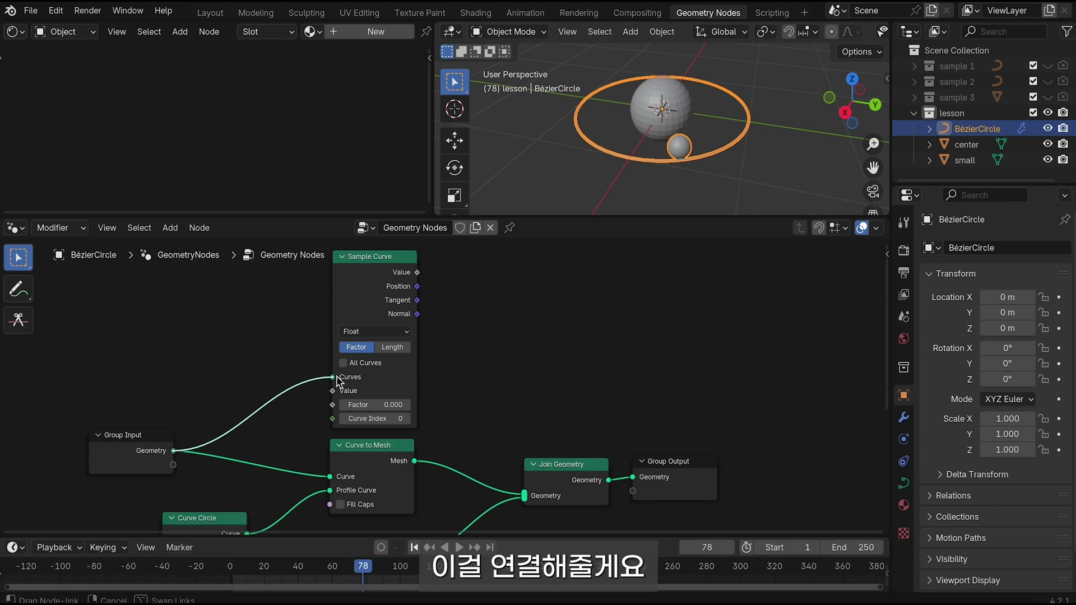
drag(339, 381, 334, 377)
middle_drag(691, 165, 691, 164)
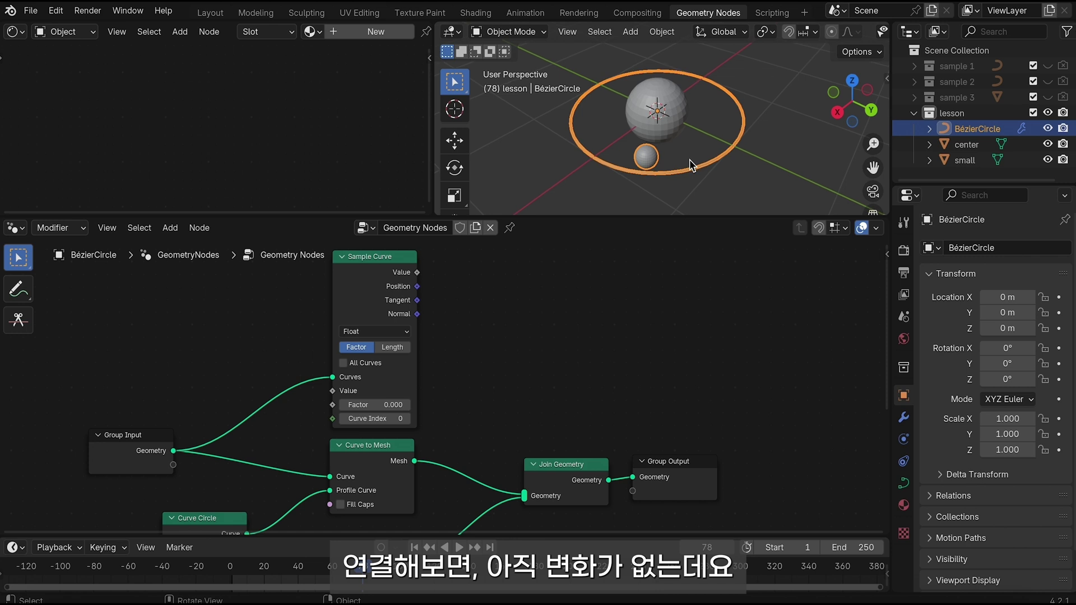
Save the file and begin linking Sample Curve's Position output
key(ctrl+s)
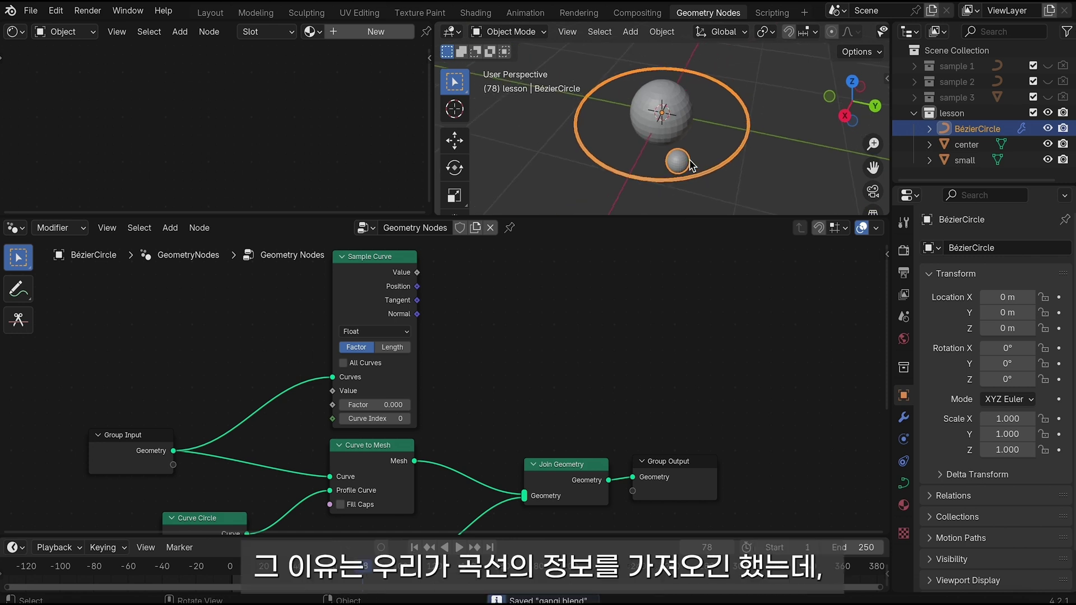
middle_drag(691, 164, 692, 167)
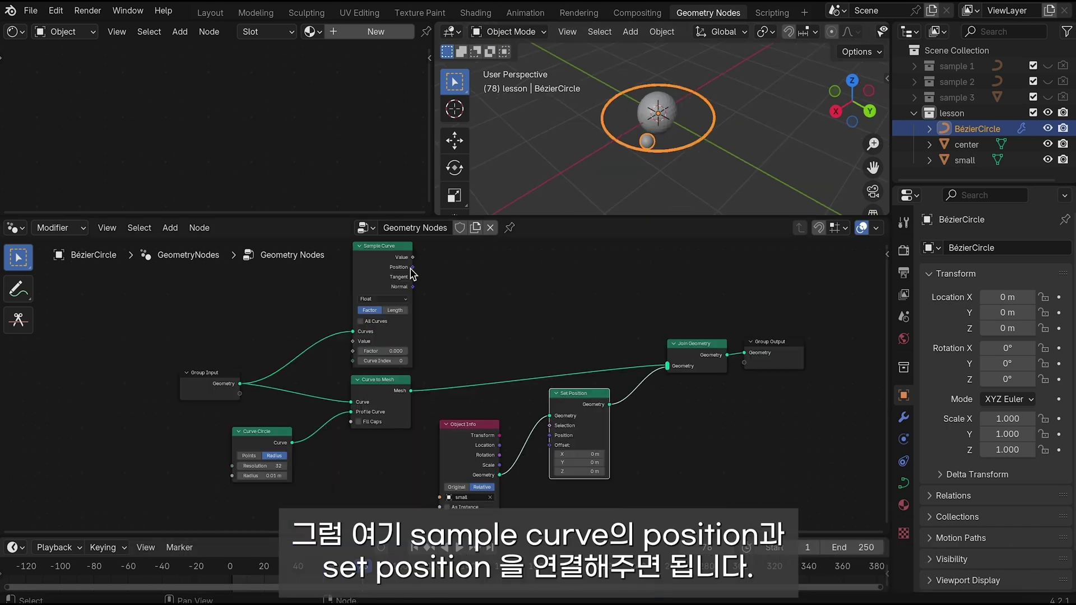
drag(410, 268, 450, 283)
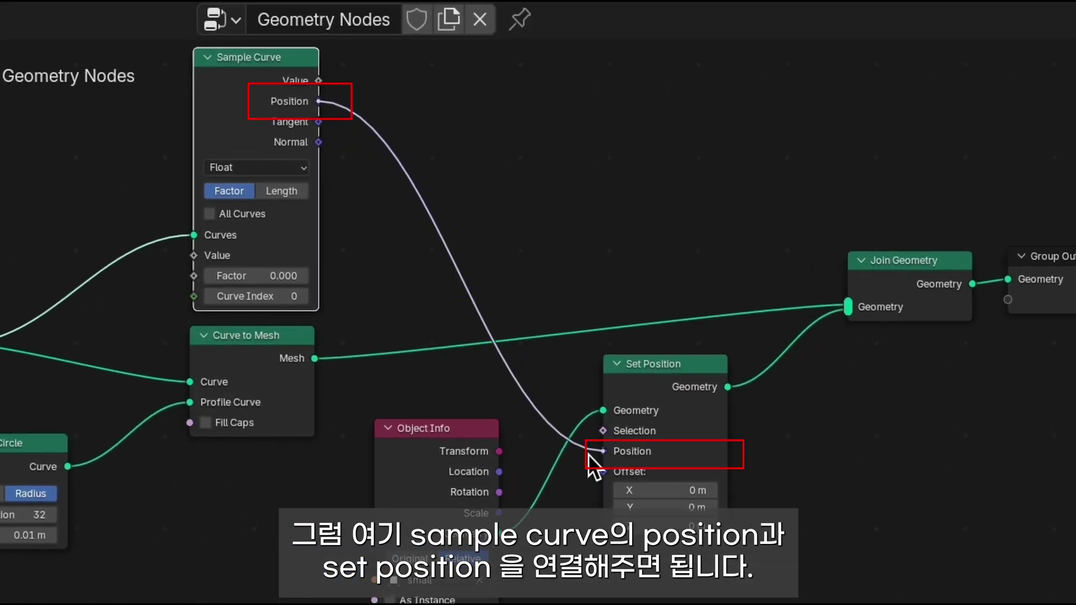
Plug Sample Curve's Position output into Set Position's Position input, then test the Factor
drag(398, 136, 595, 455)
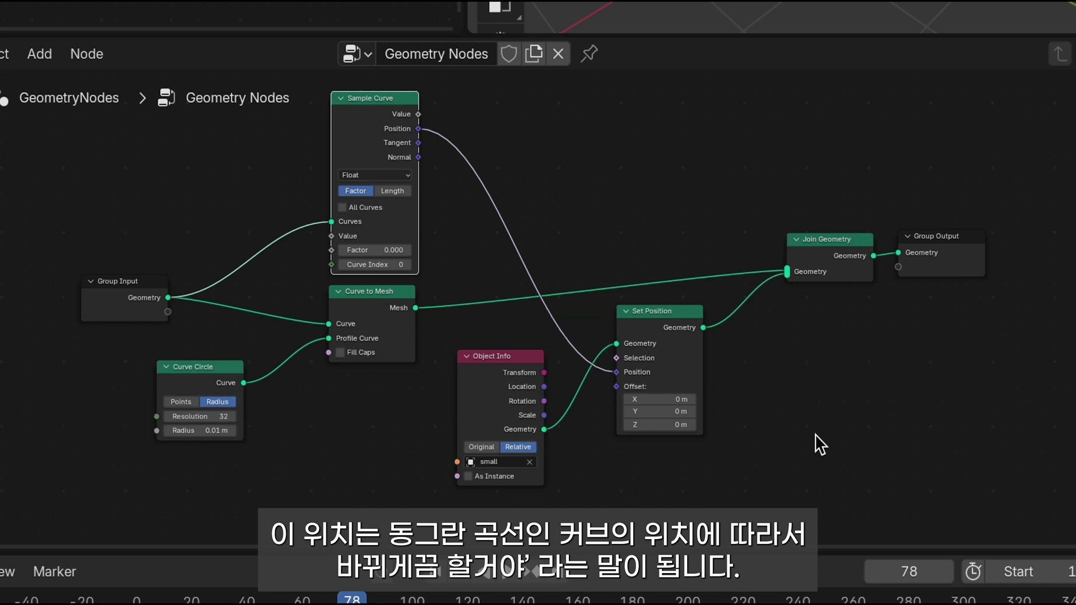
drag(360, 249, 415, 250)
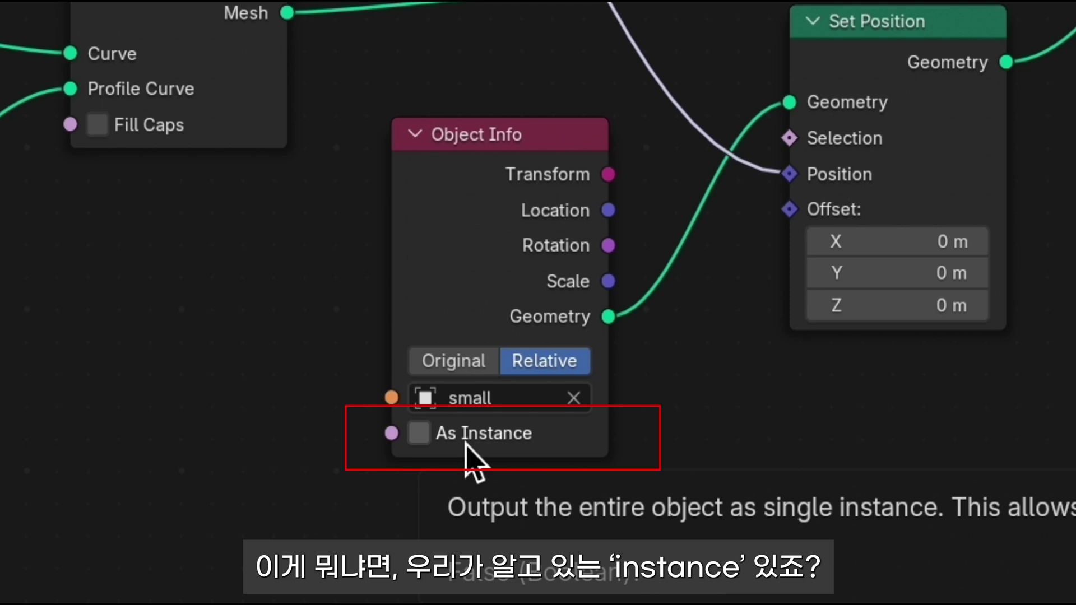
Enable As Instance on Object Info and sweep the Sample Curve Factor around the orbit
click(428, 436)
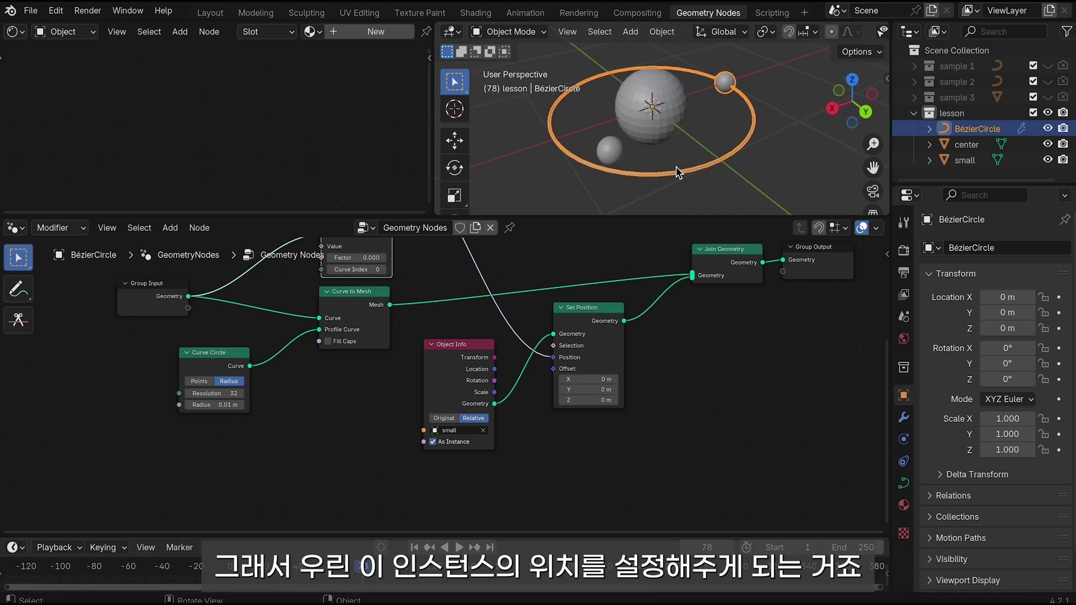
shift+scroll(432, 311, up, 4)
shift+scroll(369, 348, up, 2)
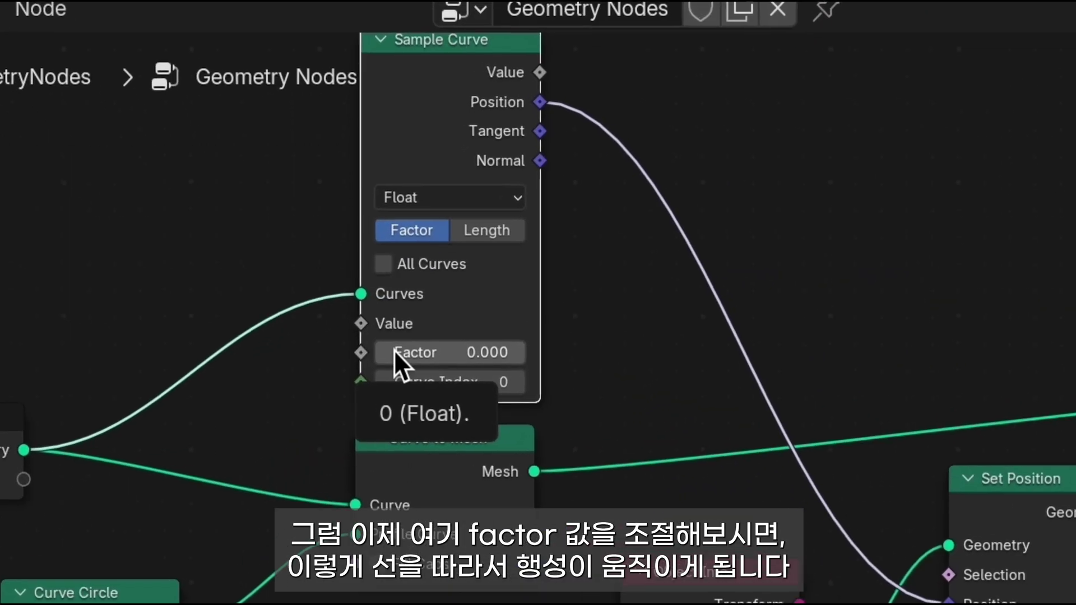
mouse_move(341, 364)
mouse_down()
mouse_move(377, 352)
mouse_move(526, 352)
mouse_up()
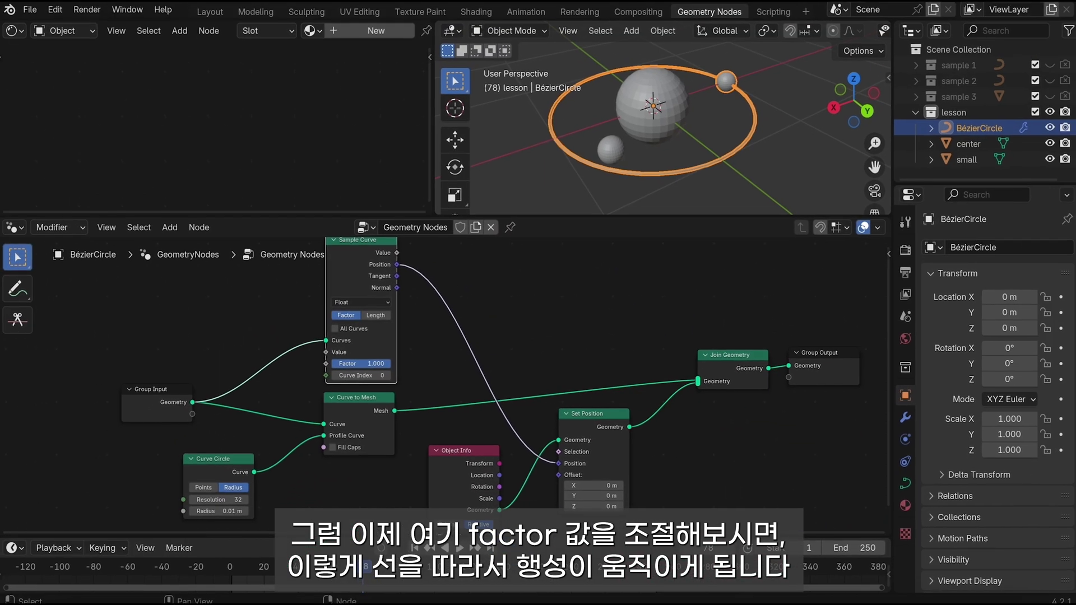
drag(361, 364, 393, 363)
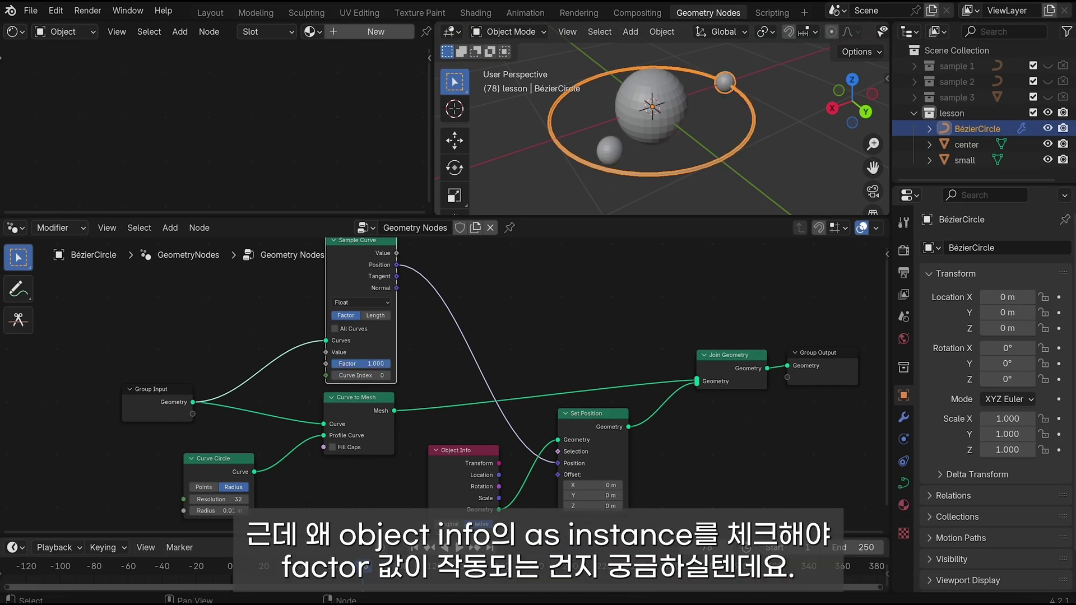
drag(361, 363, 392, 364)
mouse_move(361, 364)
mouse_down()
mouse_move(336, 364)
mouse_move(571, 392)
mouse_up()
Reset the Factor to 0, then move the planet partway, leaving Factor at 0.642
scroll(572, 393, down, 3)
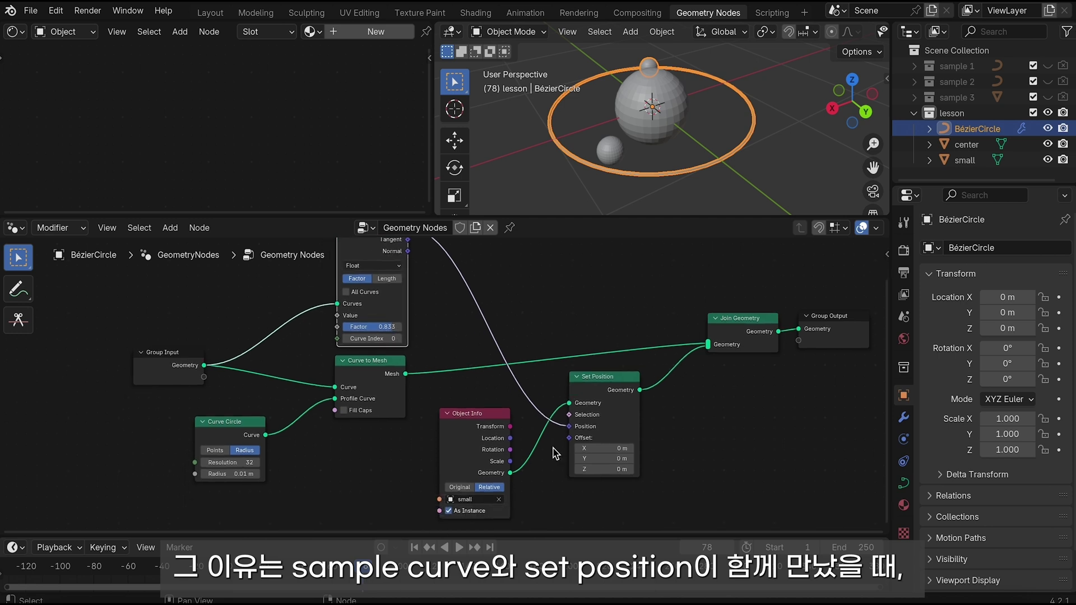
scroll(504, 480, down, 3)
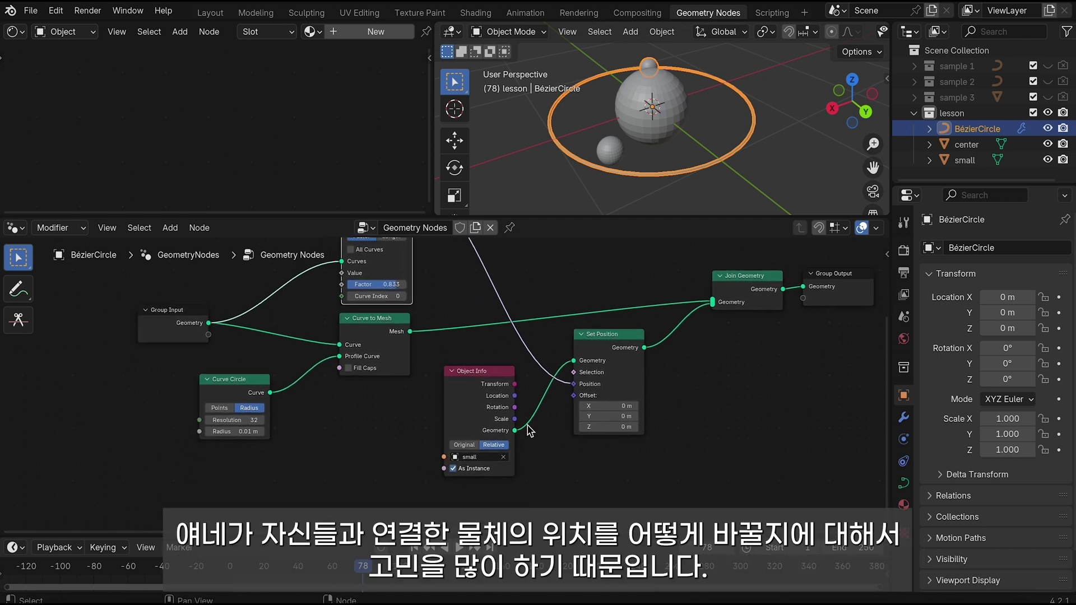
drag(364, 285, 337, 285)
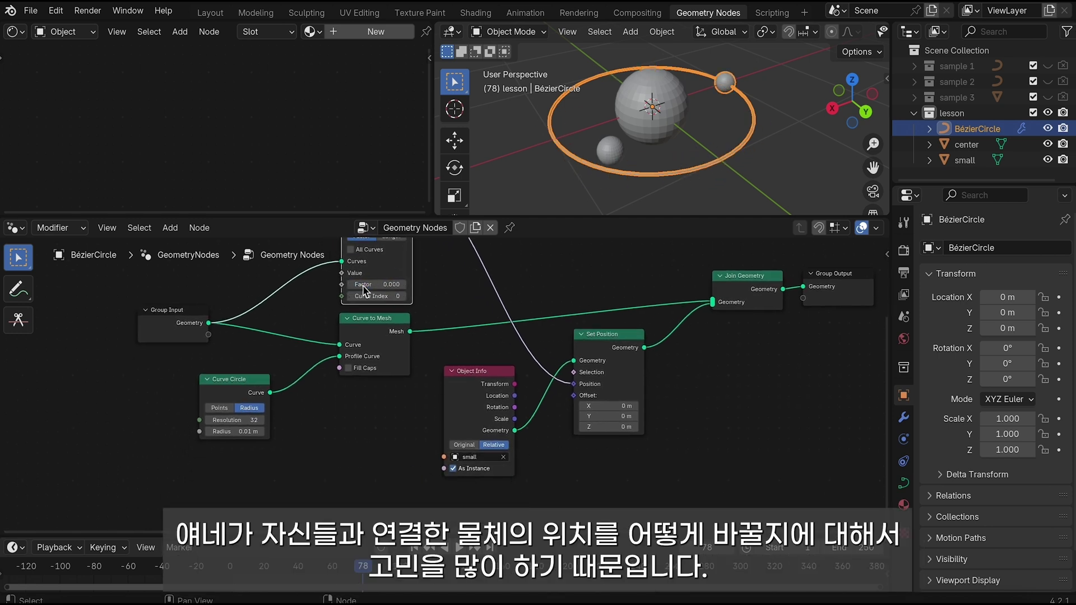
scroll(494, 339, down, 2)
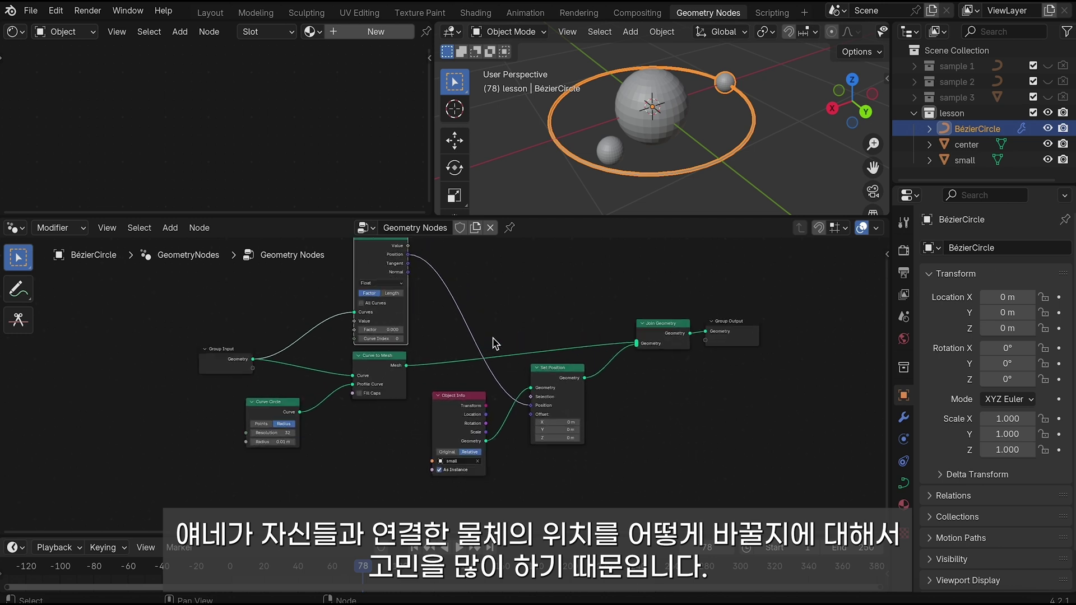
scroll(494, 343, up, 2)
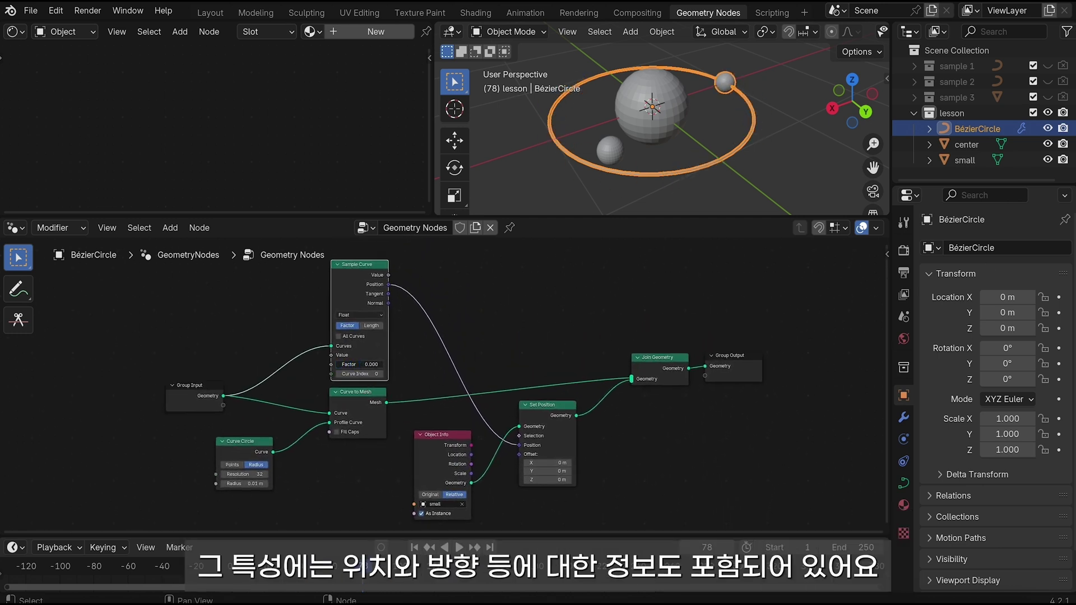
drag(362, 365, 665, 172)
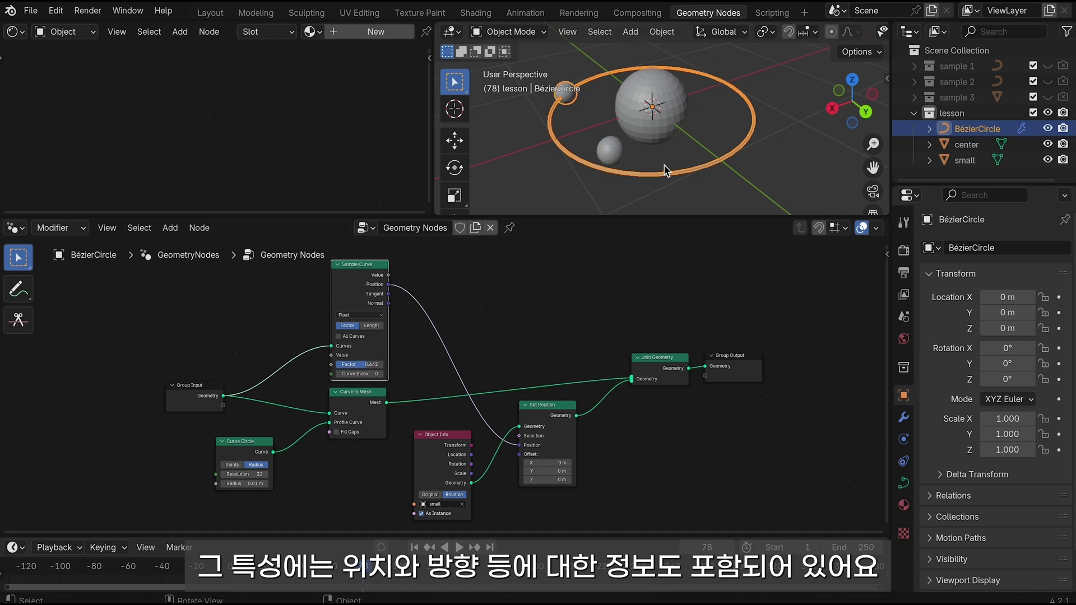
middle_drag(665, 171, 665, 193)
drag(362, 364, 375, 364)
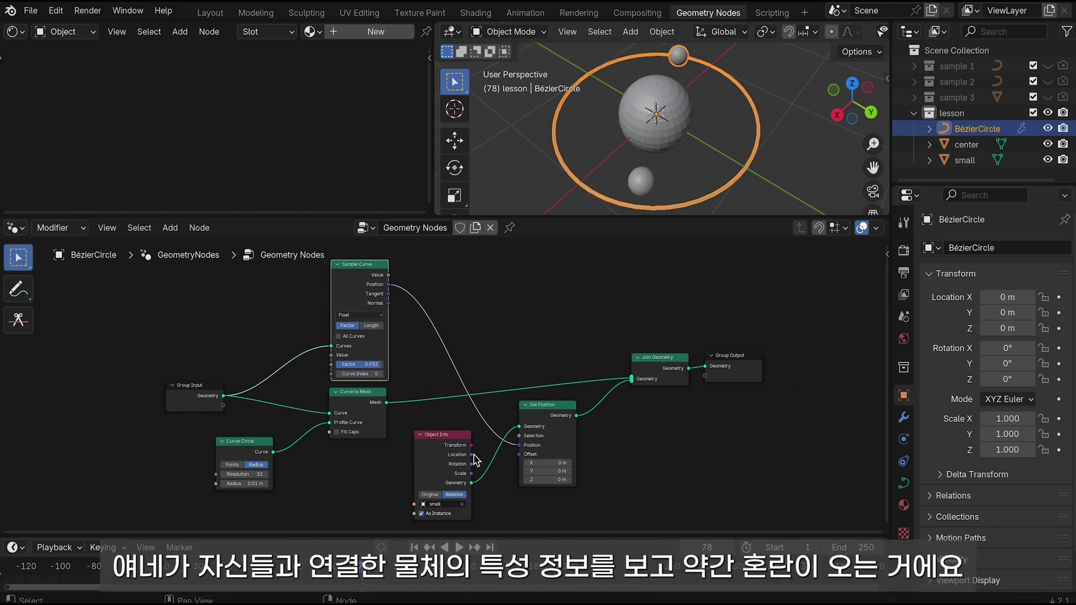
key(ctrl+z)
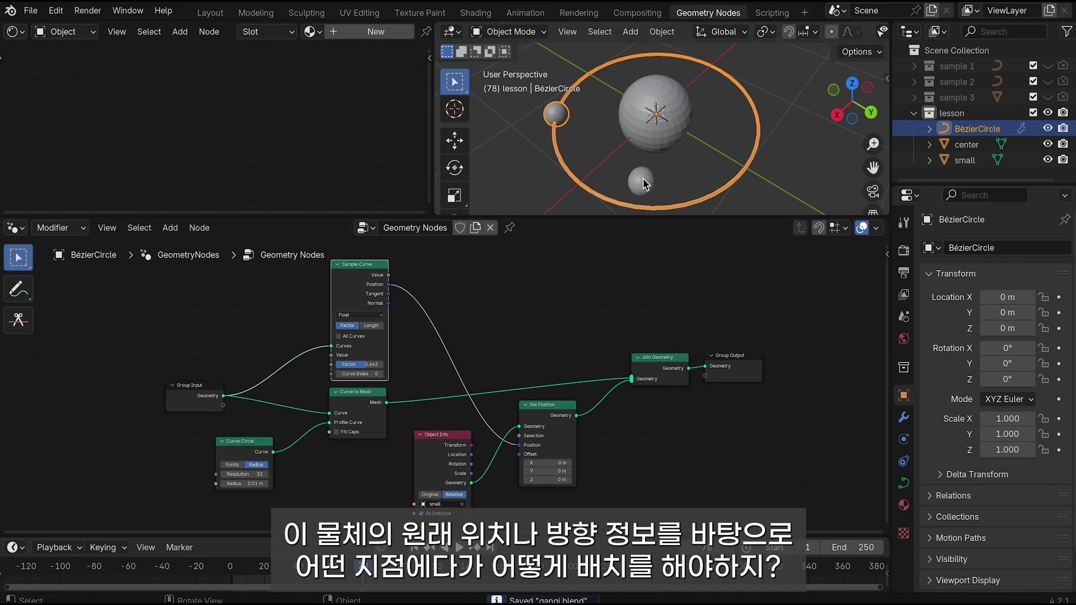
click(643, 181)
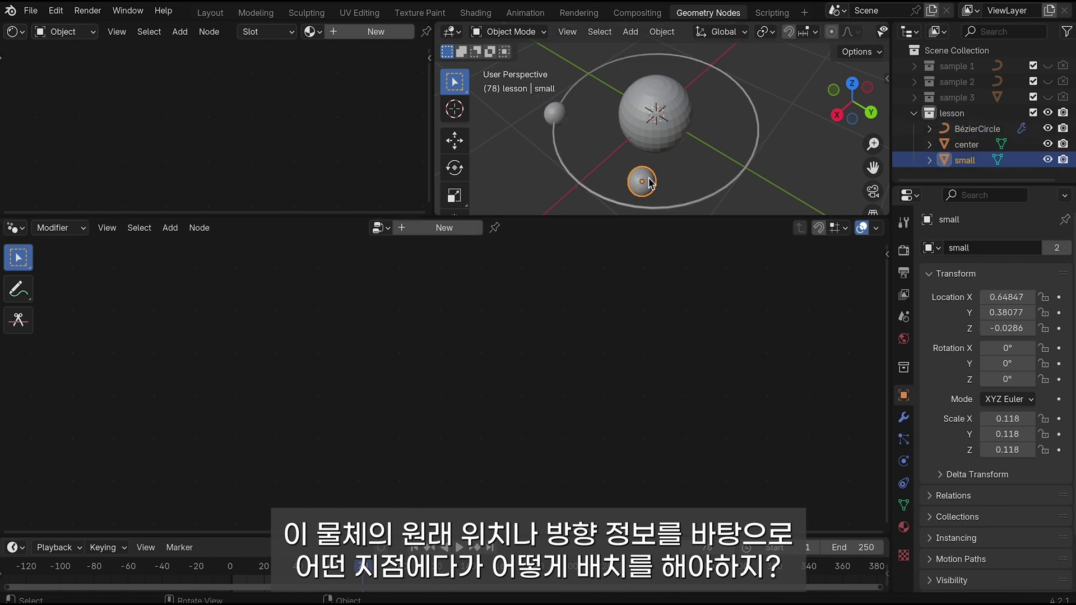
Hide the small sphere and slide the planet along the ring with the Sample Curve Factor
key(h)
click(566, 167)
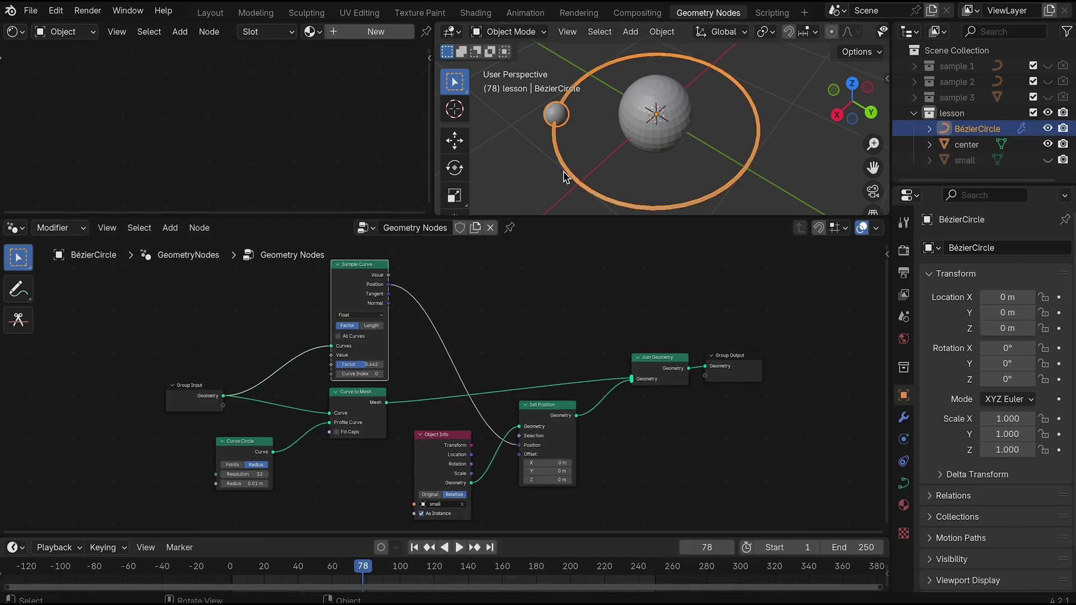
drag(359, 364, 619, 404)
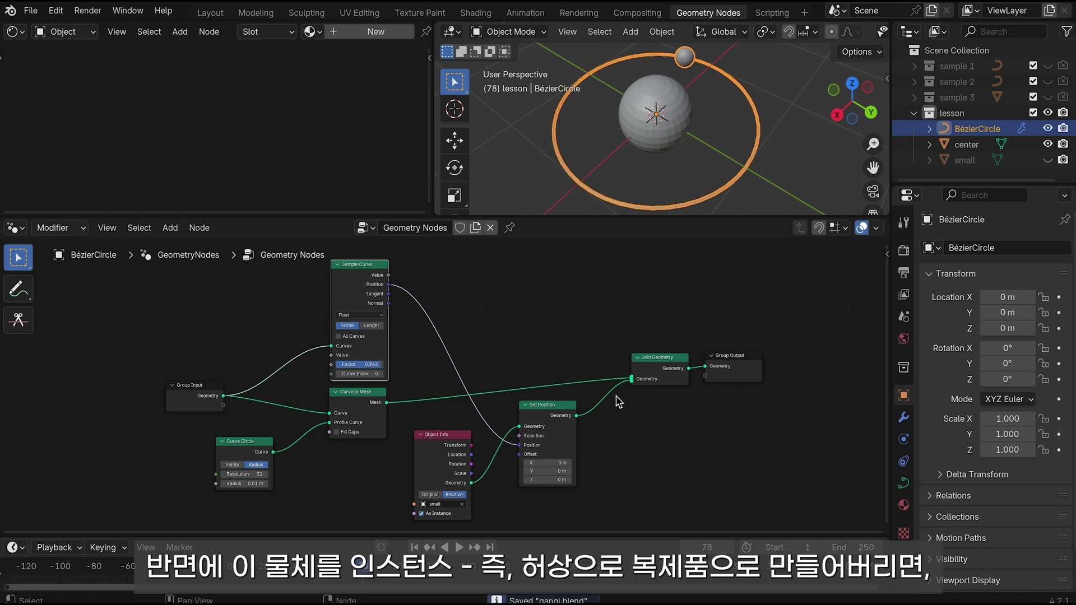
mouse_move(362, 364)
mouse_down()
mouse_move(336, 365)
mouse_move(369, 364)
mouse_up()
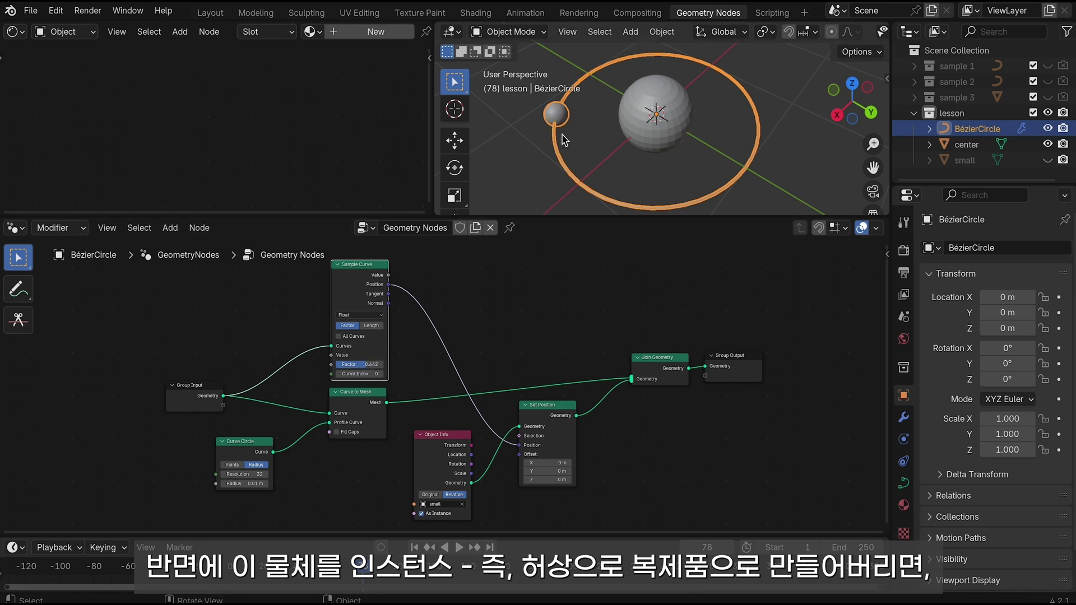
Unhide the small sphere, save the file, and reselect the BézierCircle ring
click(561, 111)
key(alt+h)
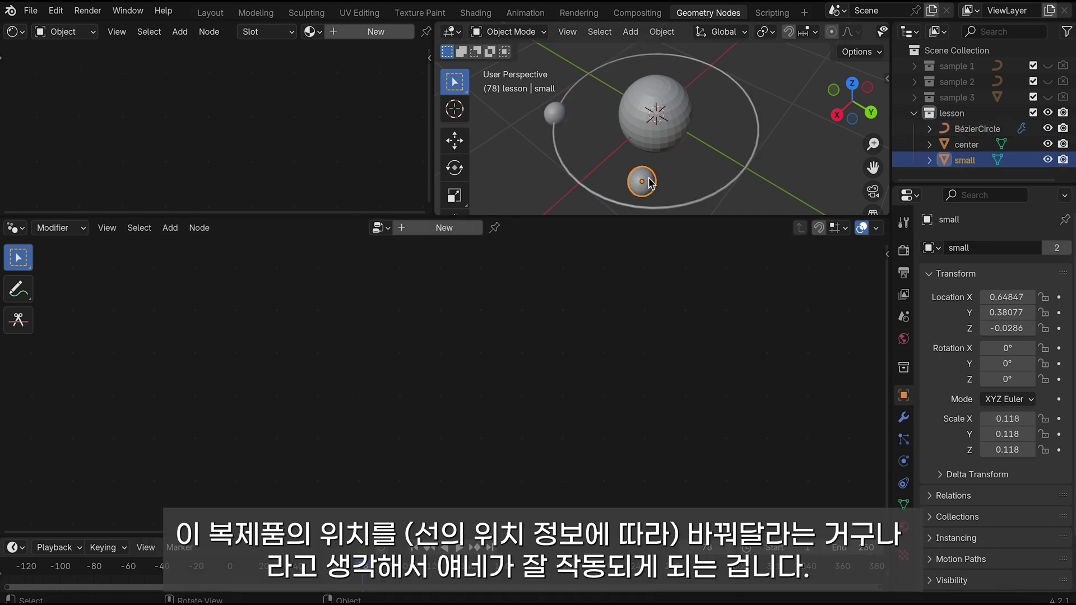
key(ctrl+s)
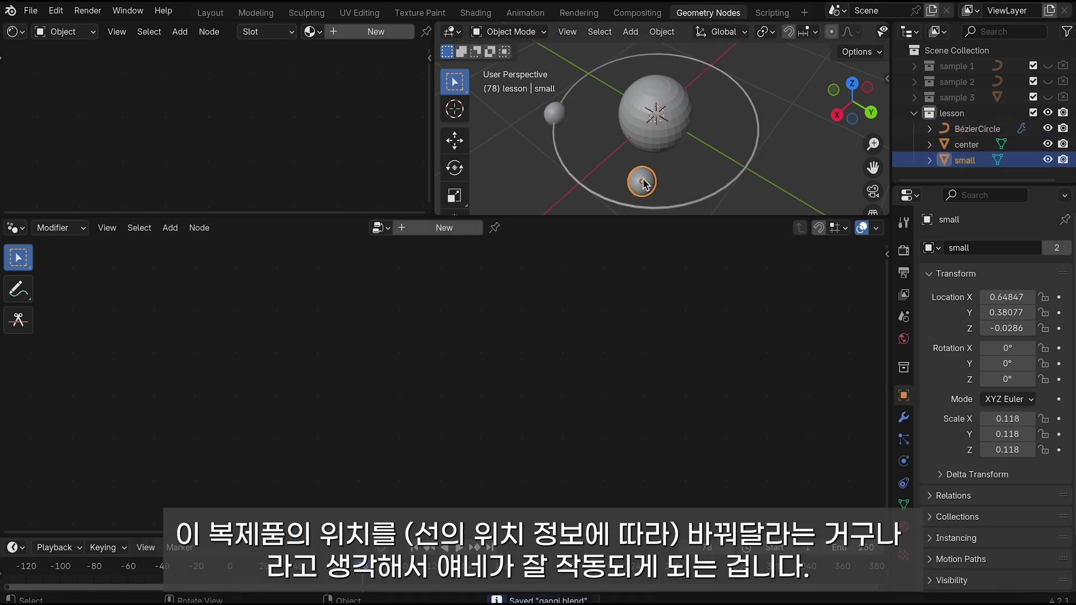
click(645, 184)
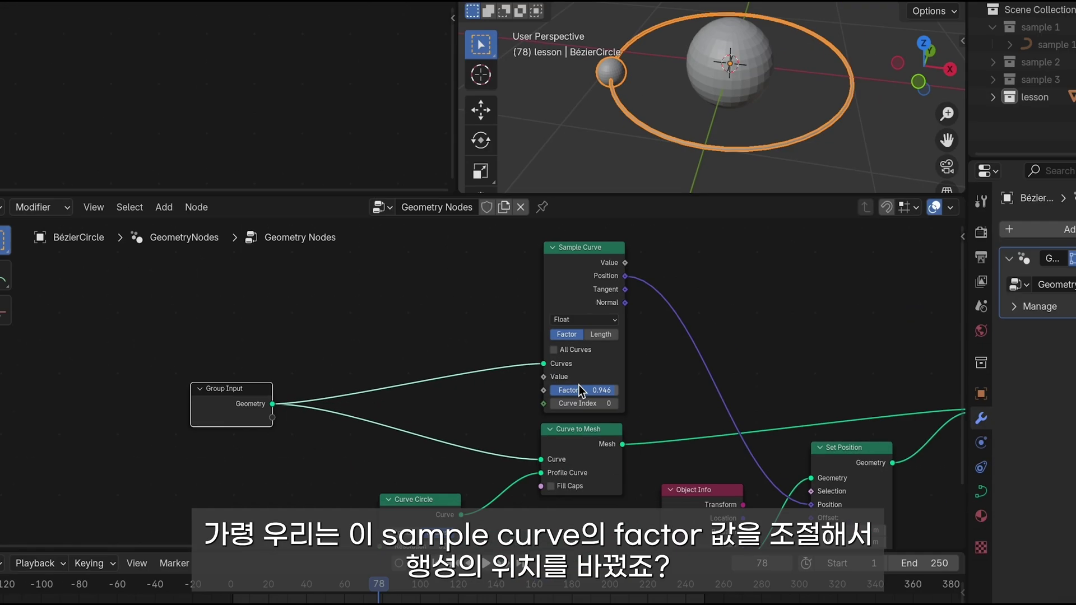
Link Sample Curve's Factor to a new Group Input socket and test it in the modifier (0.345)
drag(605, 388, 555, 392)
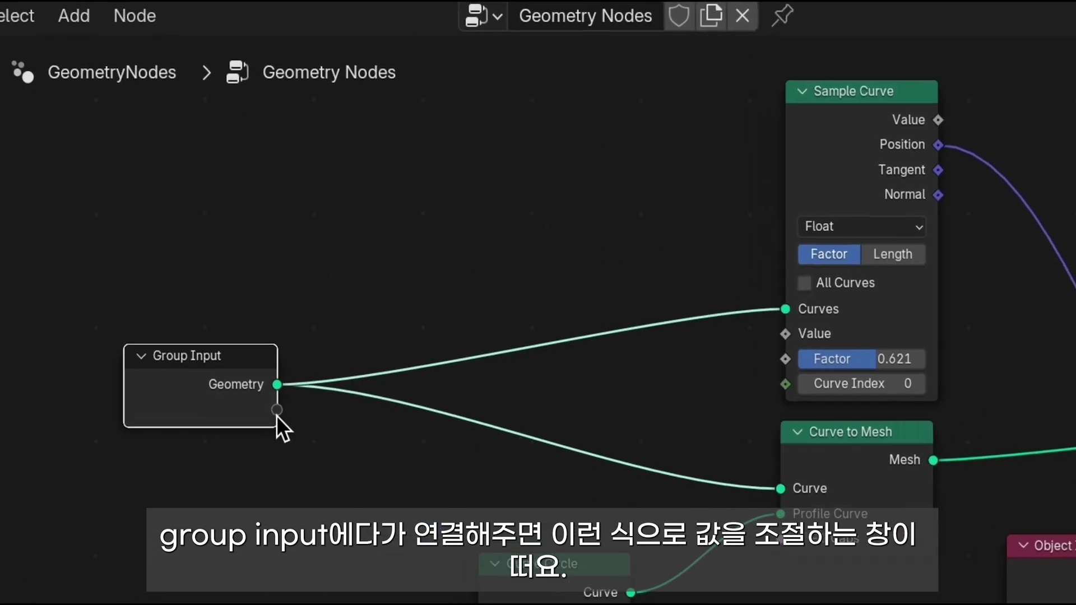
drag(267, 417, 497, 401)
drag(760, 375, 791, 358)
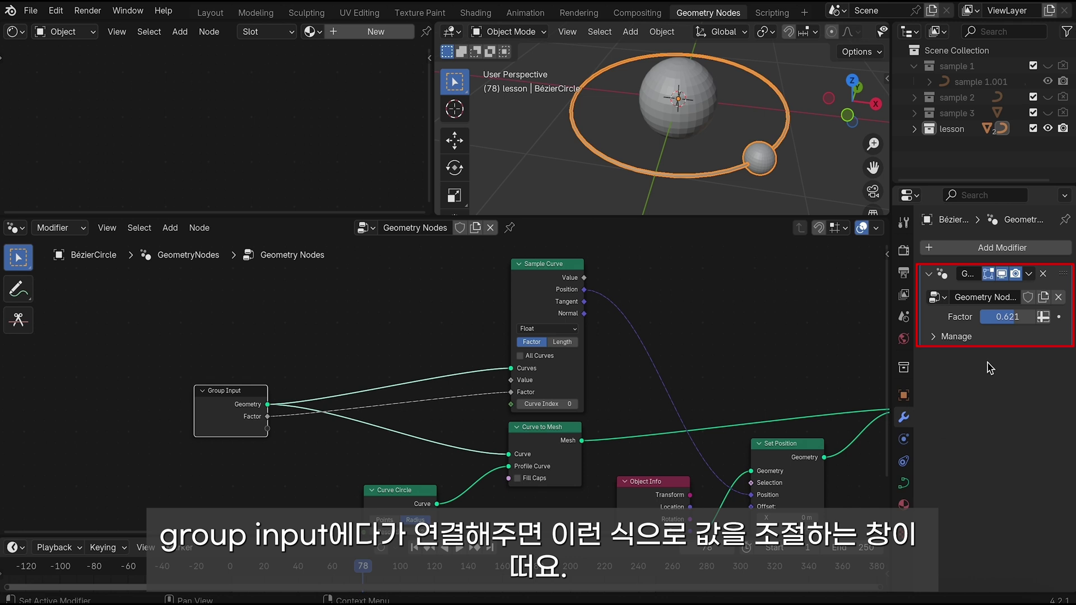
mouse_move(1008, 316)
mouse_down()
mouse_move(953, 317)
mouse_move(1033, 316)
mouse_move(983, 316)
mouse_move(1020, 316)
mouse_move(1000, 317)
mouse_up()
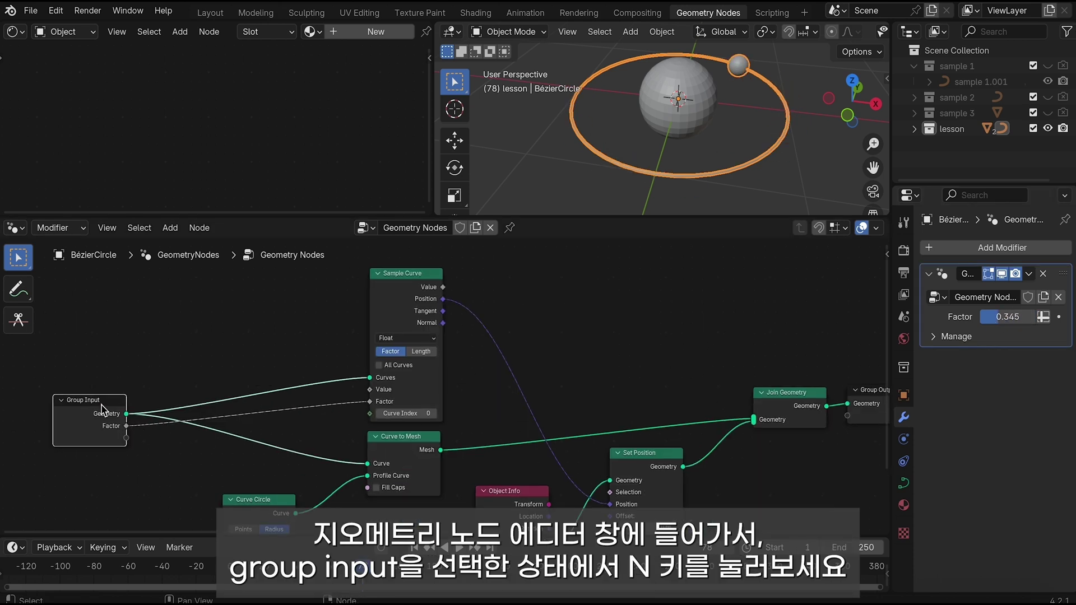
Rename the group's Factor input to '행성 회전 조절' in the sidebar's Group sockets list
key(n)
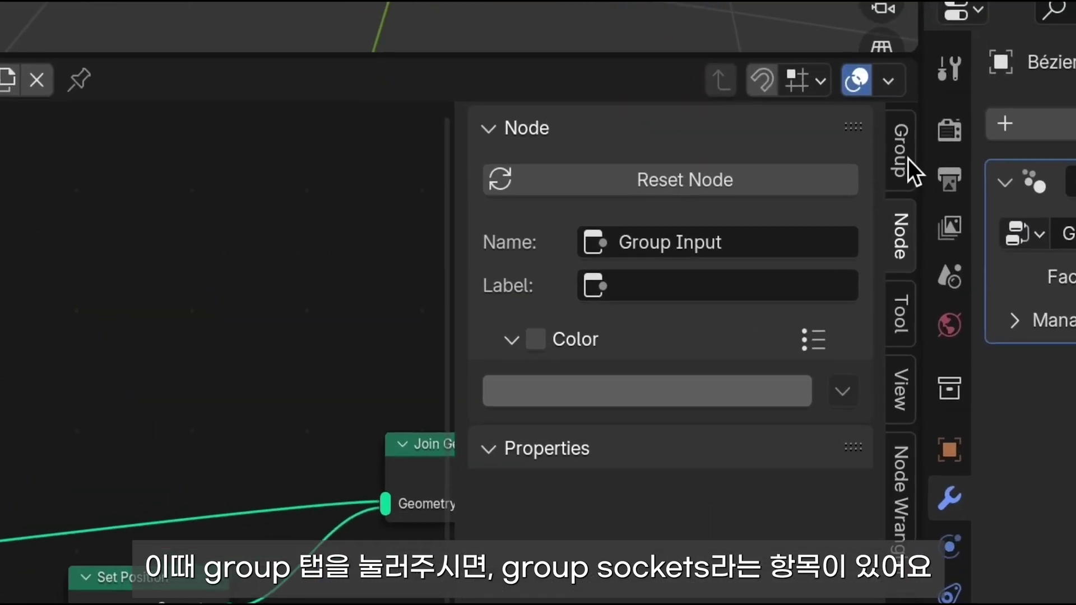
click(905, 168)
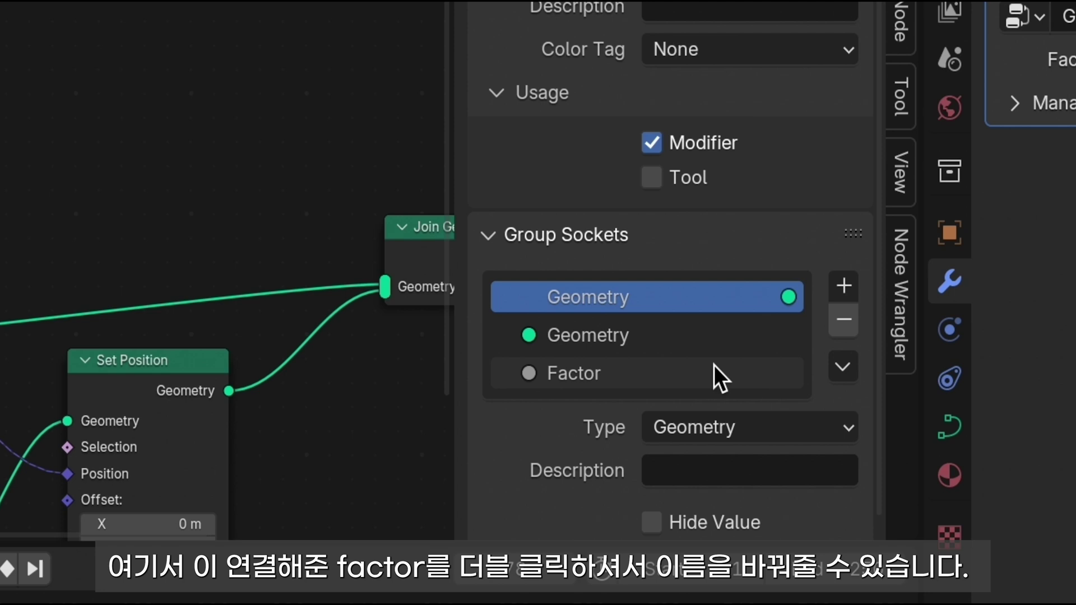
scroll(714, 365, down, 1)
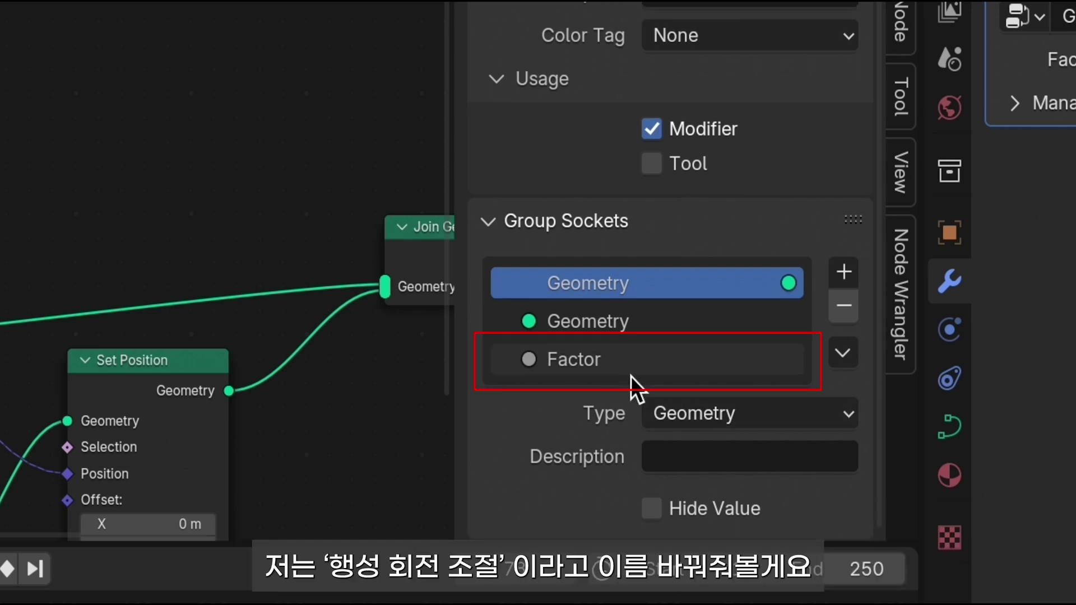
double_click(595, 365)
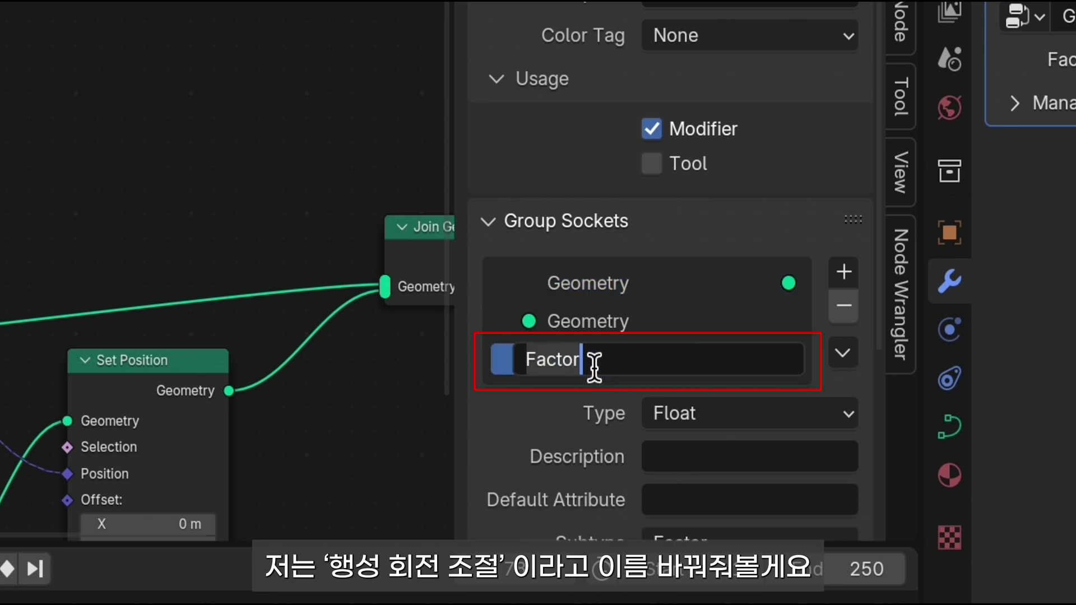
text(행성 회전 조절)
key(Return)
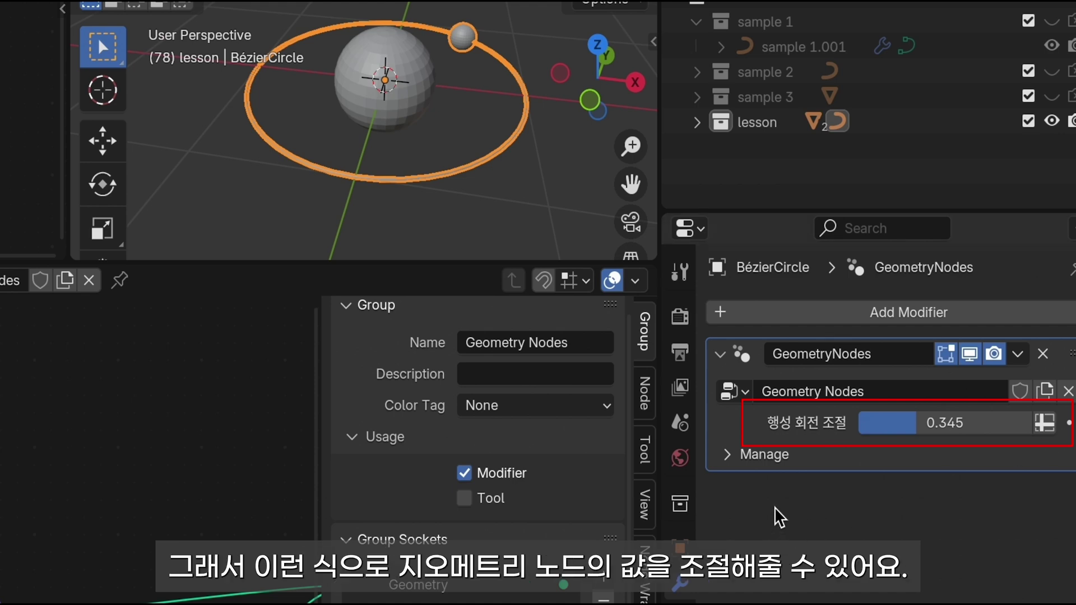
drag(917, 423, 919, 423)
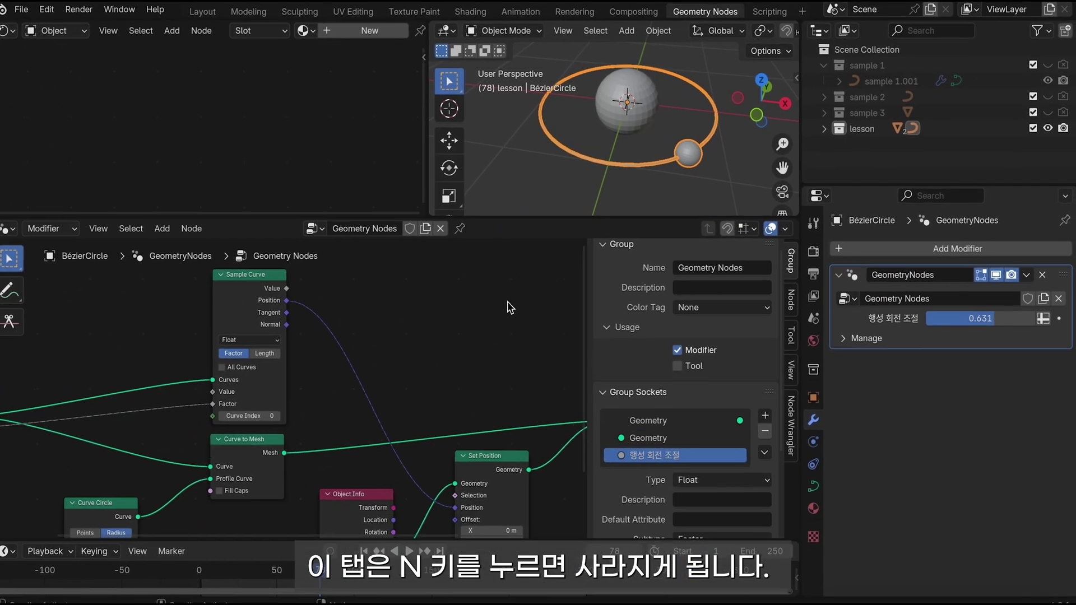
Hide the node editor sidebar, save the file, and pan the node view
key(n)
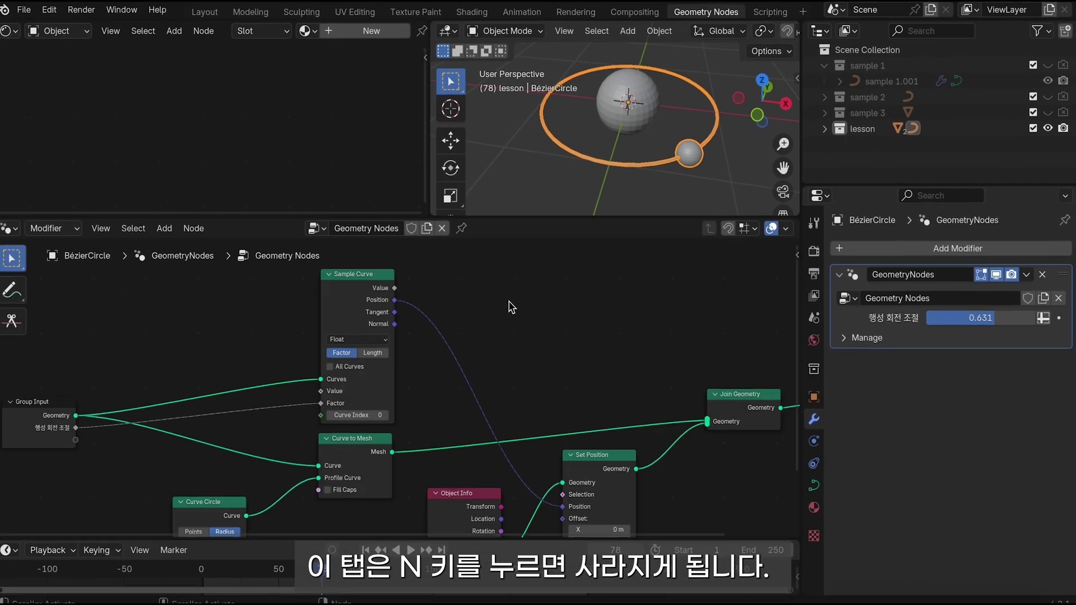
scroll(600, 344, right, 5)
scroll(600, 345, left, 3)
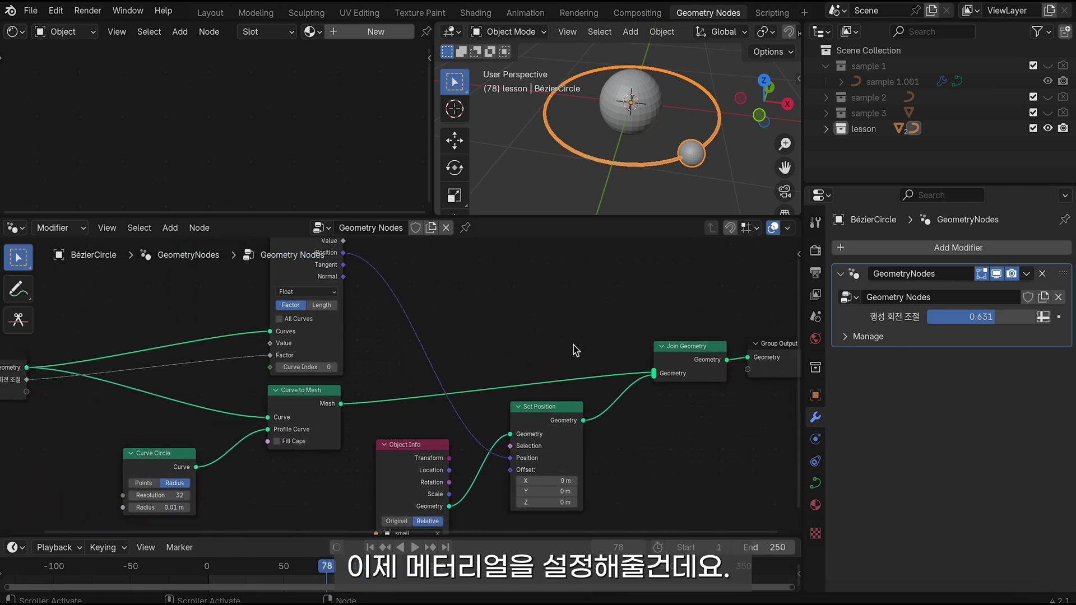
key(ctrl+s)
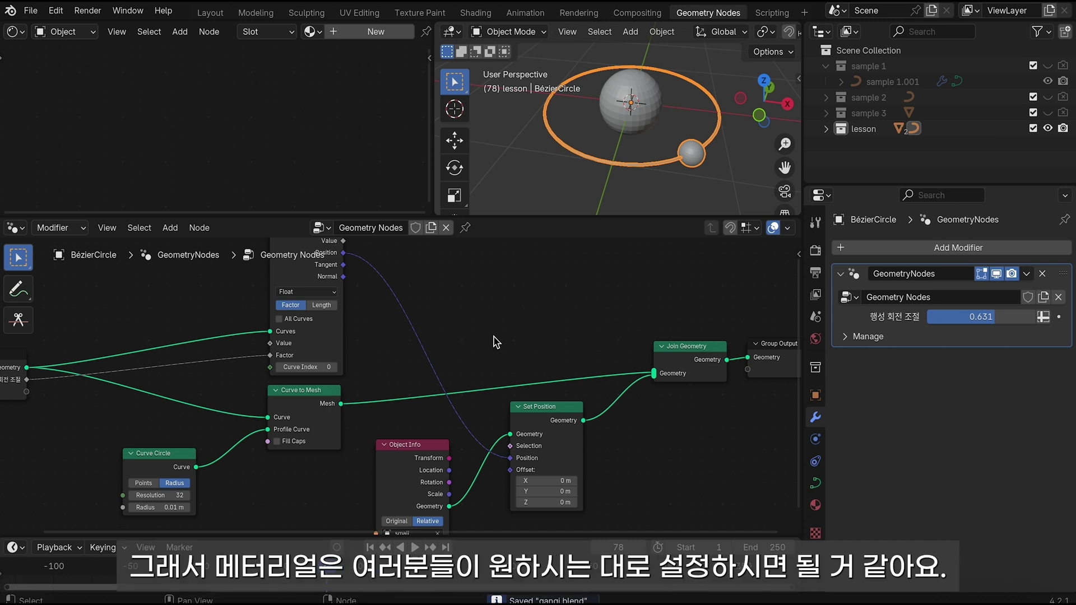
scroll(493, 342, right, 3)
scroll(493, 342, down, 1)
scroll(493, 342, right, 4)
scroll(493, 341, up, 1)
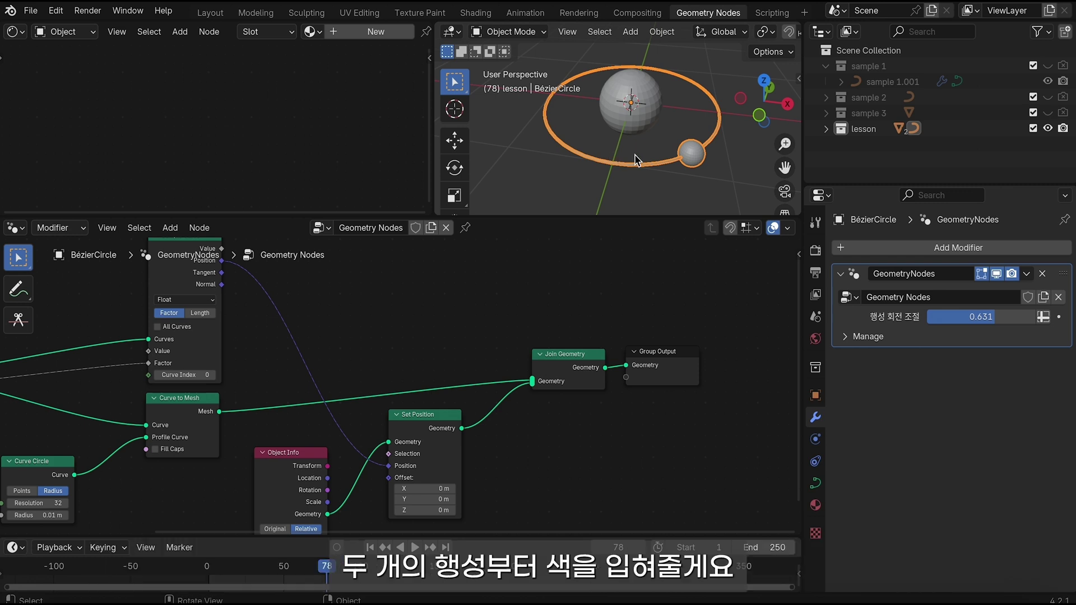
click(614, 102)
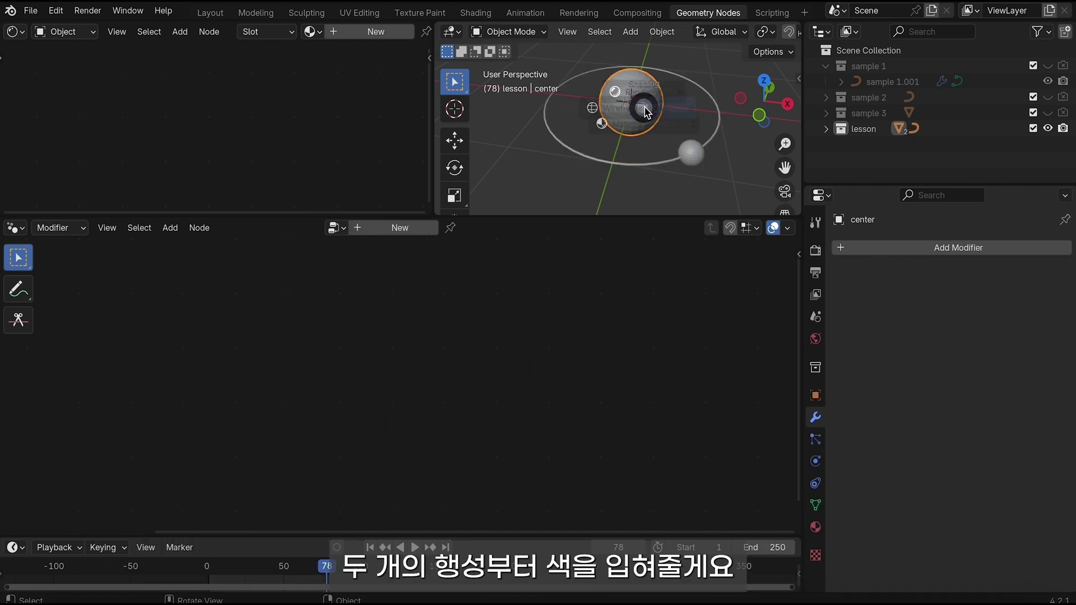
Give the central sun a new material with a red base colour, and hide the small sphere
click(816, 528)
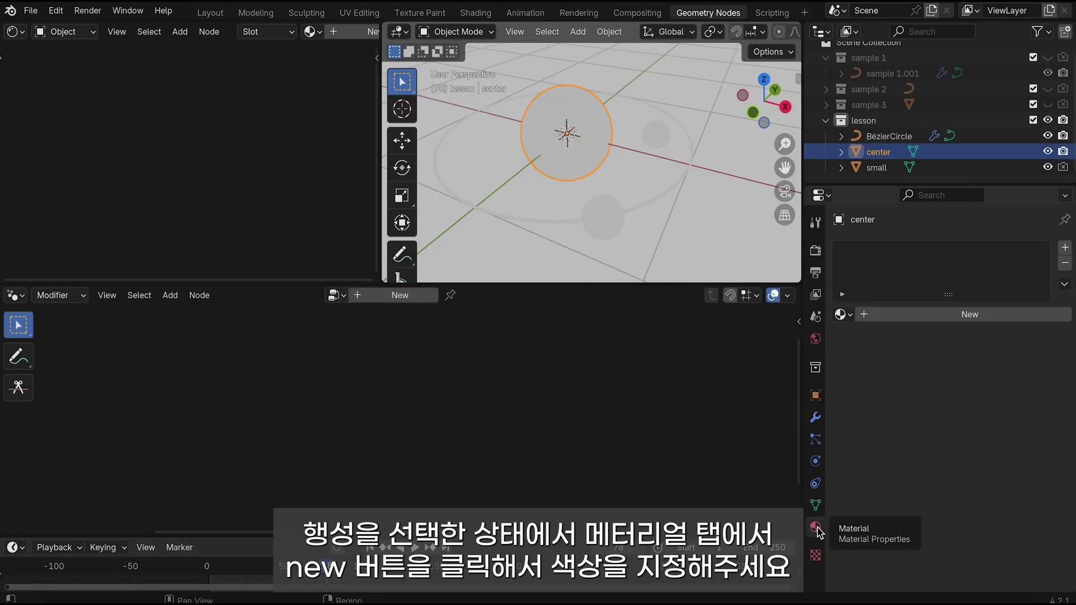
click(1018, 319)
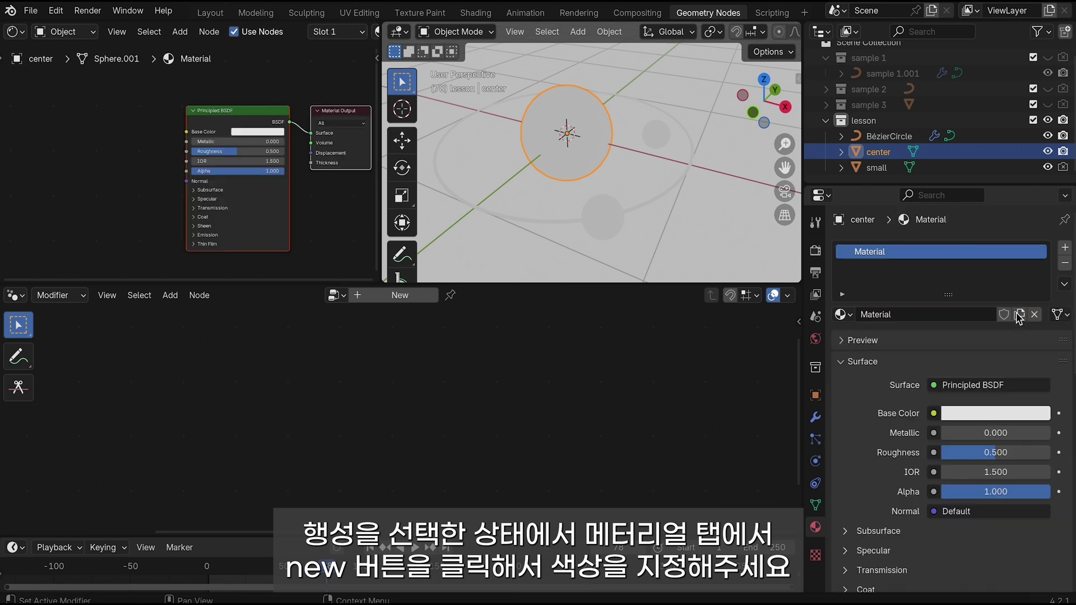
click(973, 409)
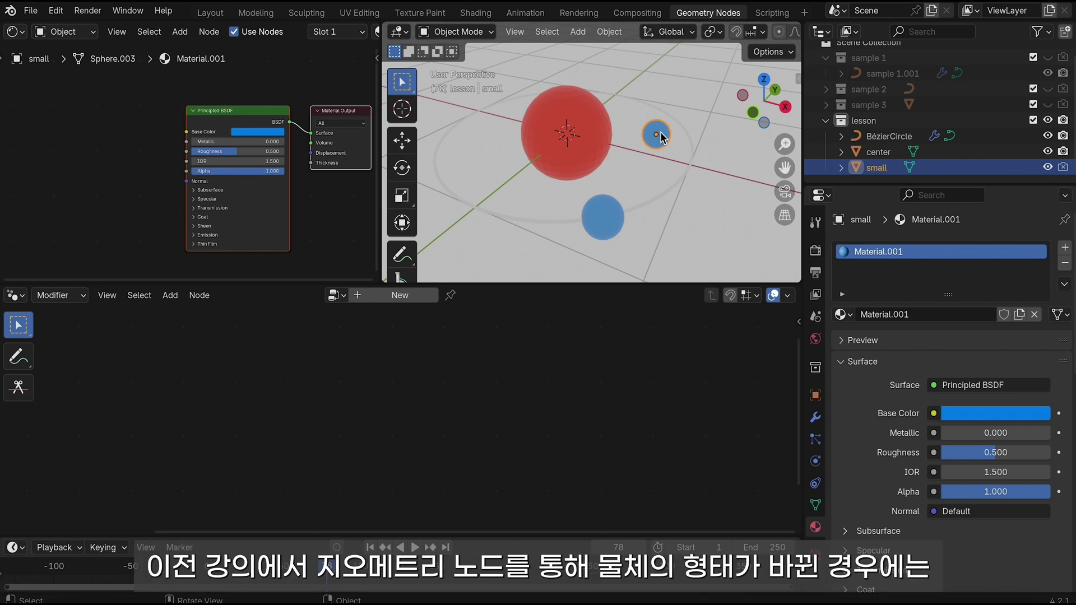
key(h)
Select the orbit ring, save the file, and add a new material to the ring
click(680, 184)
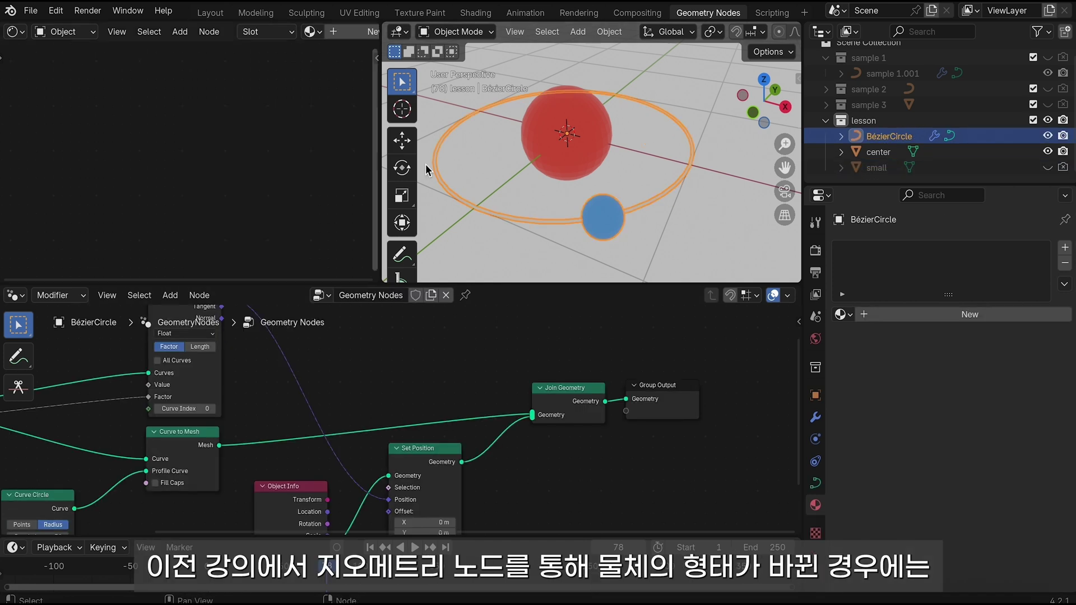
scroll(460, 448, down, 1)
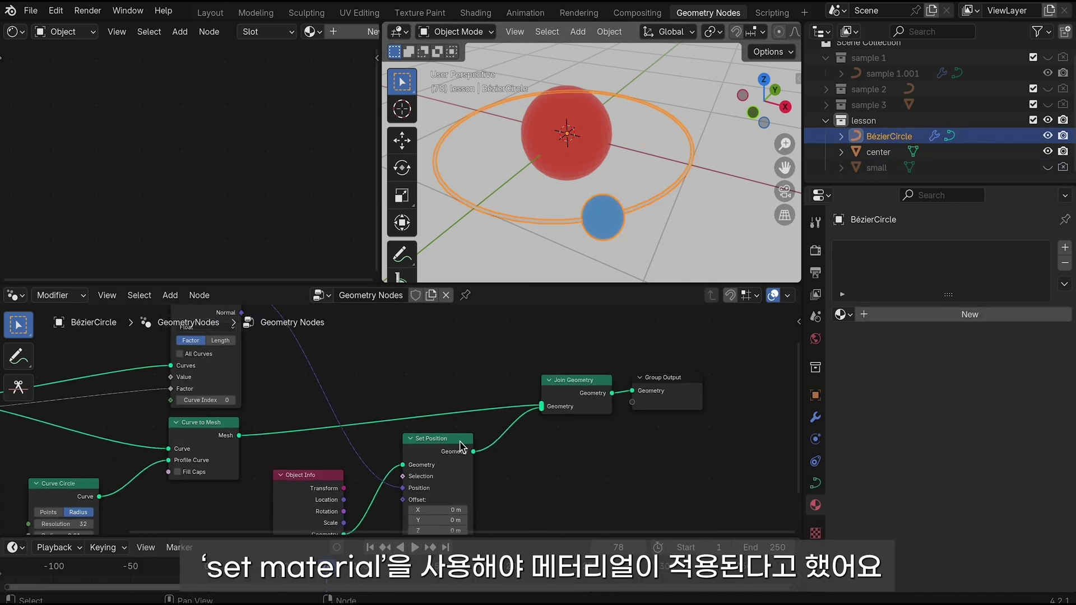
scroll(461, 448, down, 1)
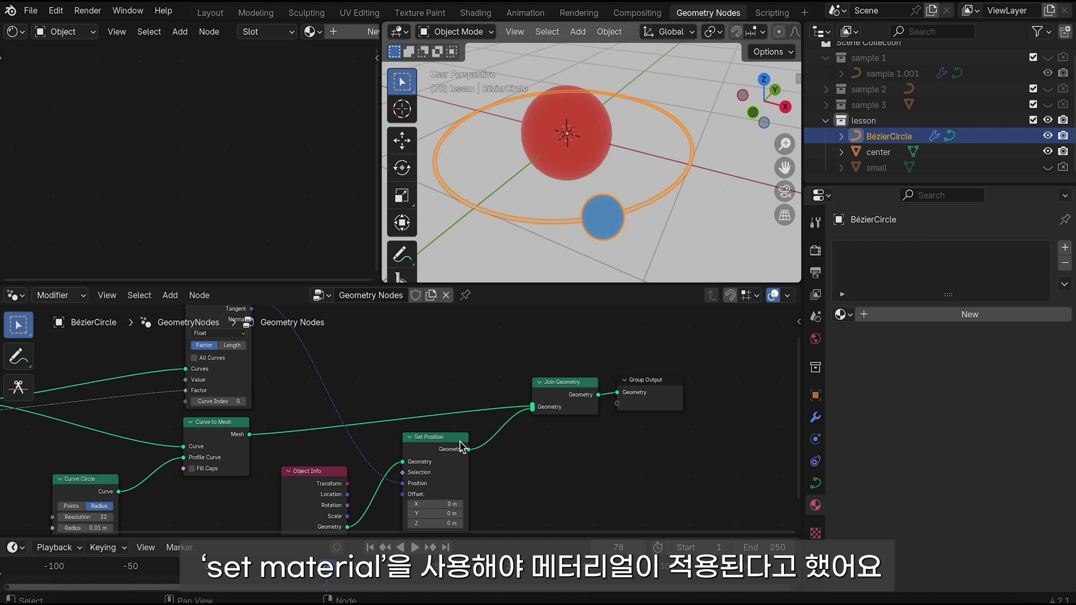
key(ctrl+s)
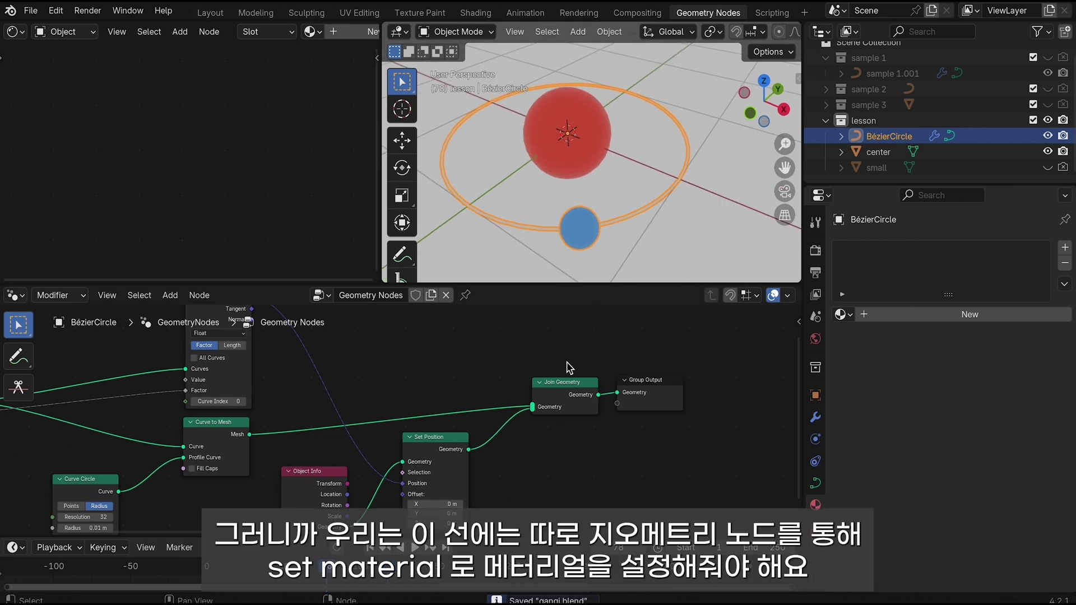
scroll(619, 438, right, 3)
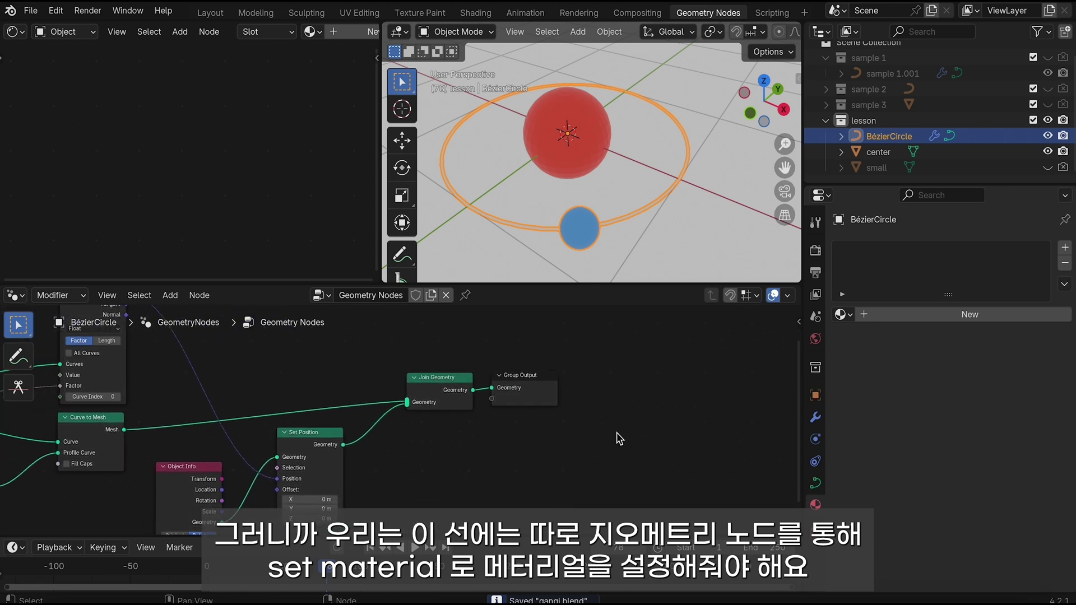
click(1003, 315)
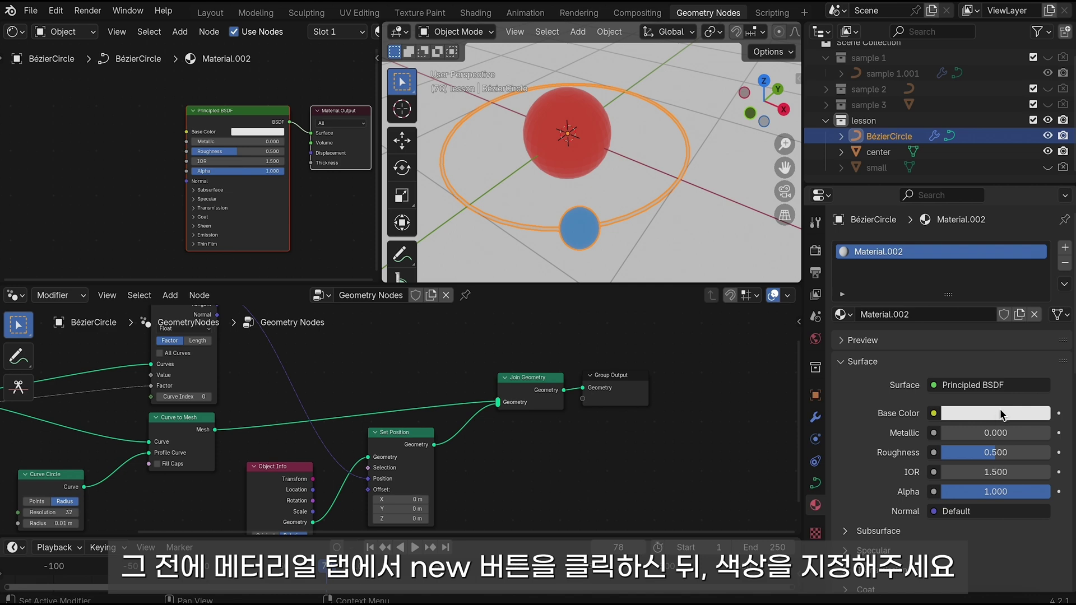
Make the ring material yellow and add a Set Material node to the ring's node tree
click(1000, 415)
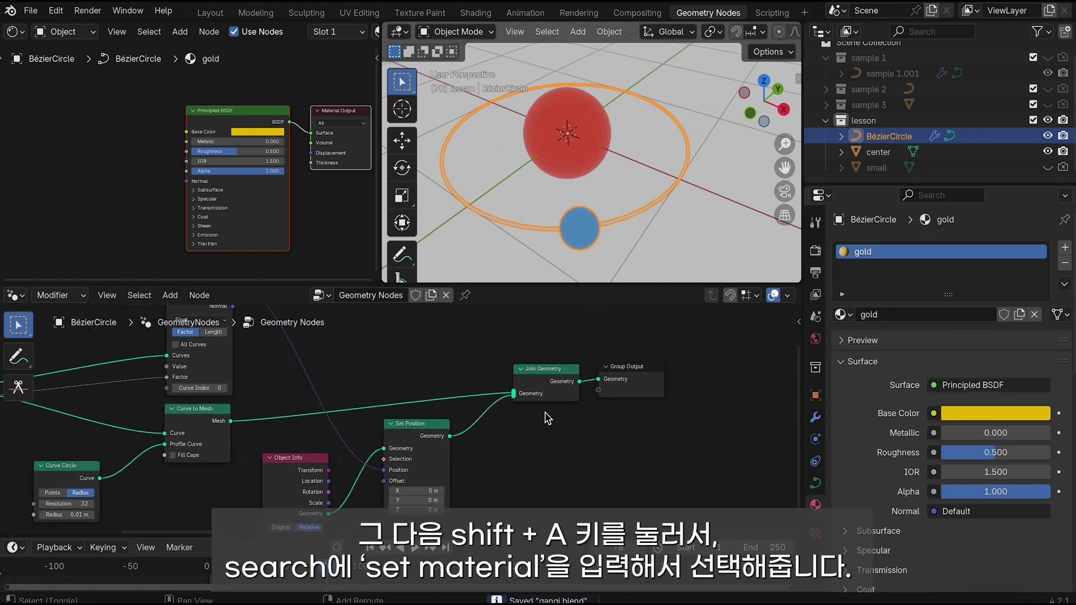
key(shift+a)
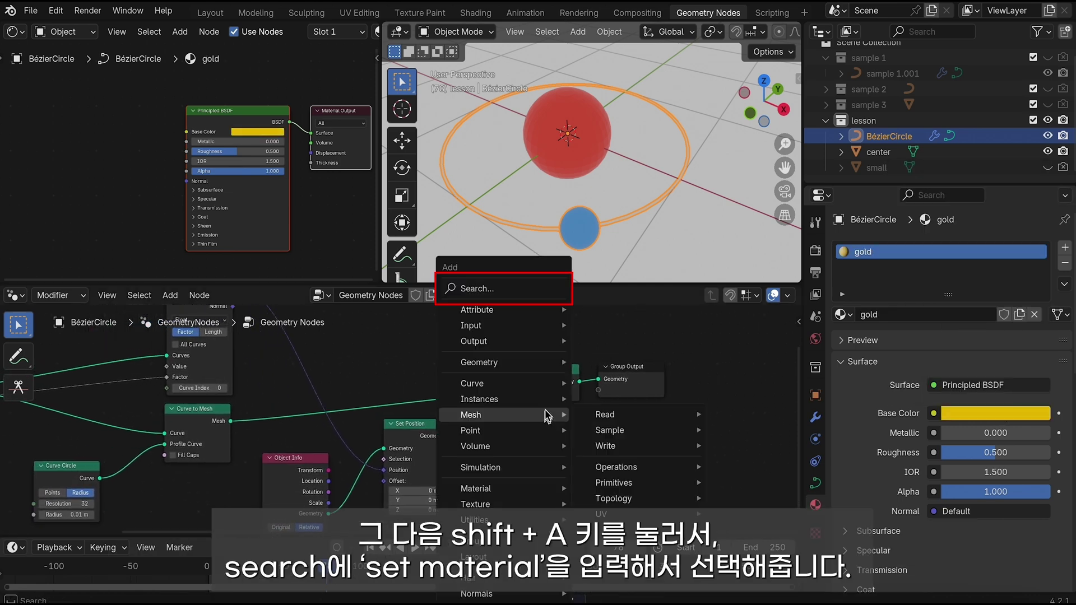
click(520, 286)
text(set m)
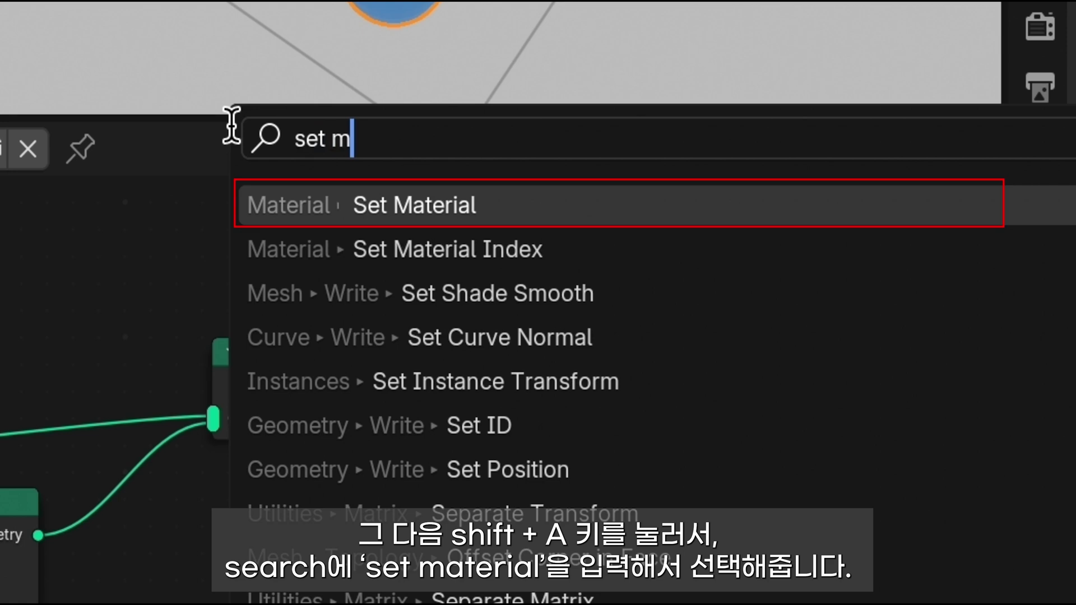
key(Return)
click(626, 462)
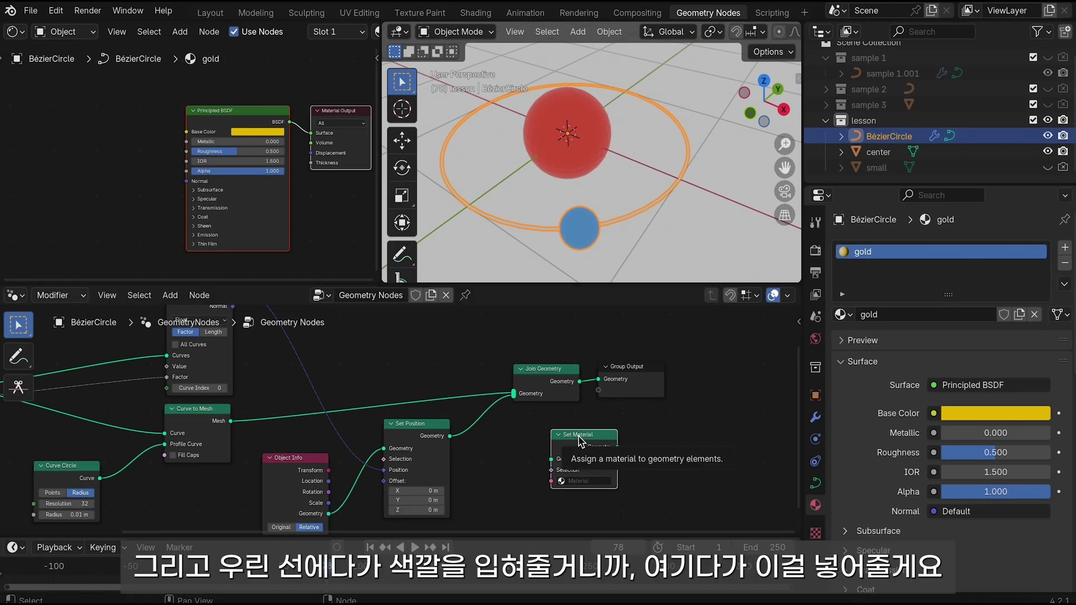
Insert Set Material between Curve to Mesh and Join Geometry, assign 'gold', and save
drag(579, 440, 511, 347)
click(500, 389)
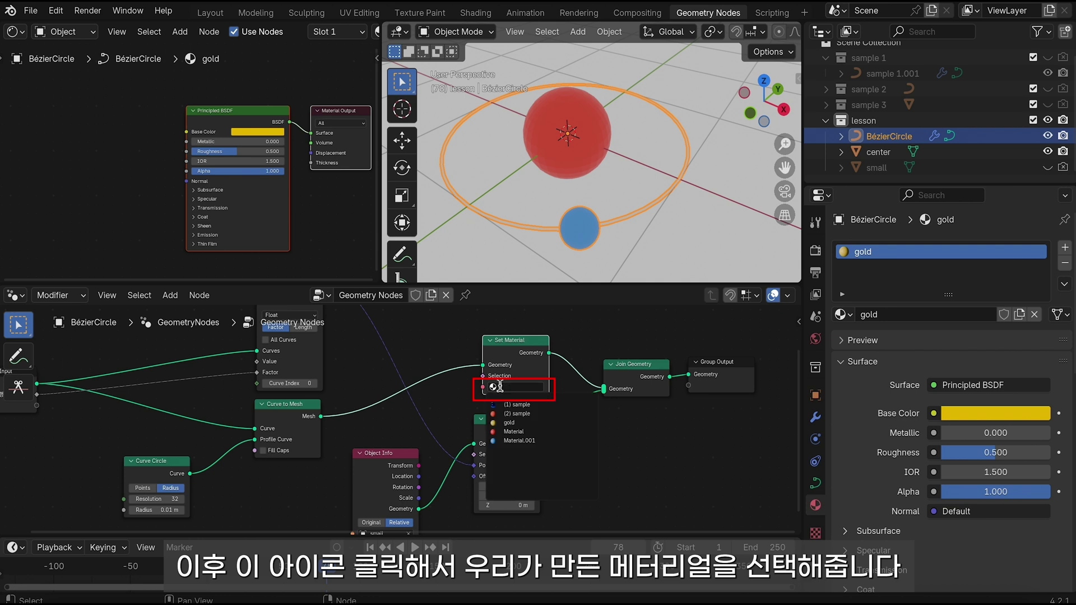
click(531, 424)
click(686, 231)
middle_drag(687, 231, 687, 232)
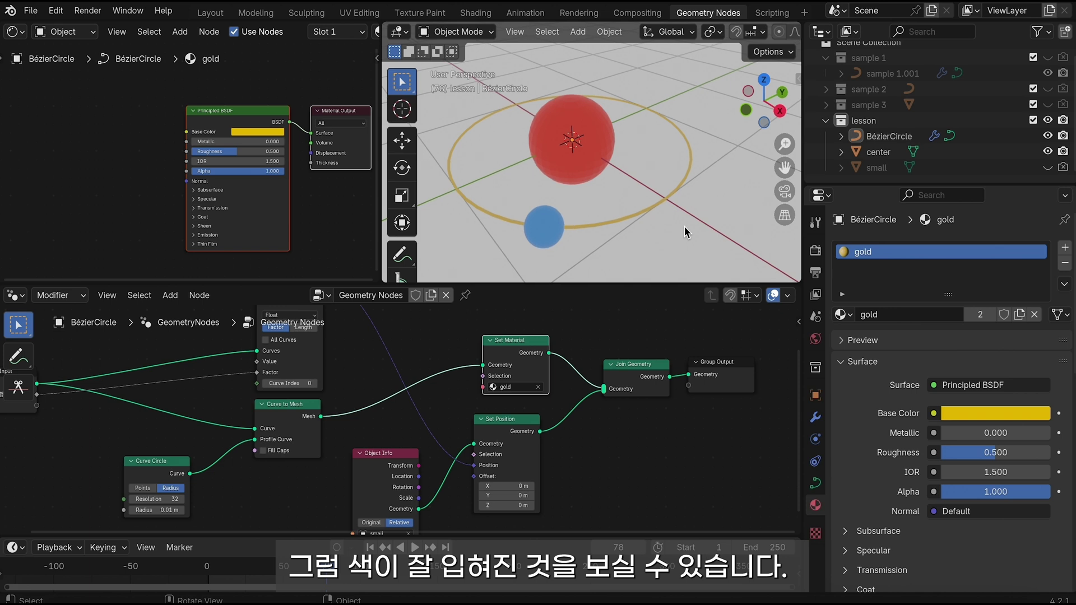
middle_drag(687, 232, 685, 232)
key(ctrl+s)
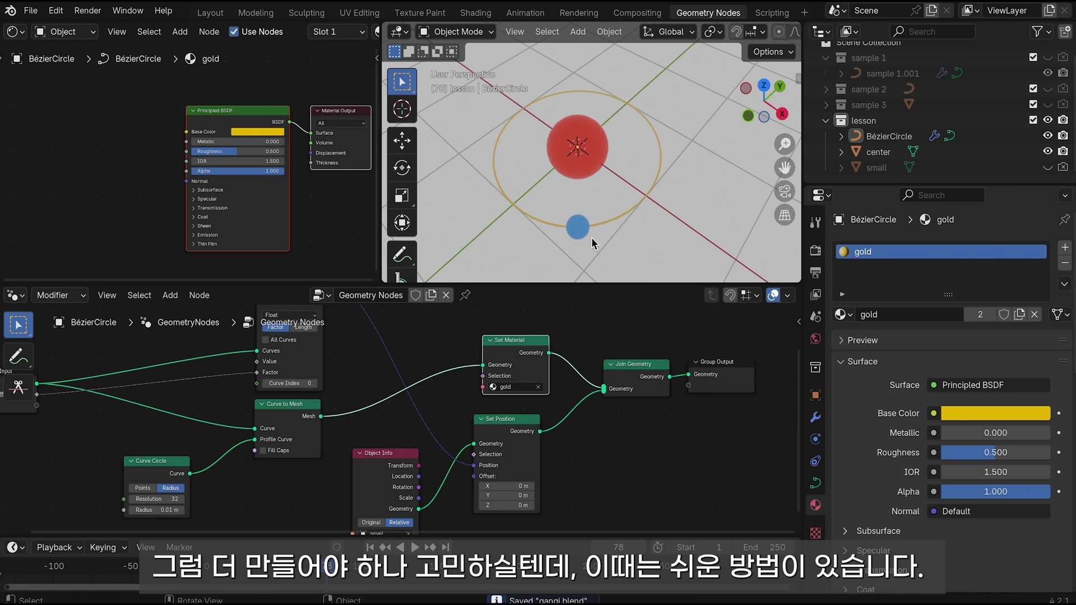
Add a new Bézier circle and scale it up as a larger second orbit
middle_drag(590, 237, 591, 237)
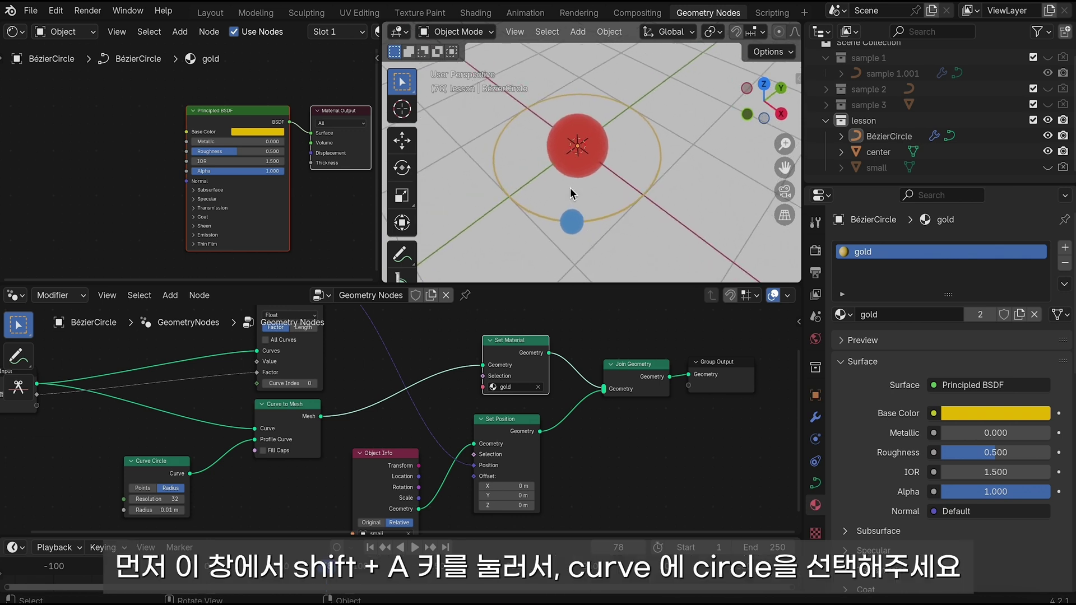
key(shift+a)
mouse_move(530, 210)
click(631, 242)
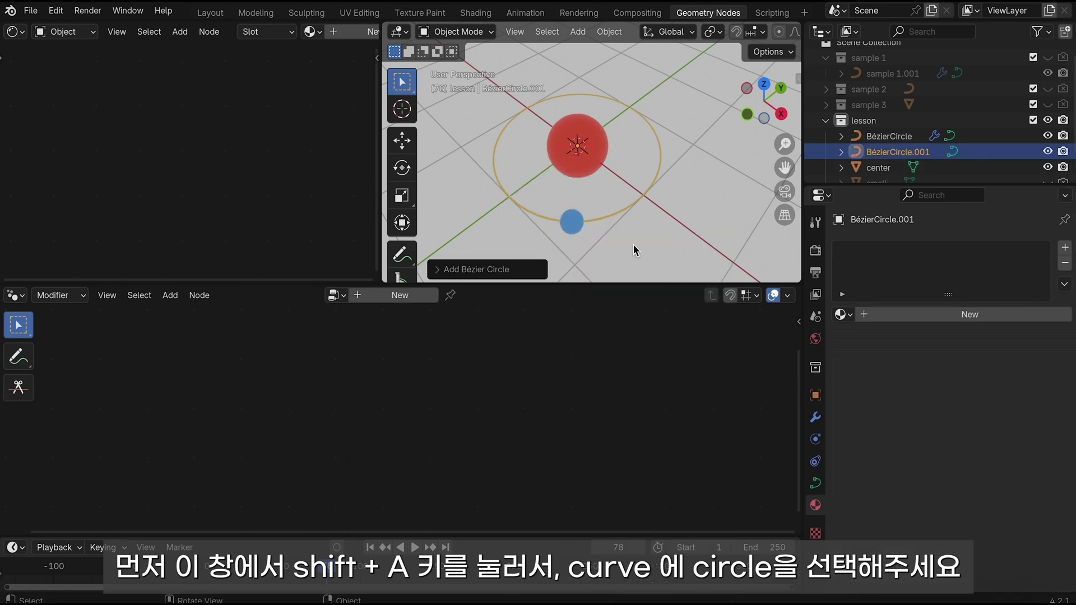
key(s)
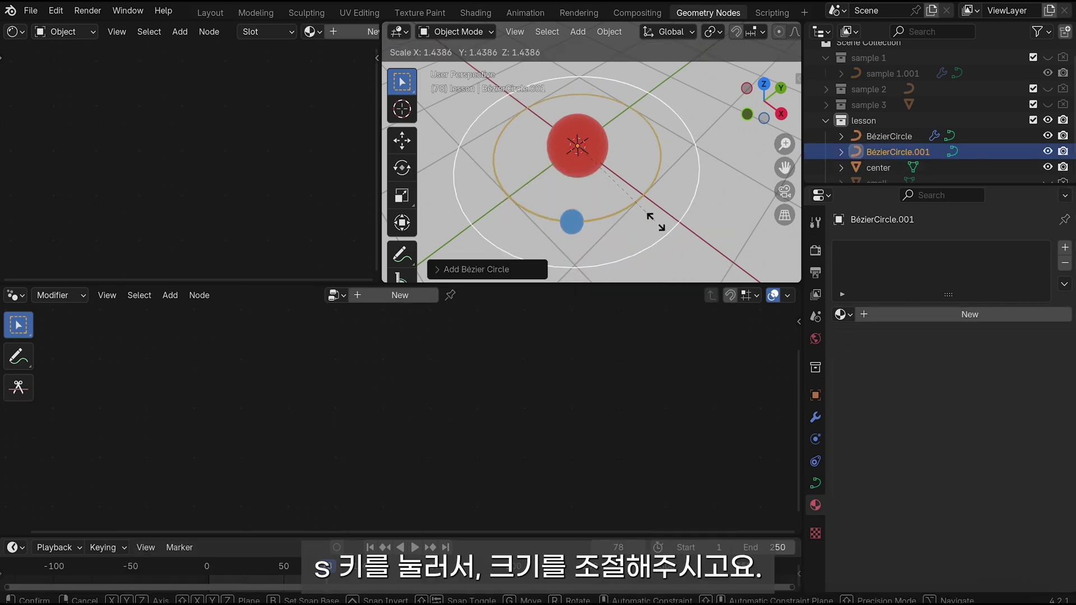
click(656, 221)
Give the new circle a Geometry Nodes modifier reusing the existing Geometry Nodes tree
click(815, 418)
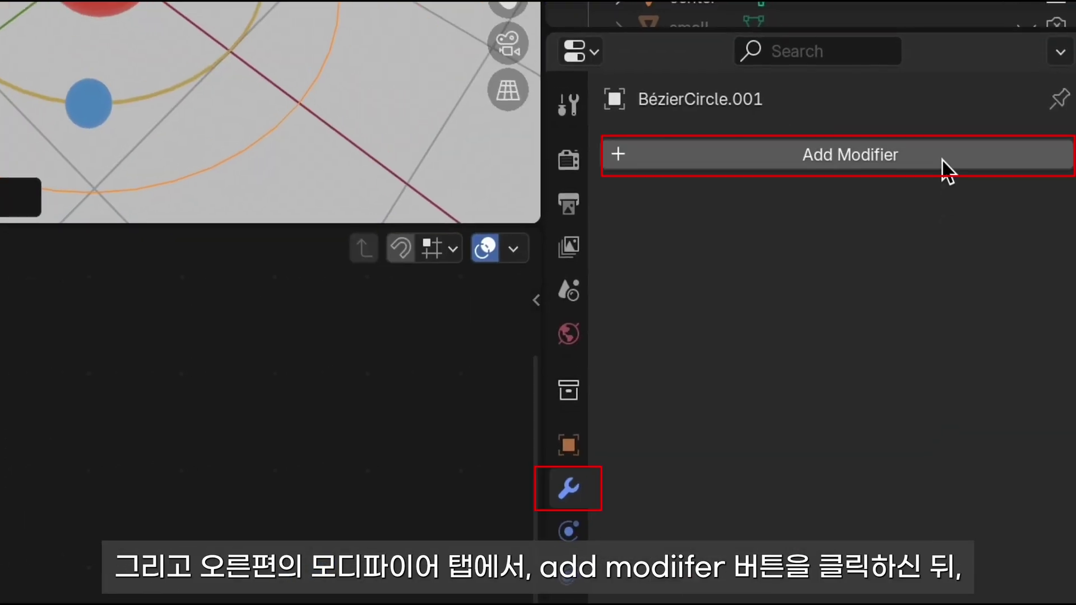
click(943, 168)
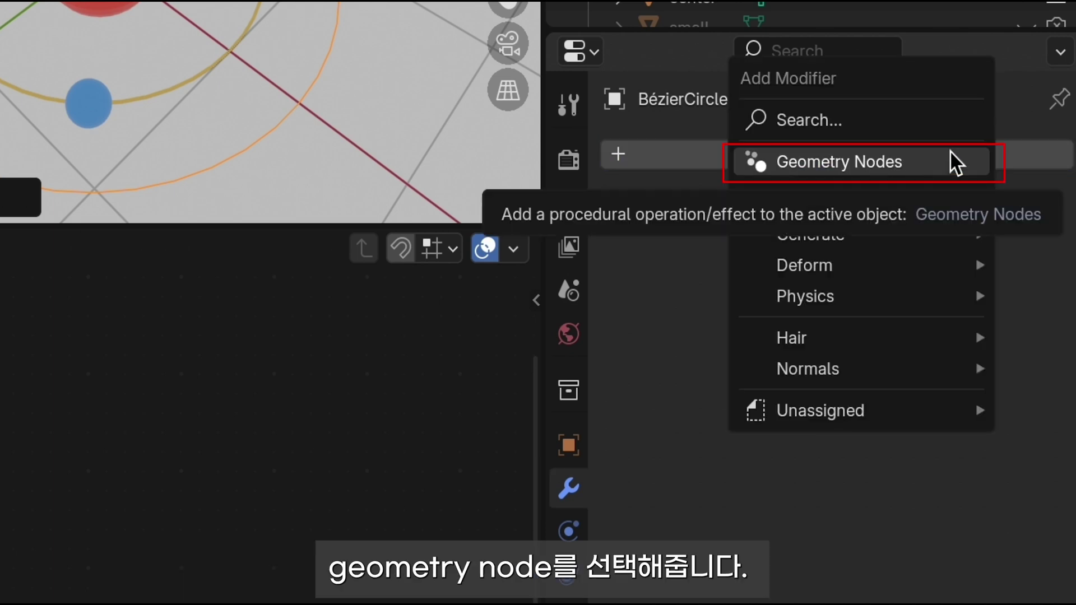
click(913, 168)
click(639, 252)
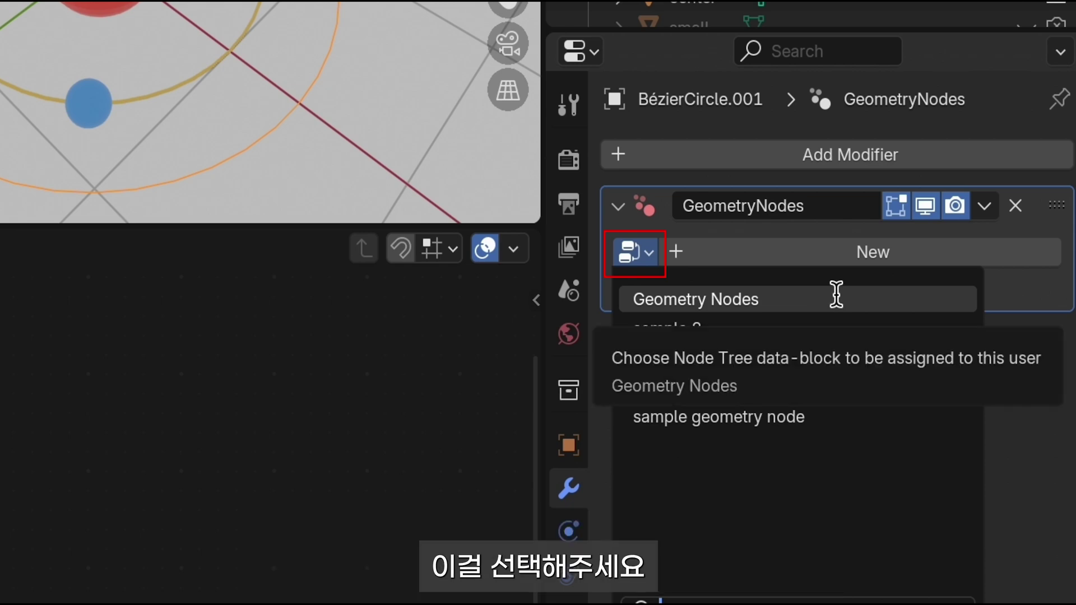
click(836, 299)
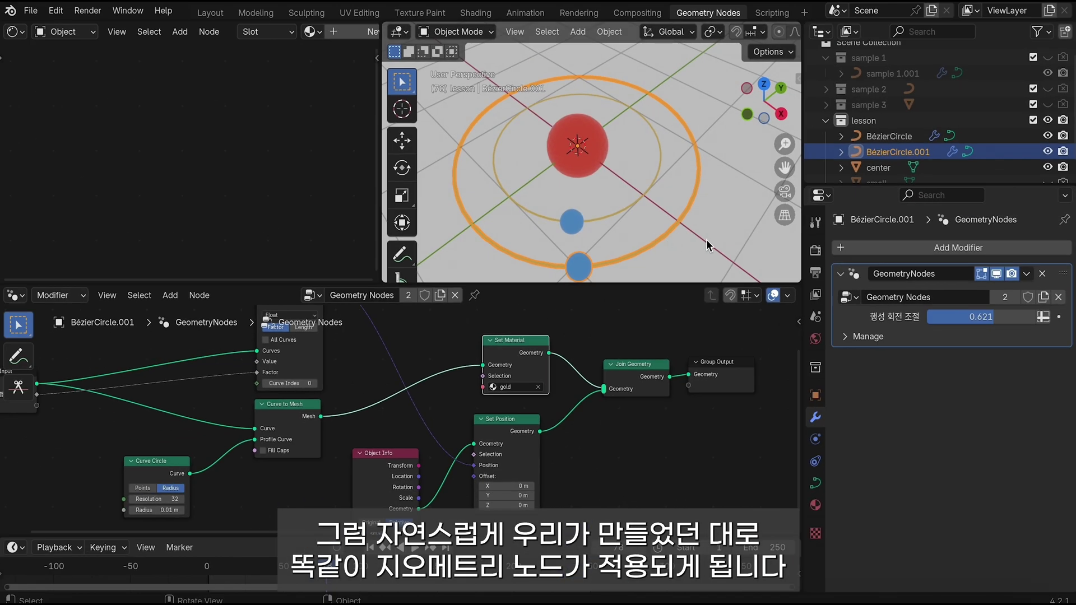
click(705, 247)
Check the outer ring's Geometry Nodes tree, leave it unchanged, and save the file
middle_drag(704, 247, 602, 244)
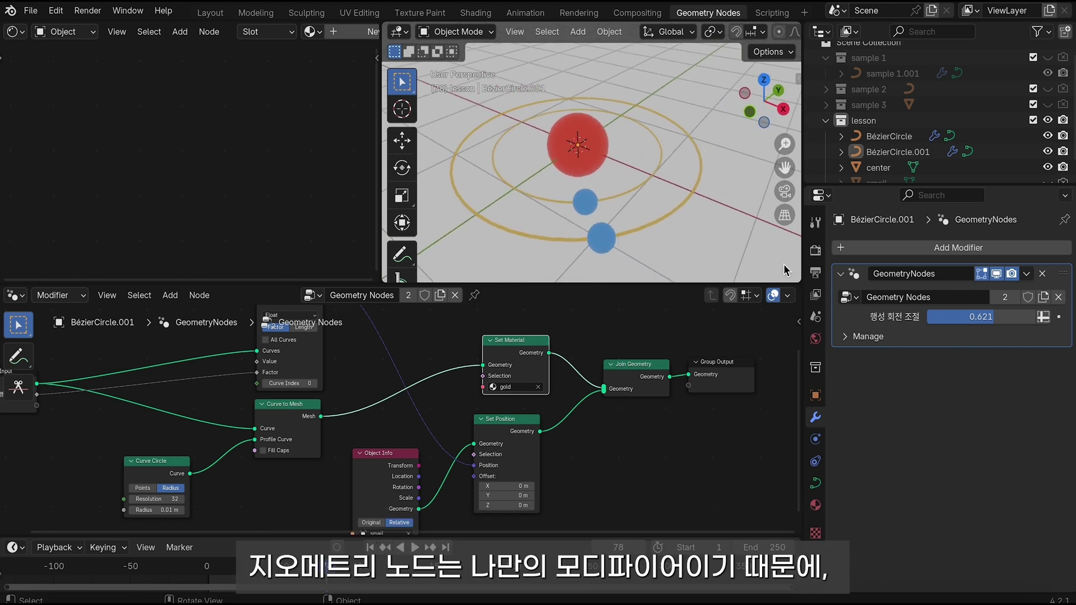
click(680, 207)
click(850, 297)
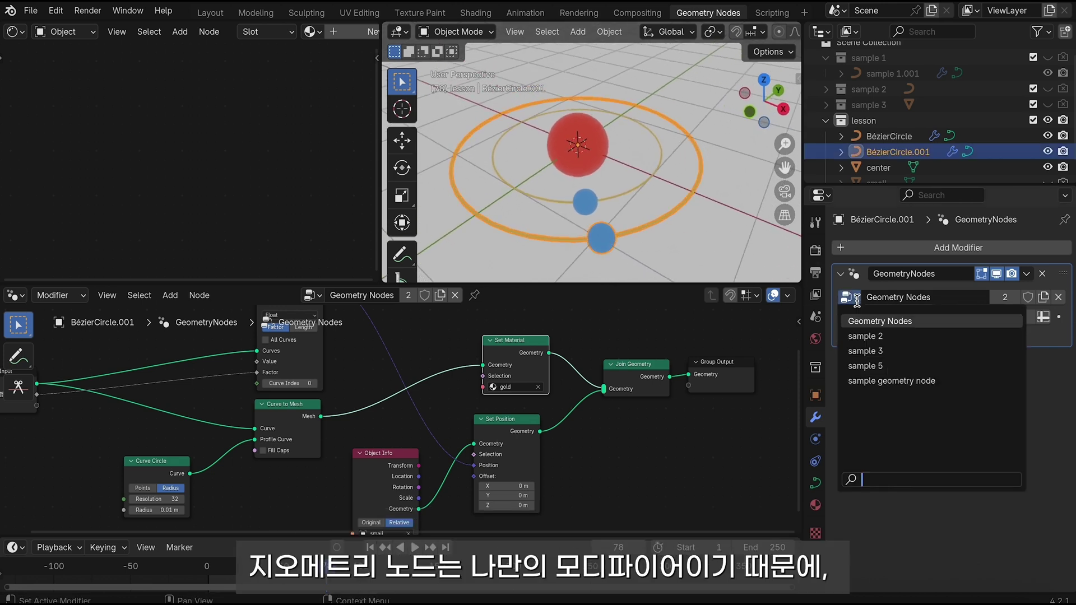
click(869, 321)
click(752, 238)
middle_drag(752, 237, 752, 239)
key(ctrl+s)
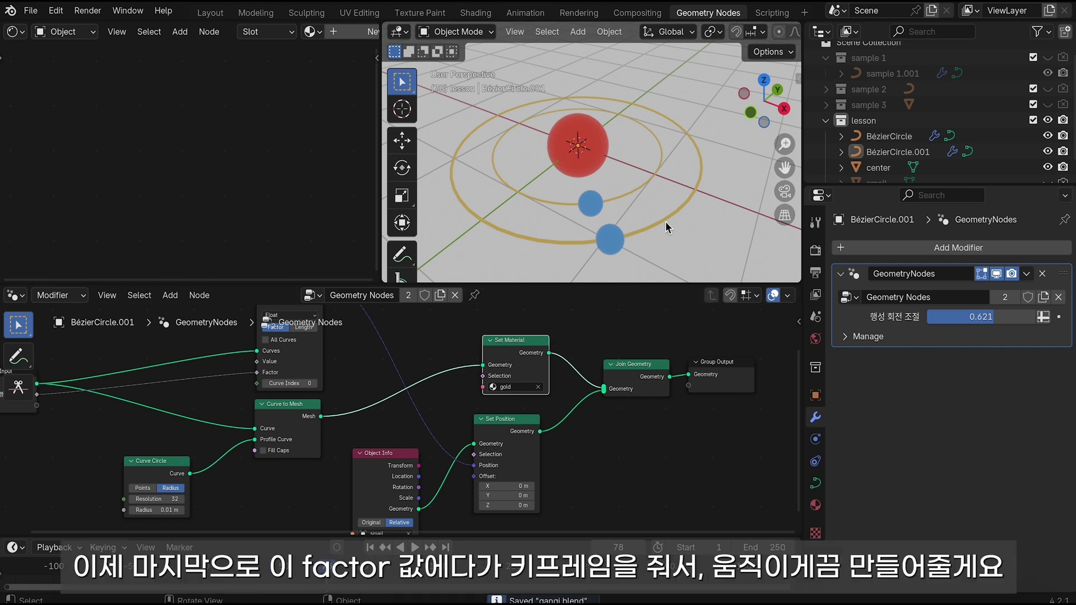
Reselect and deselect the outer orbit ring, then bring up the Add menu for a new circle
click(661, 224)
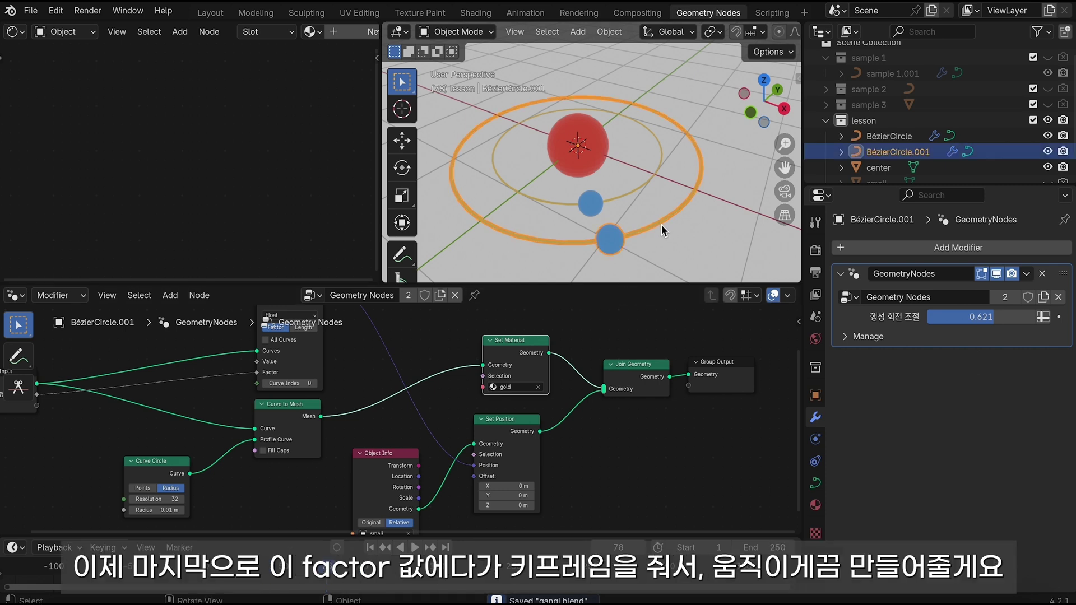
click(705, 243)
key(shift+a)
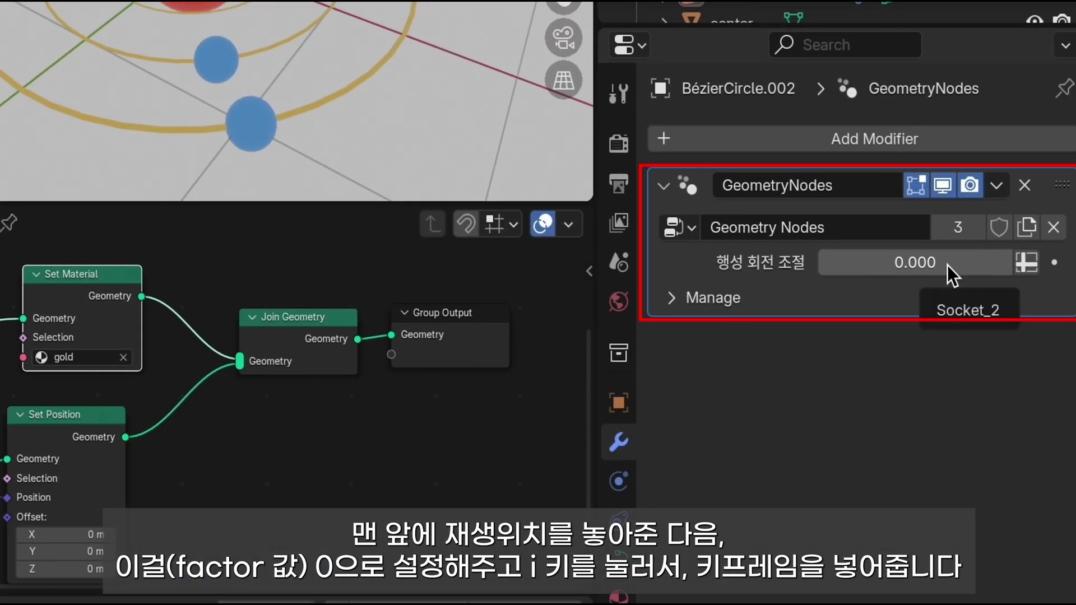
Keyframe BézierCircle.002's orbit factor at 0 and 1.000, then select the second ring
key(i)
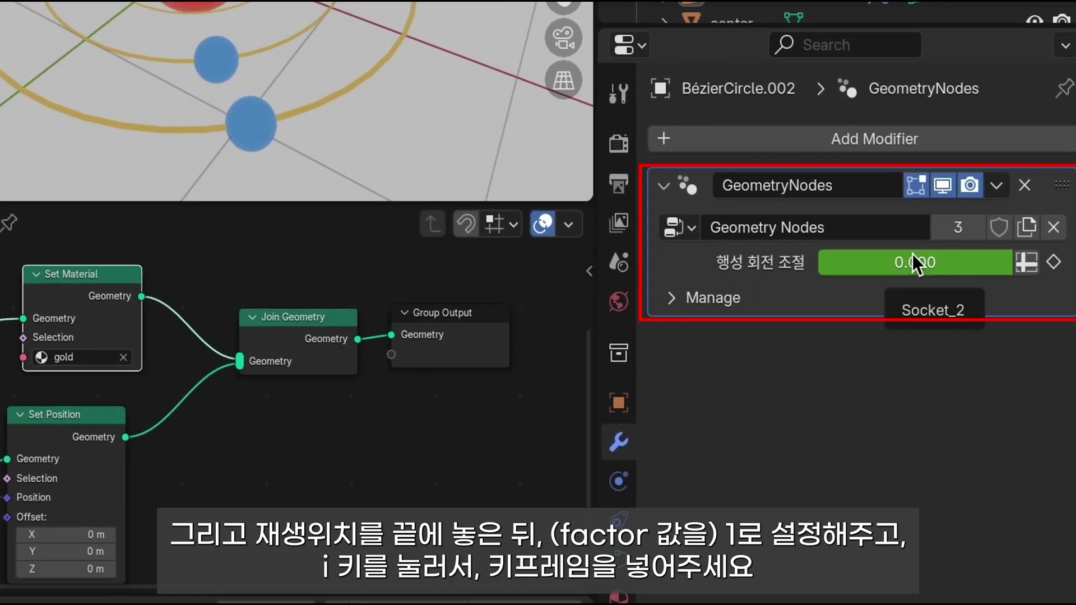
click(913, 256)
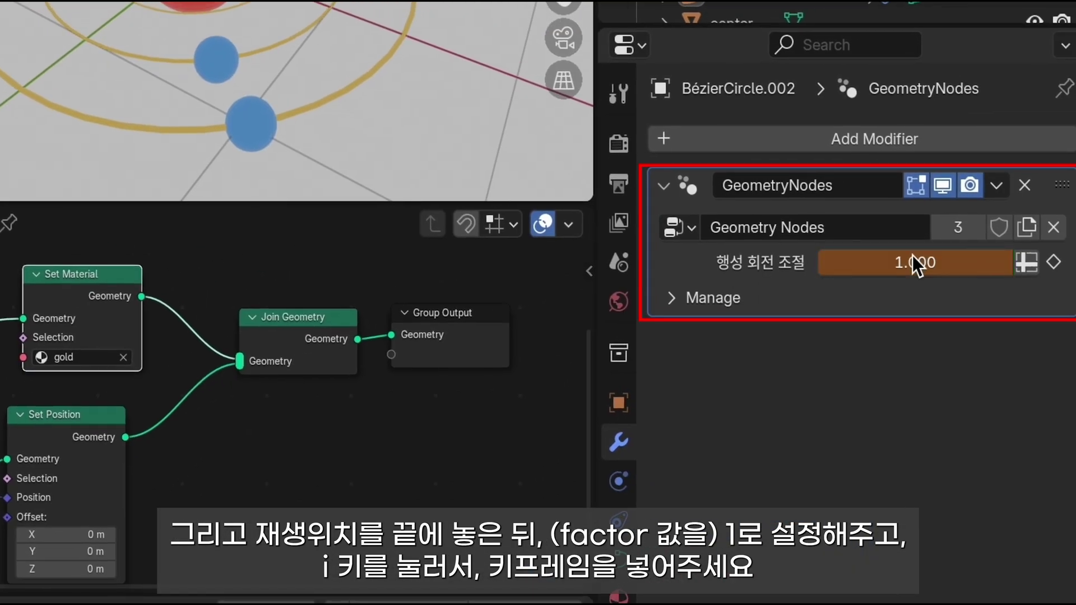
key(i)
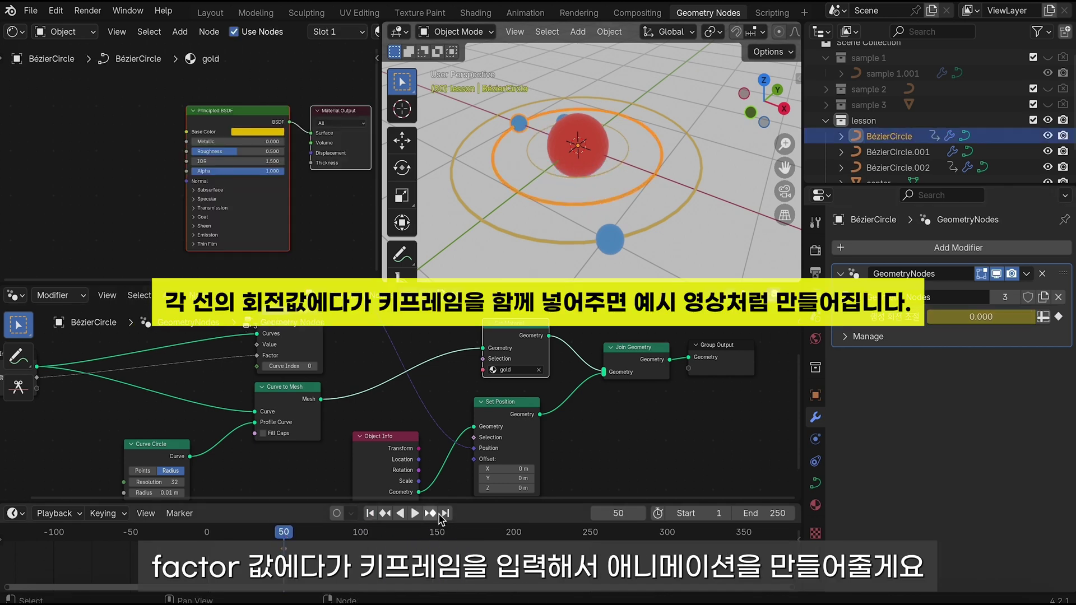
click(445, 513)
click(712, 227)
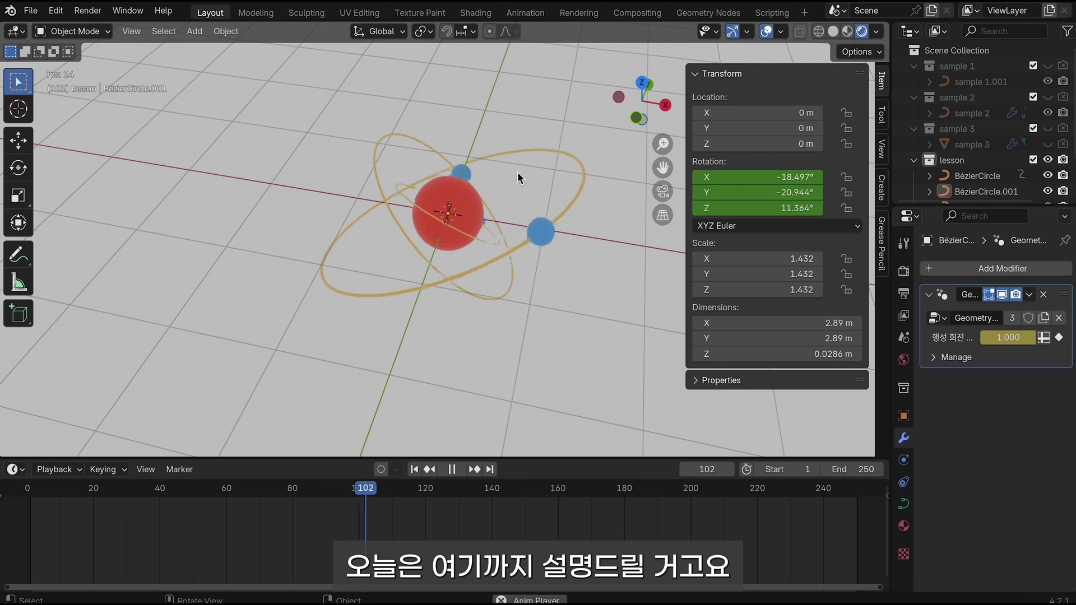
Orbit and zoom the view to watch blue planets circle the red sun
middle_drag(516, 172, 516, 176)
scroll(516, 170, up, 3)
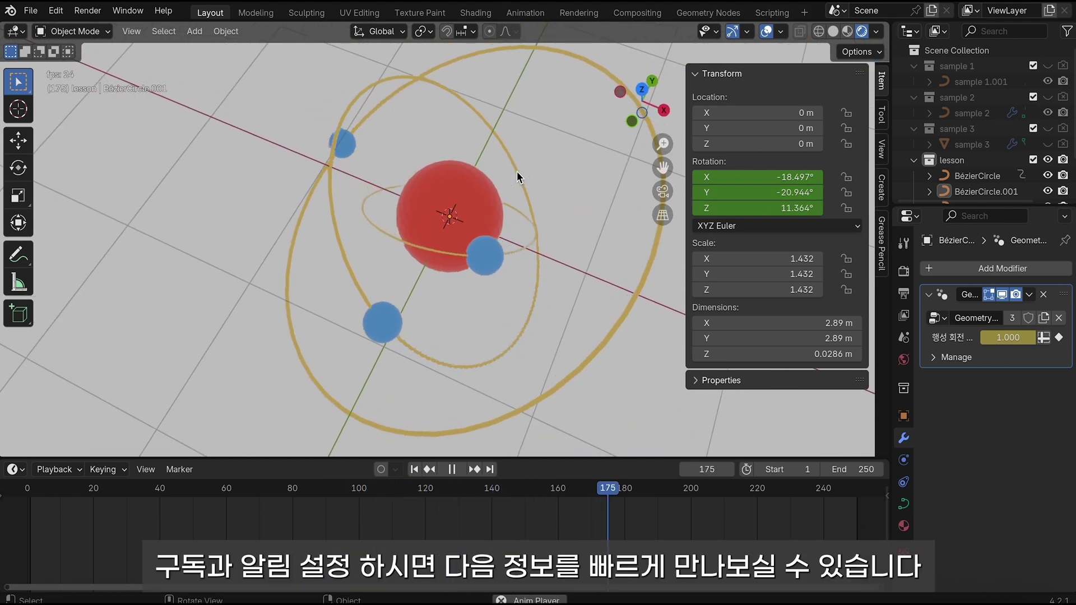
scroll(516, 171, down, 2)
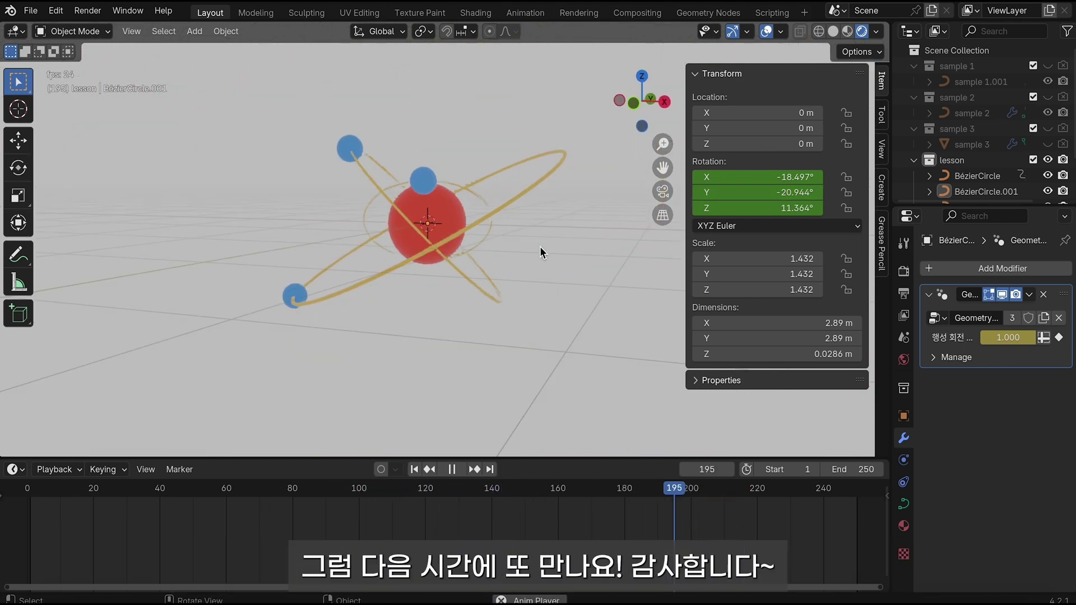